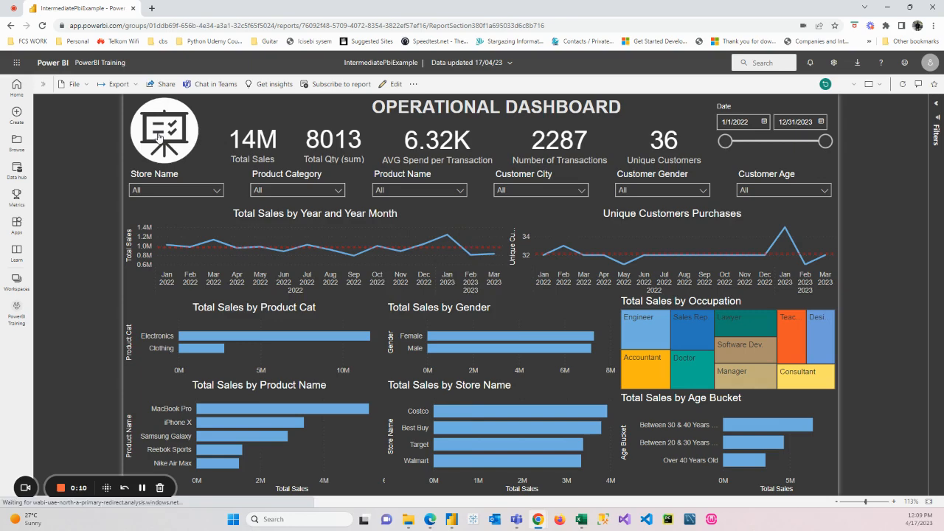
Step: Visit the published report's home page, return to its Dashboard page, and switch to the KpiDashboard file in Power BI Desktop
click(194, 140)
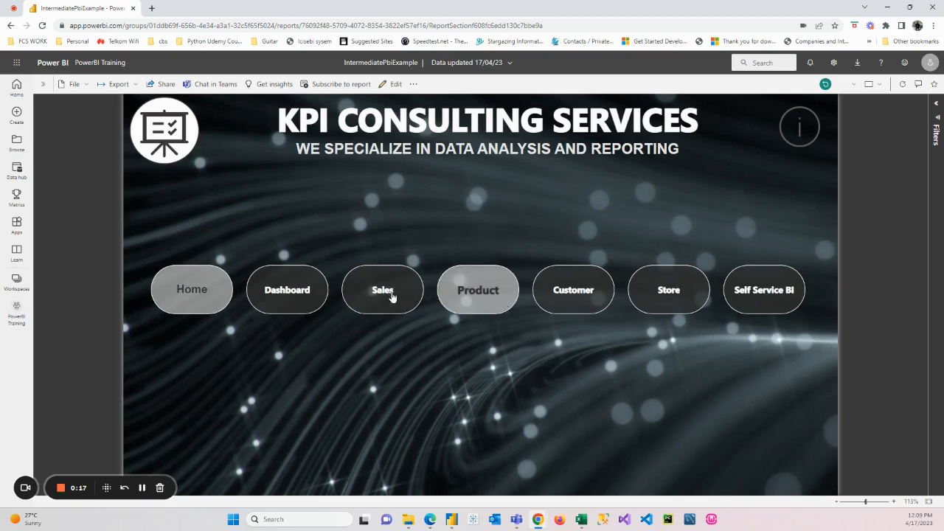
click(285, 292)
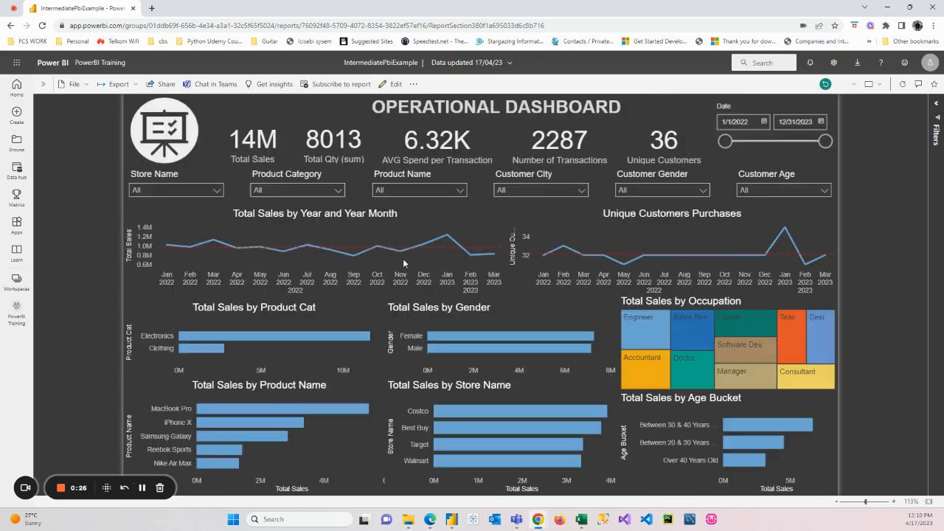
mouse_move(537, 519)
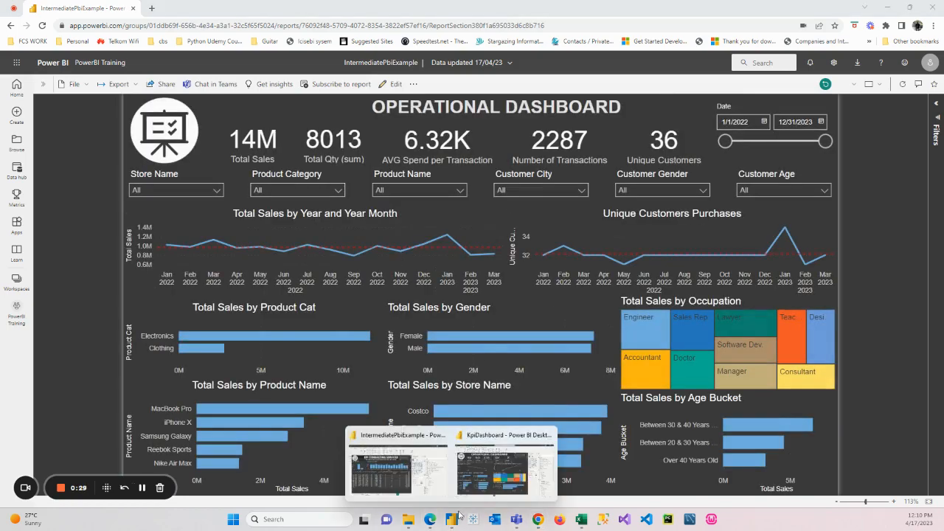
click(512, 442)
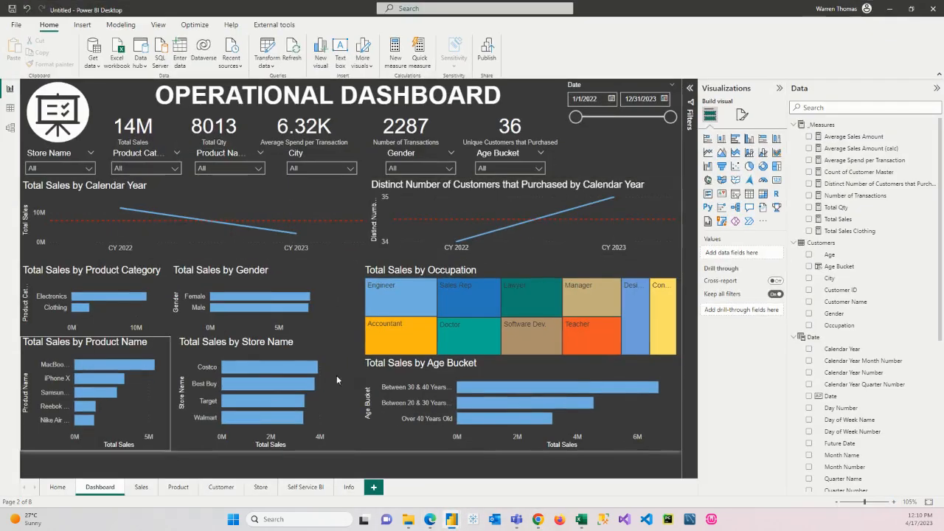
Step: Test filtering by Costco with the Store Name slicer and the Total Sales by Store Name chart, clearing each selection
click(67, 169)
click(49, 199)
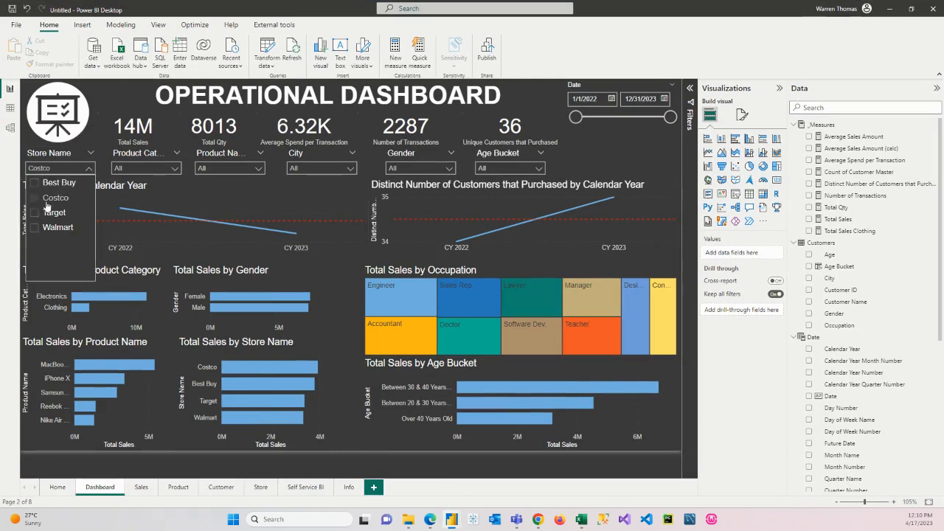
click(57, 200)
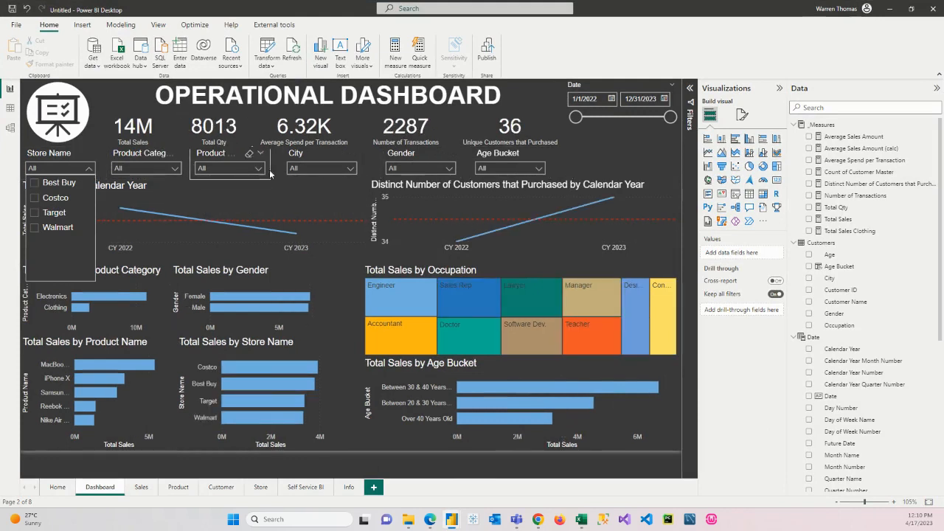
click(89, 169)
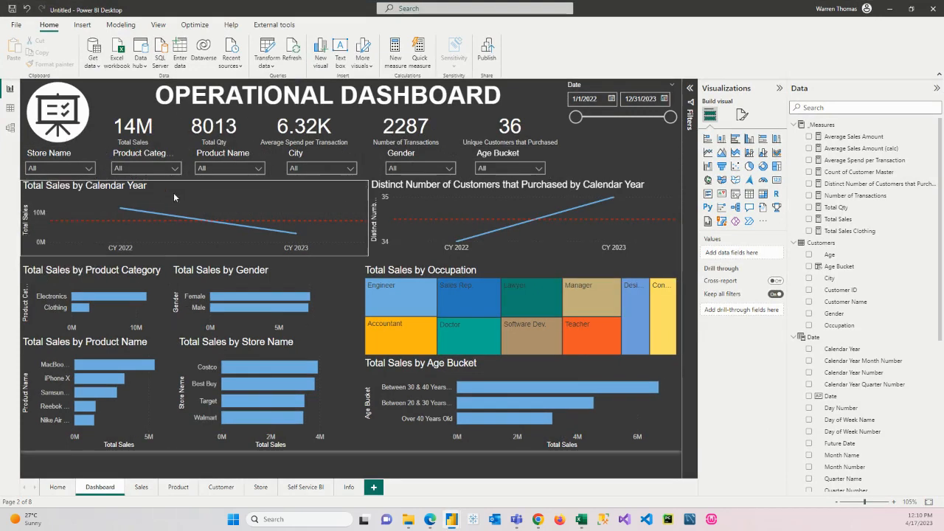
click(241, 369)
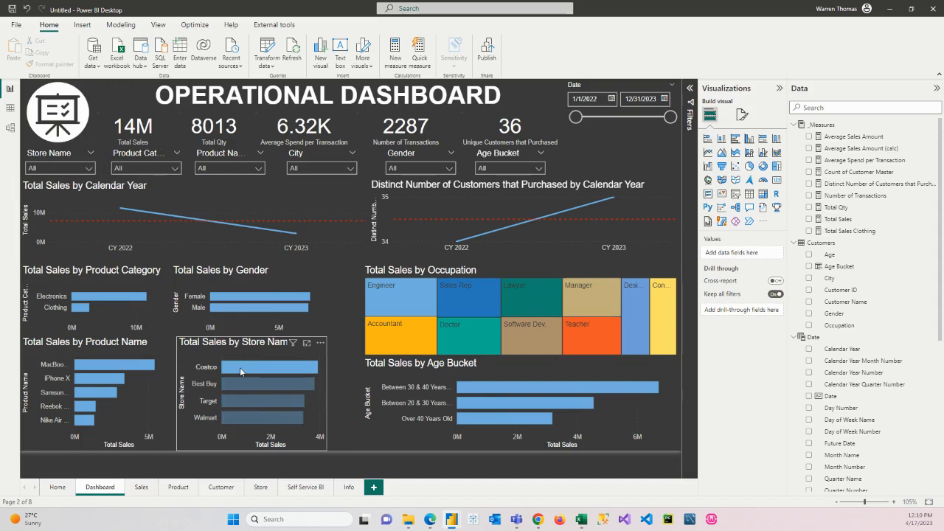
click(244, 364)
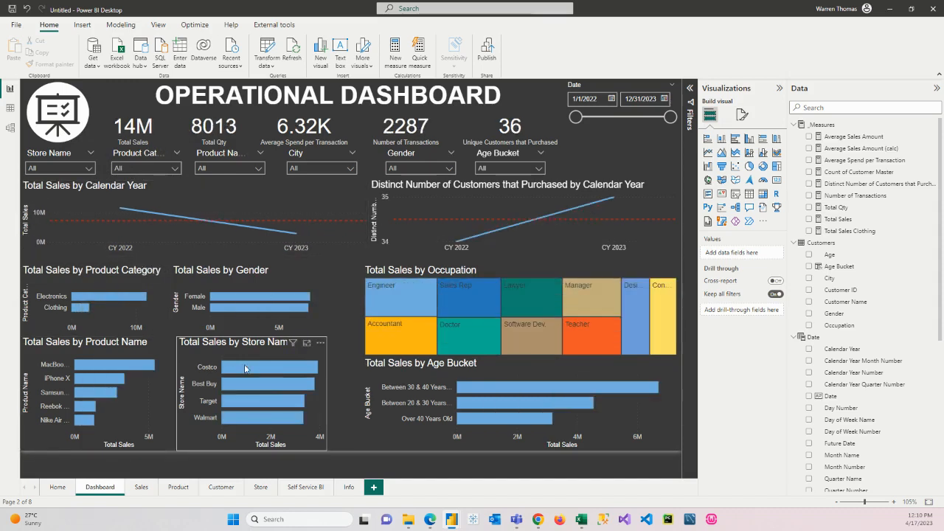
Step: Expand the Total Sales by Calendar Year chart down to month level and drill back up to years
click(112, 247)
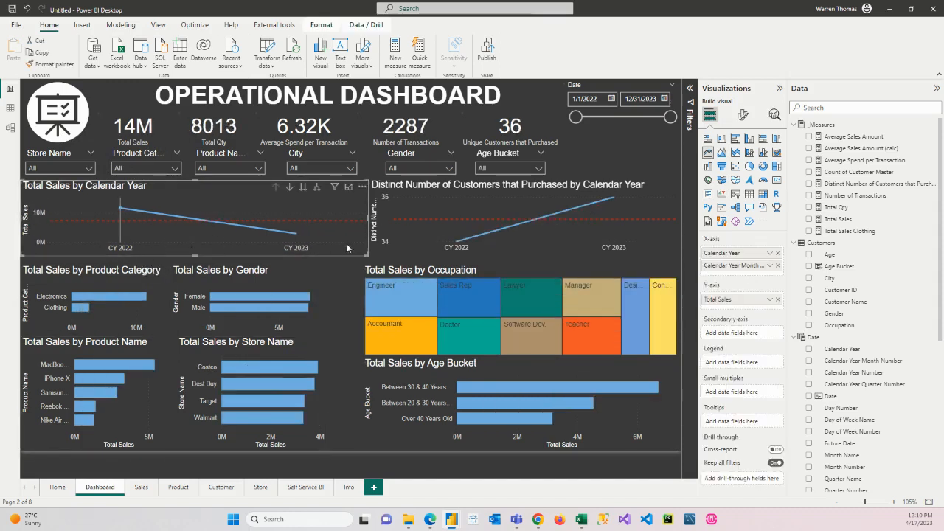
click(317, 187)
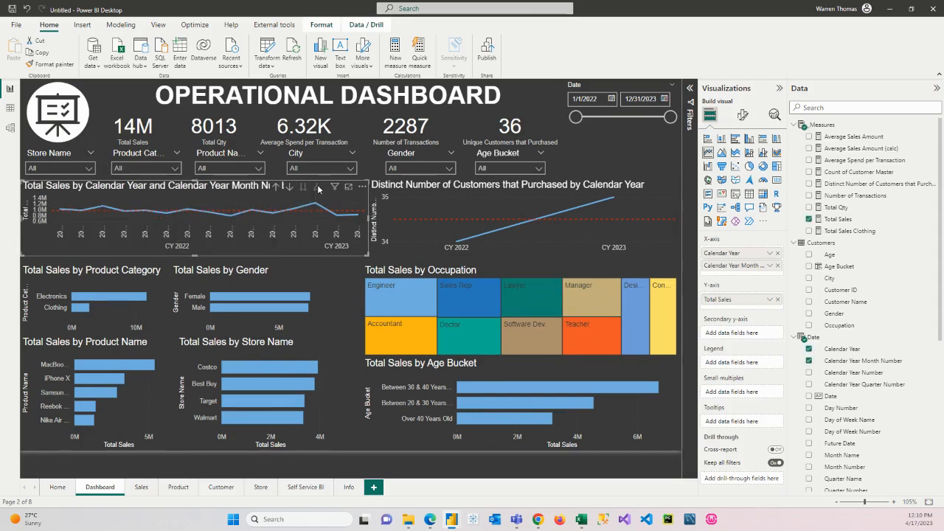
click(275, 187)
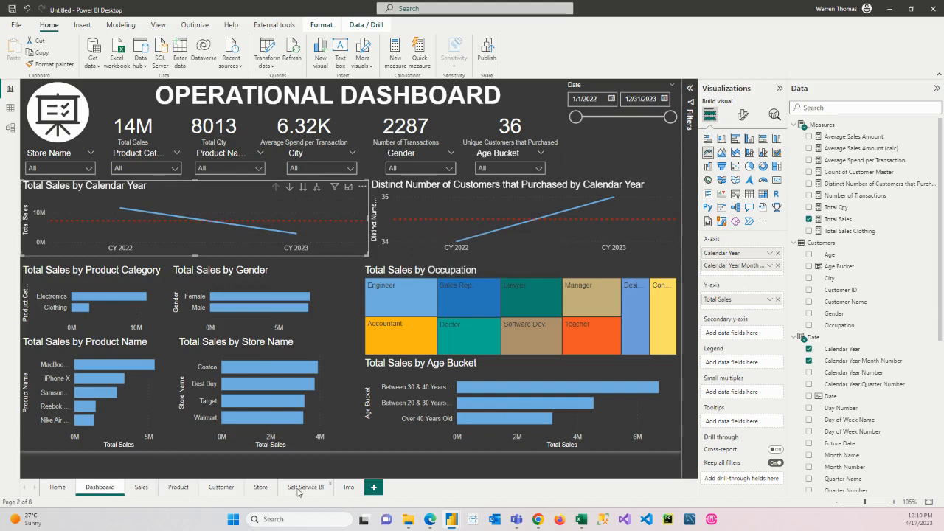
Step: Delete the information button from the Sales and Product pages
click(139, 487)
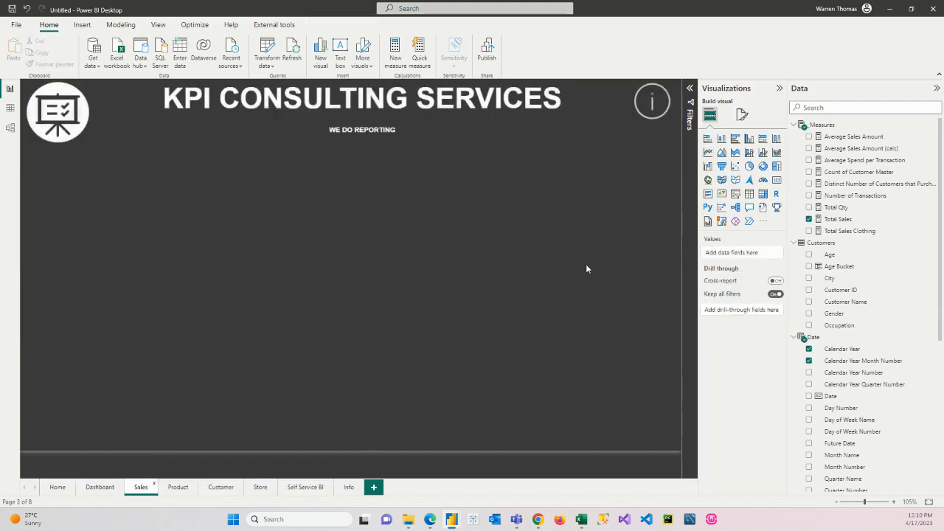
click(636, 110)
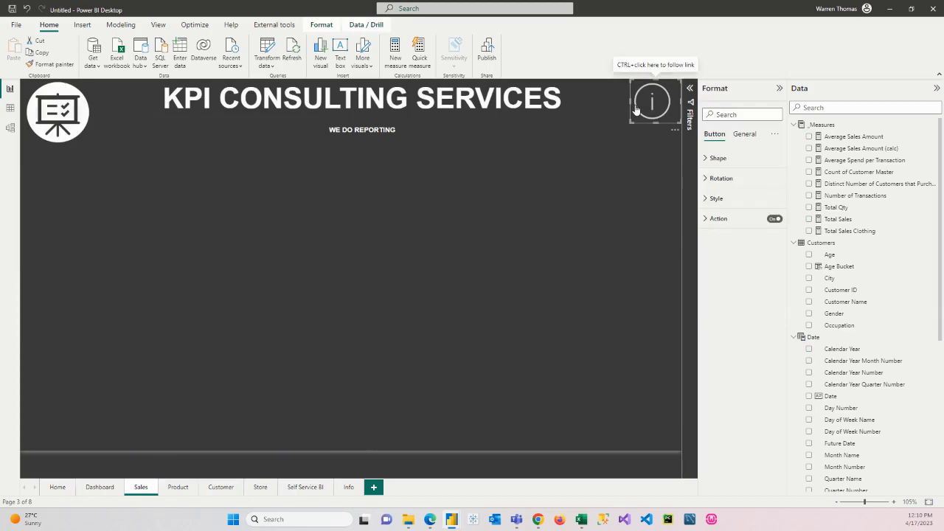
click(468, 296)
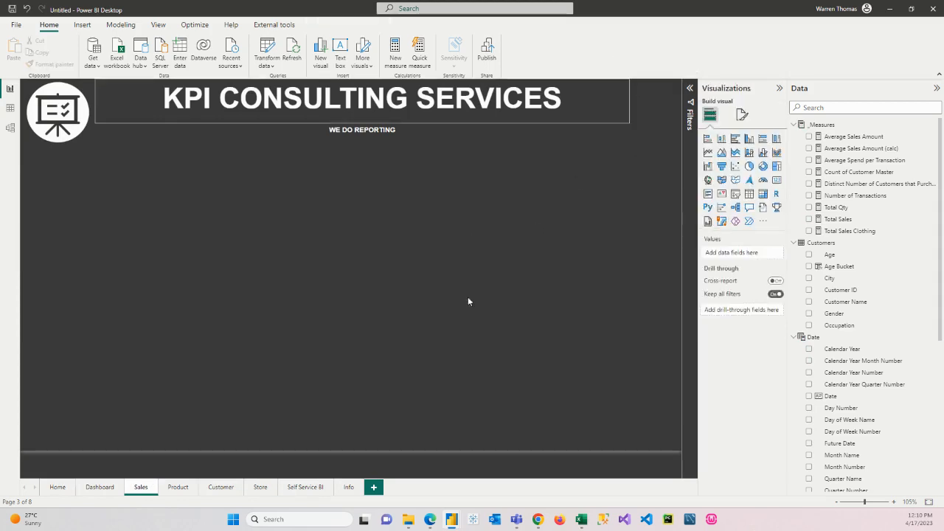
click(179, 487)
click(655, 118)
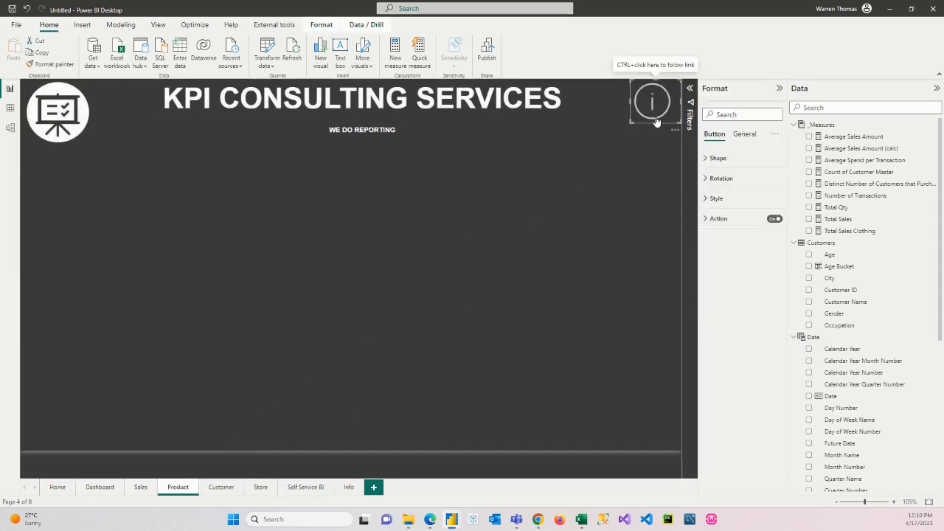
click(323, 395)
Step: Delete the information button from the Customer, Store and Self Service BI pages
click(221, 487)
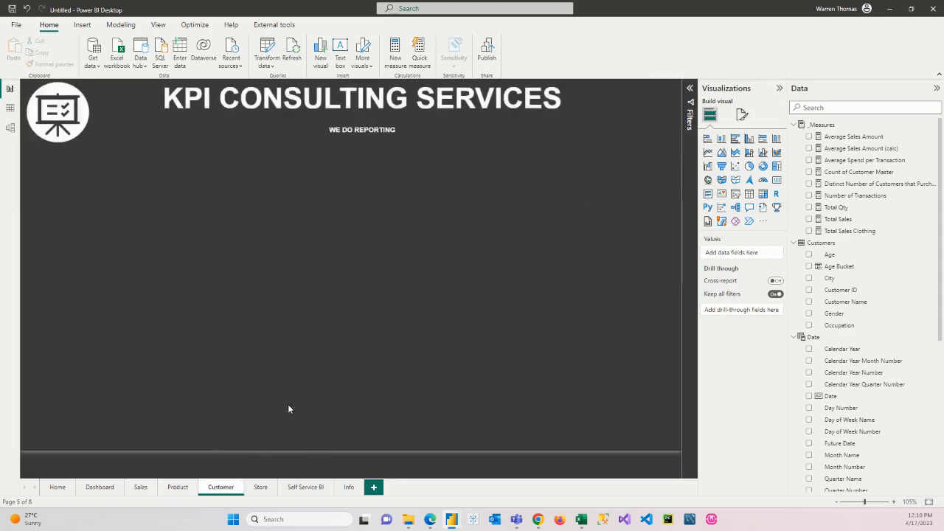
click(258, 487)
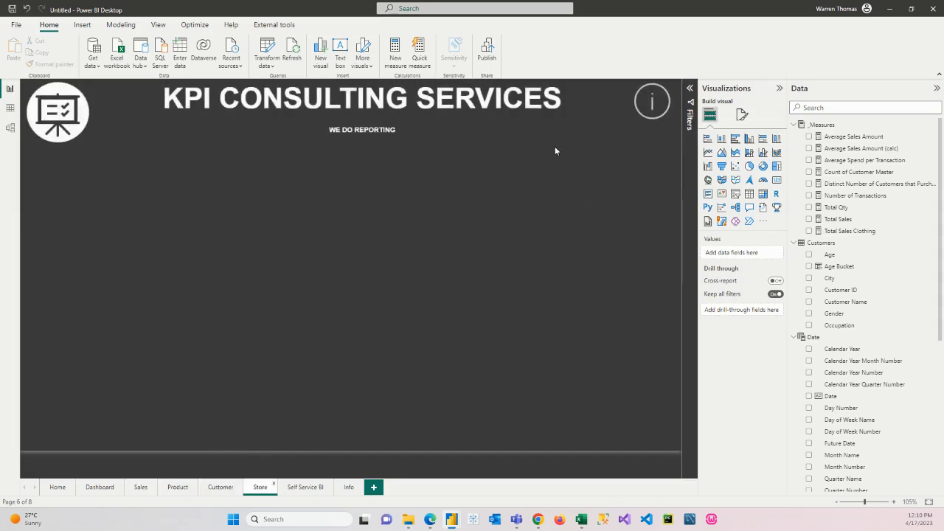
click(652, 101)
click(432, 321)
click(305, 488)
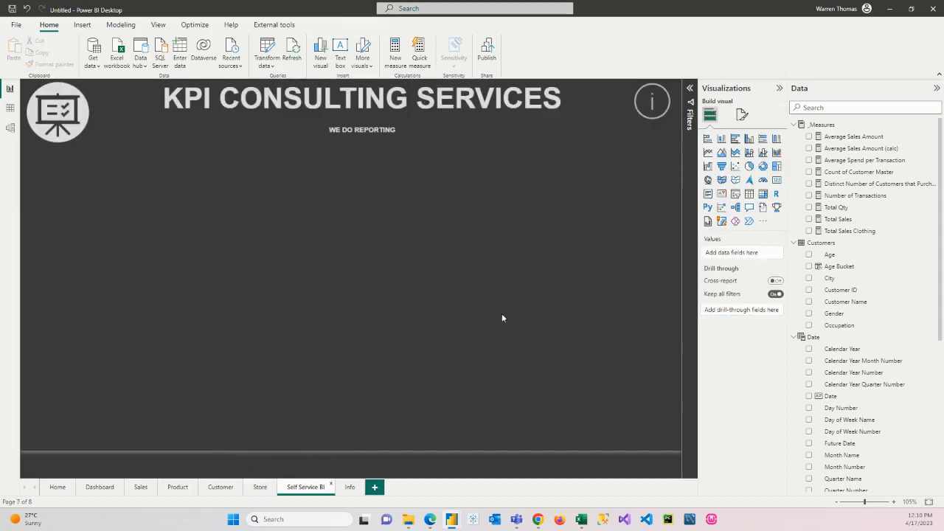
click(640, 121)
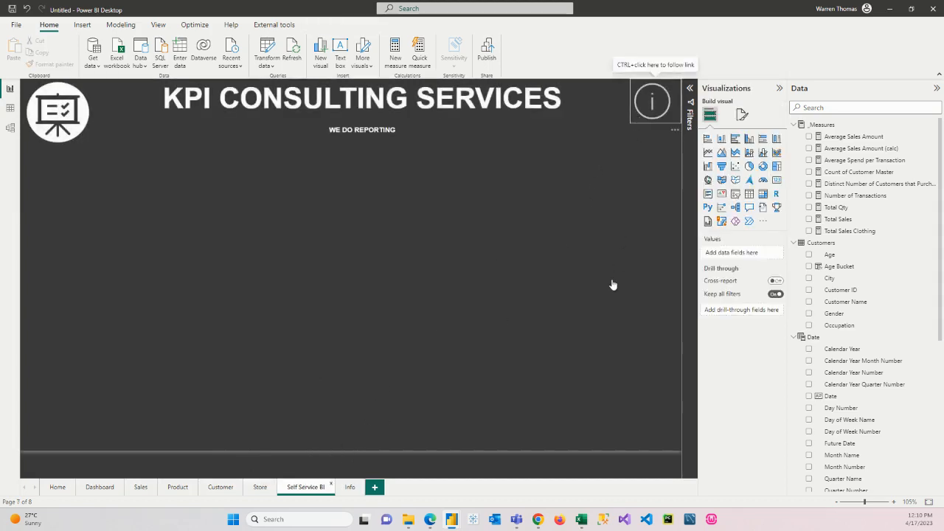
key(Delete)
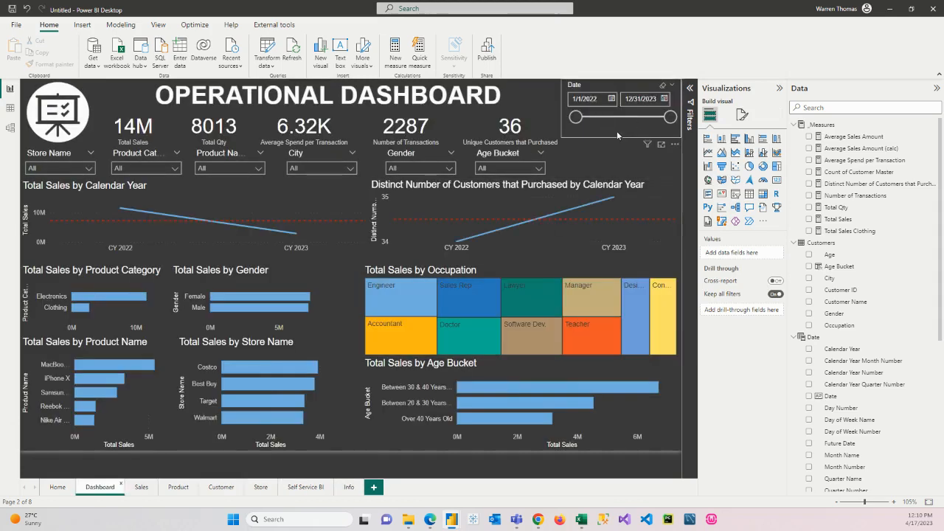
Step: Copy the Date slicer from the Dashboard page and paste it on the Sales page without syncing the two
click(618, 135)
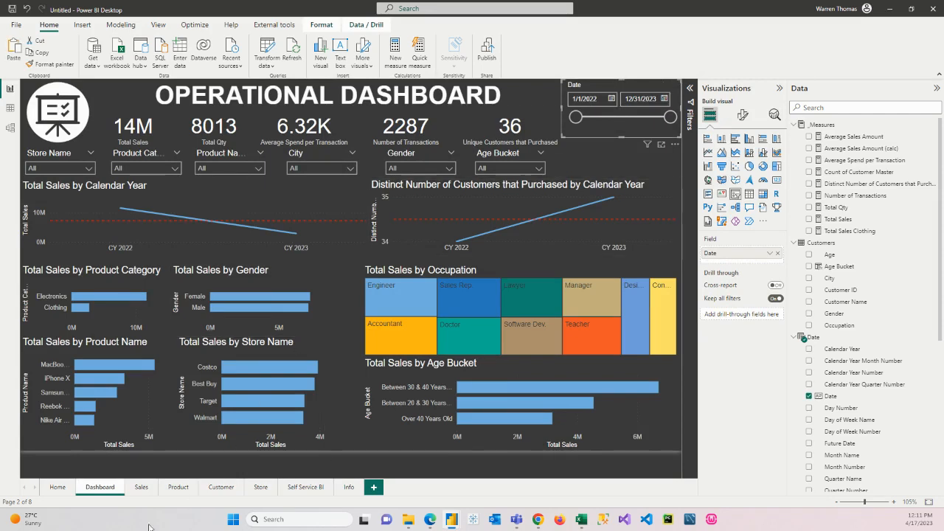
click(141, 487)
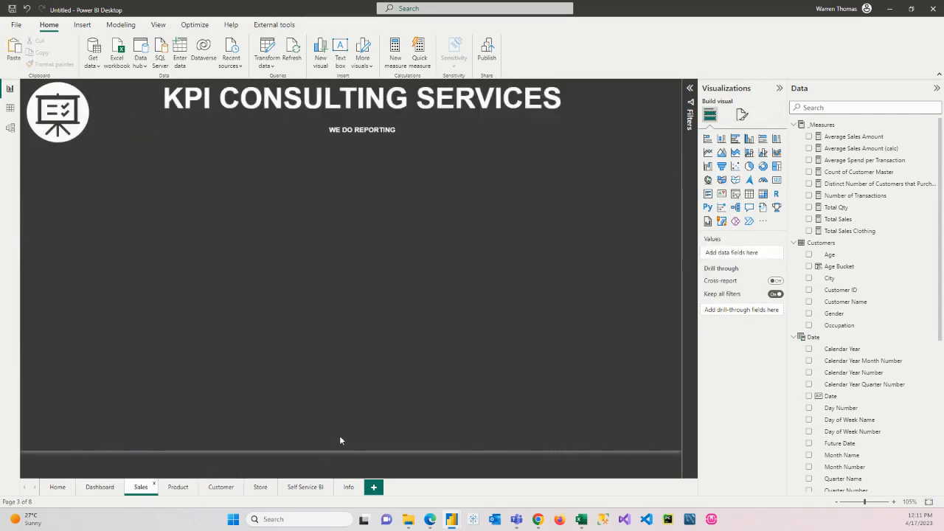
key(ctrl+v)
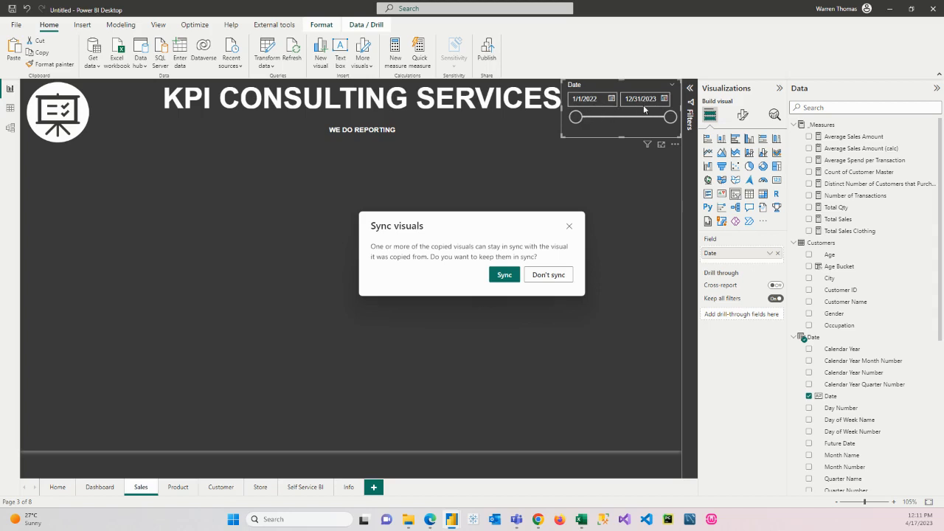
click(548, 275)
Step: Examine the Store Name slicer's options on the Dashboard page and return to the Sales page
click(100, 487)
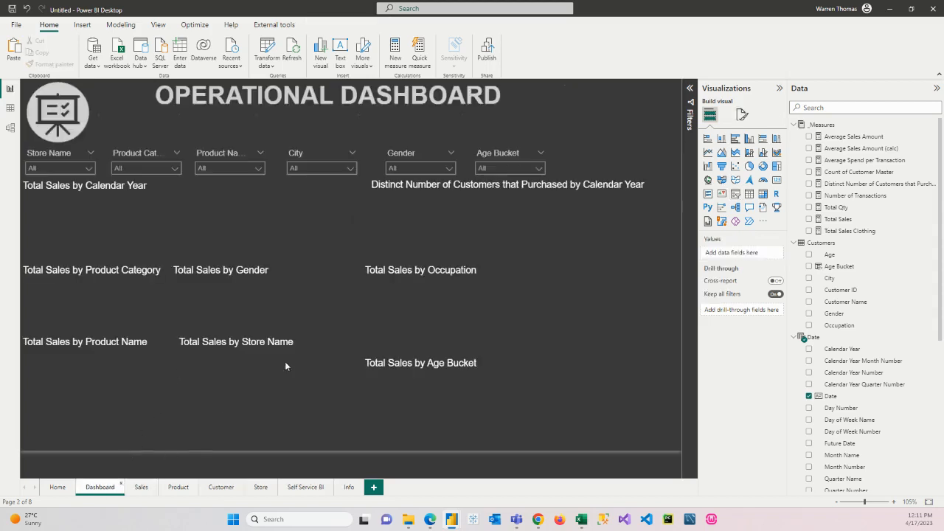
click(74, 168)
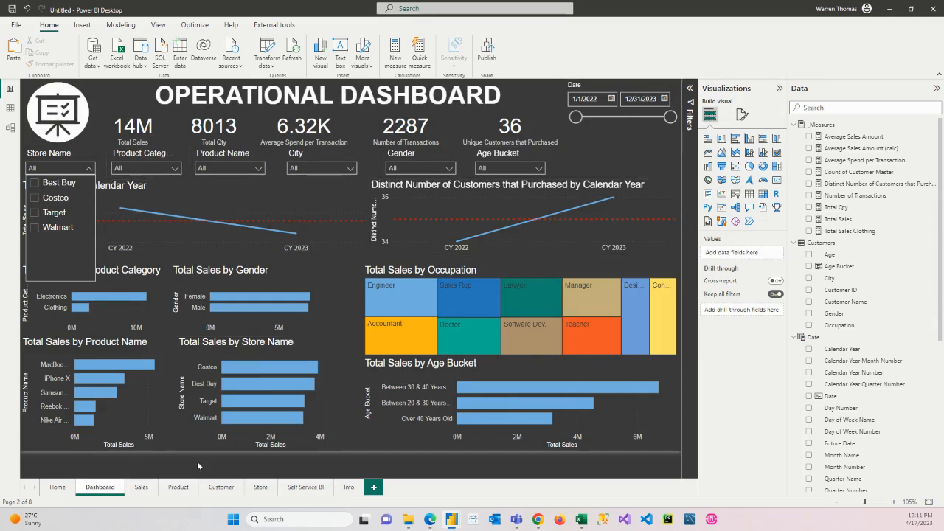
click(141, 486)
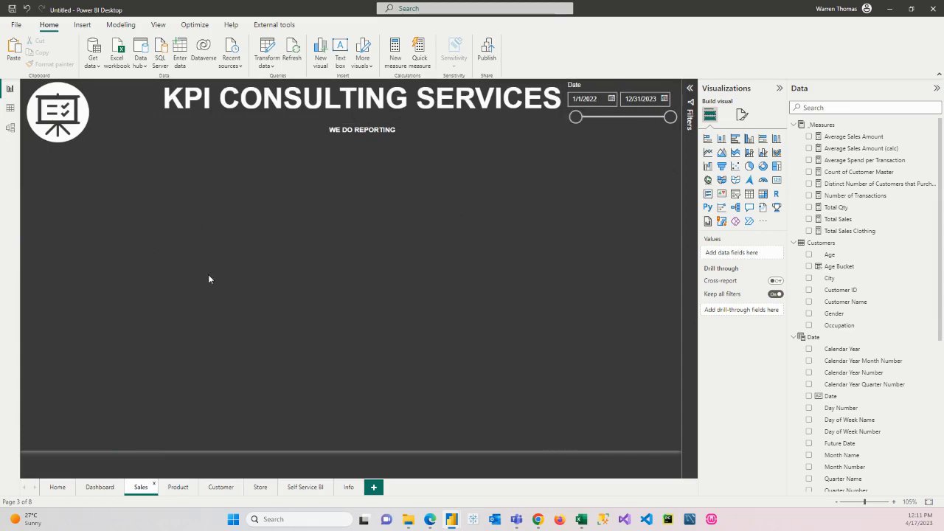
Step: Copy the Date slicer from the Sales page to the Product page, leaving it unsynced
click(606, 122)
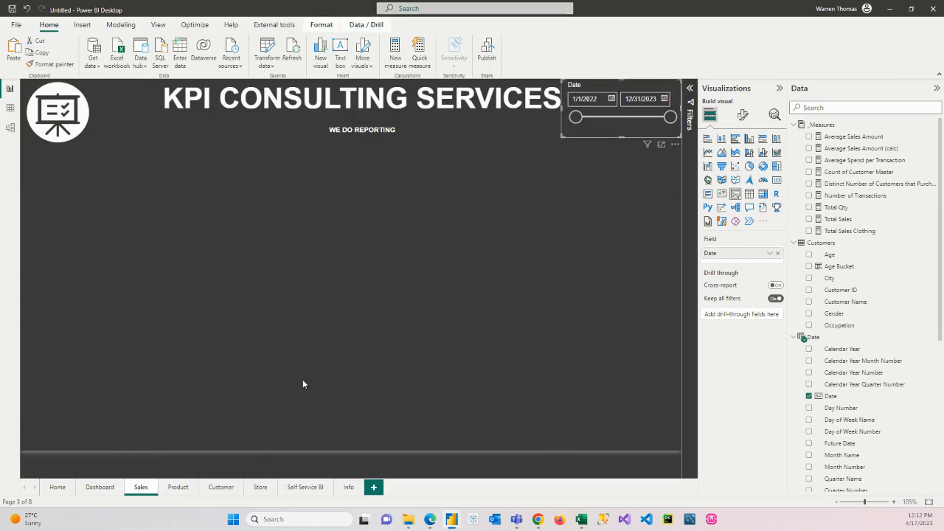
click(178, 486)
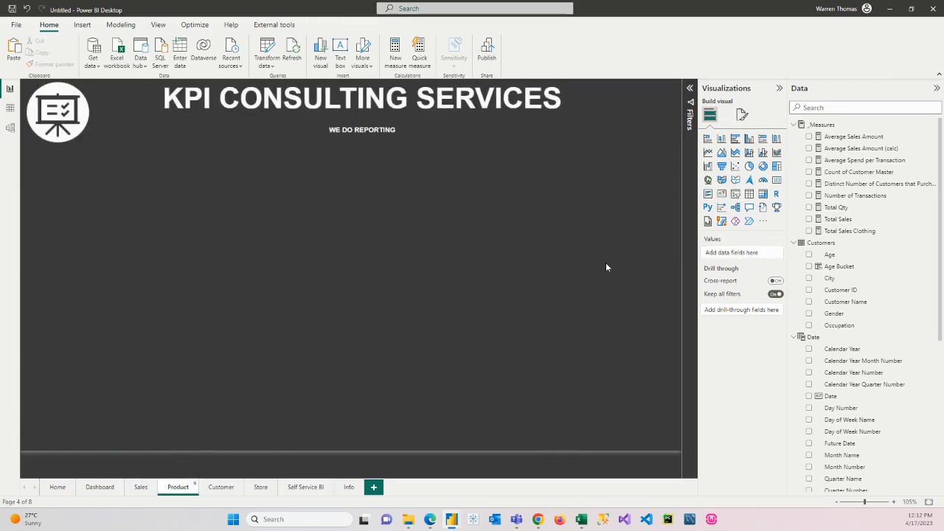
key(ctrl+v)
click(546, 277)
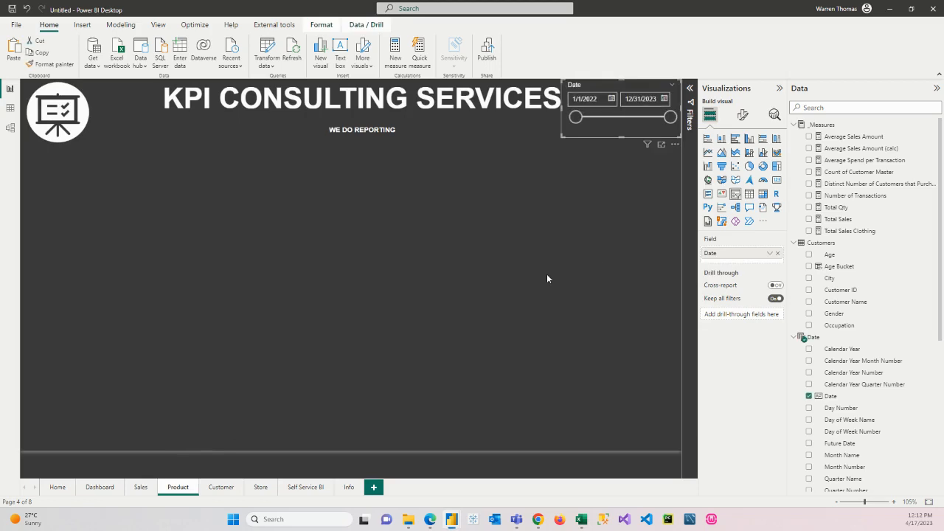
Step: Paste an unsynced copy of the Date slicer on both the Customer page and the Store page
click(221, 487)
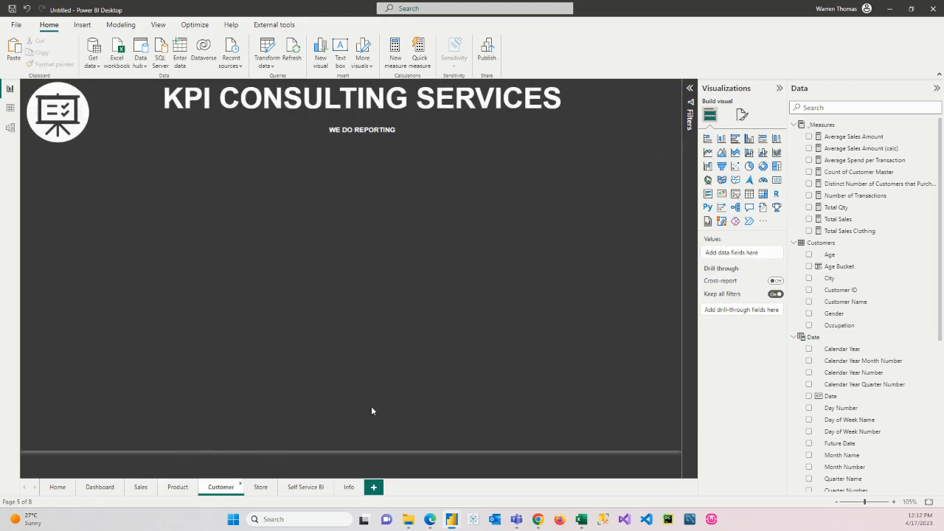
key(ctrl+v)
click(545, 276)
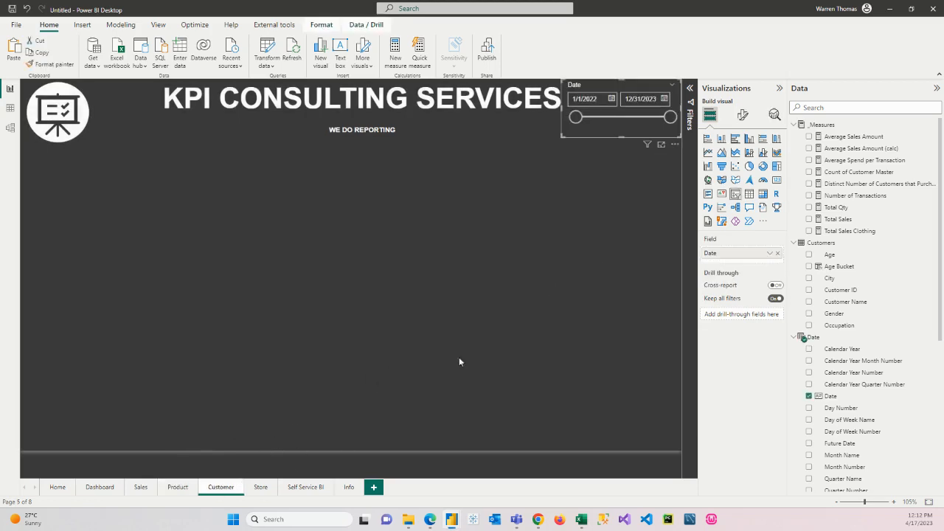
click(261, 487)
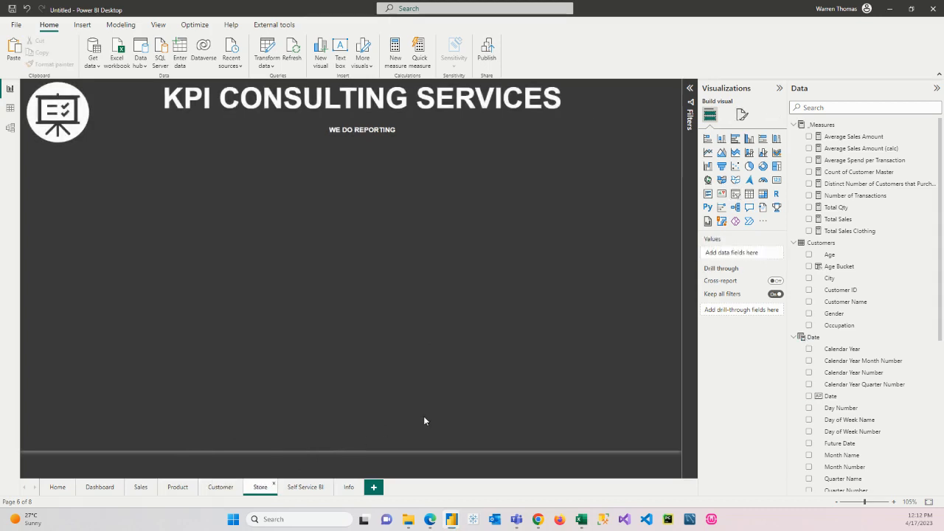
key(ctrl+v)
click(547, 275)
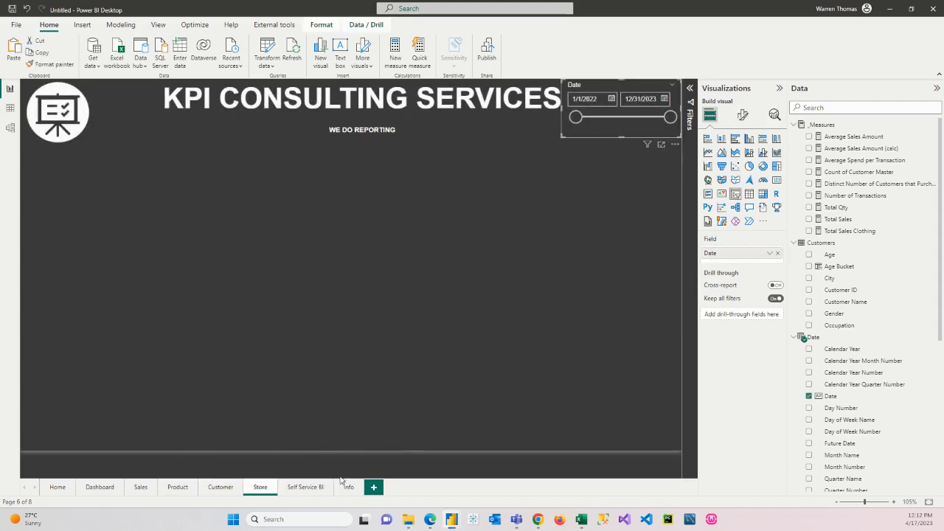
Step: Paste an unsynced copy of the Date slicer on the Self Service BI page
click(306, 487)
key(ctrl+v)
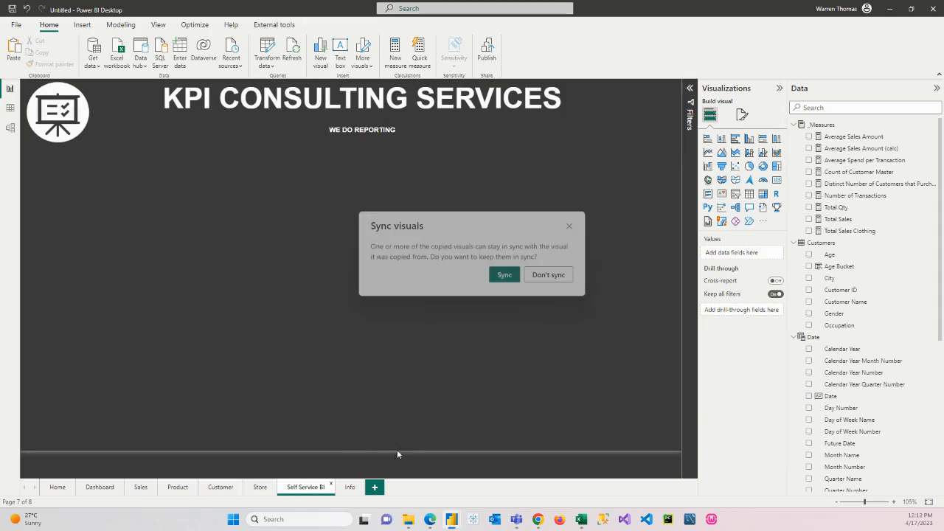
click(547, 275)
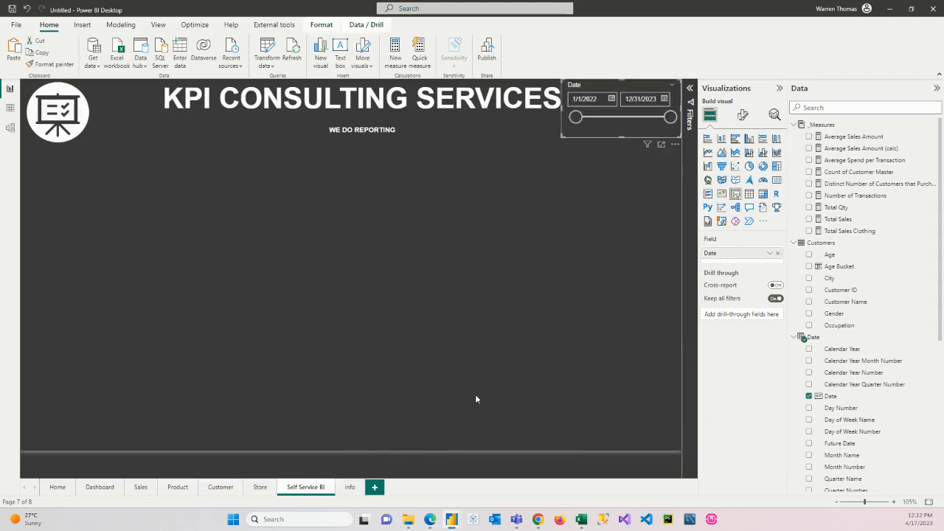
click(476, 398)
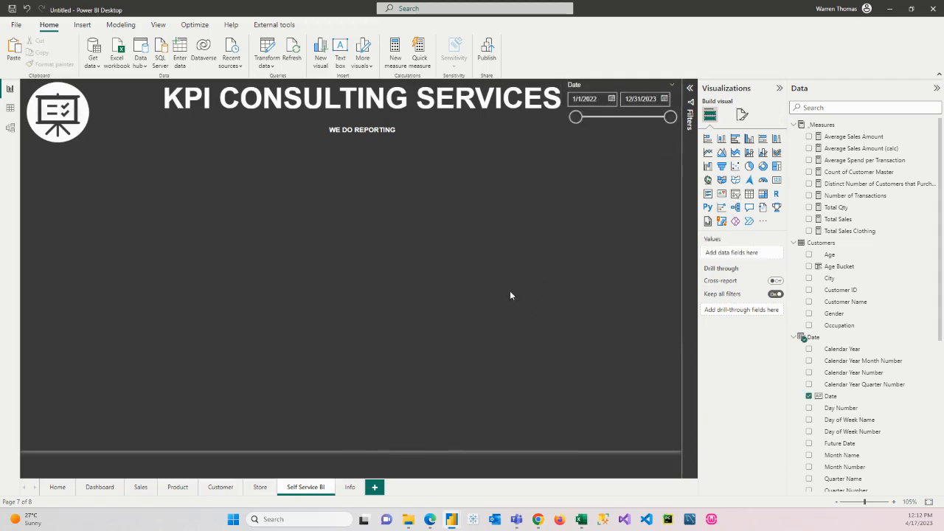
Step: Narrow the KPI CONSULTING SERVICES title text box on the Self Service BI page so it ends at the Date slicer's edge
click(538, 117)
click(628, 98)
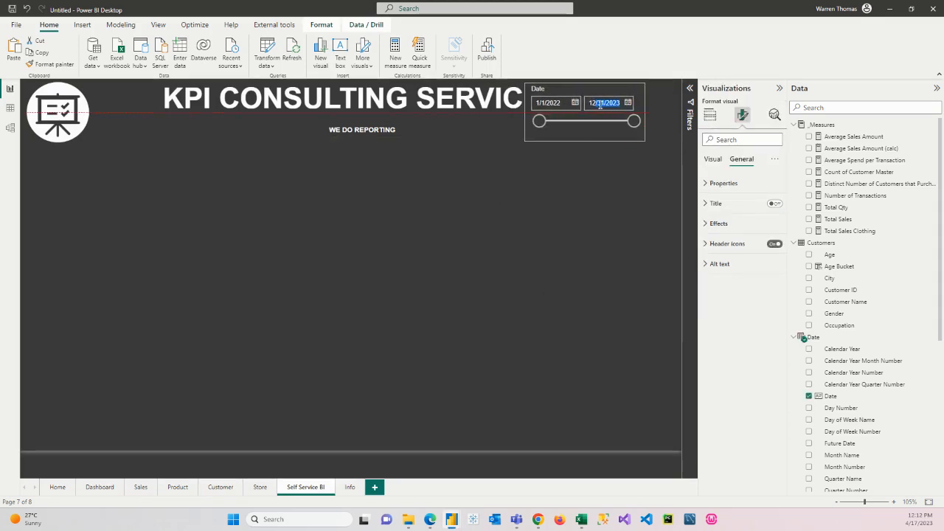
click(528, 115)
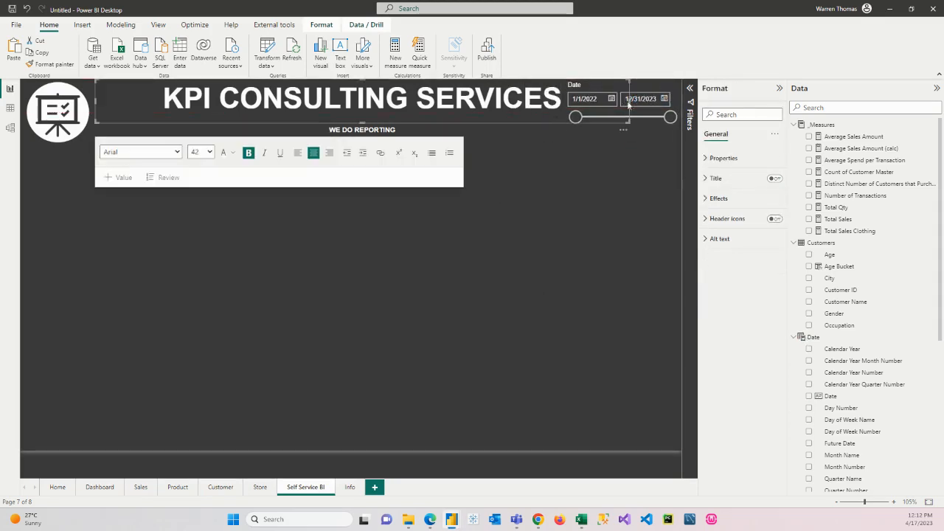
drag(629, 102, 554, 104)
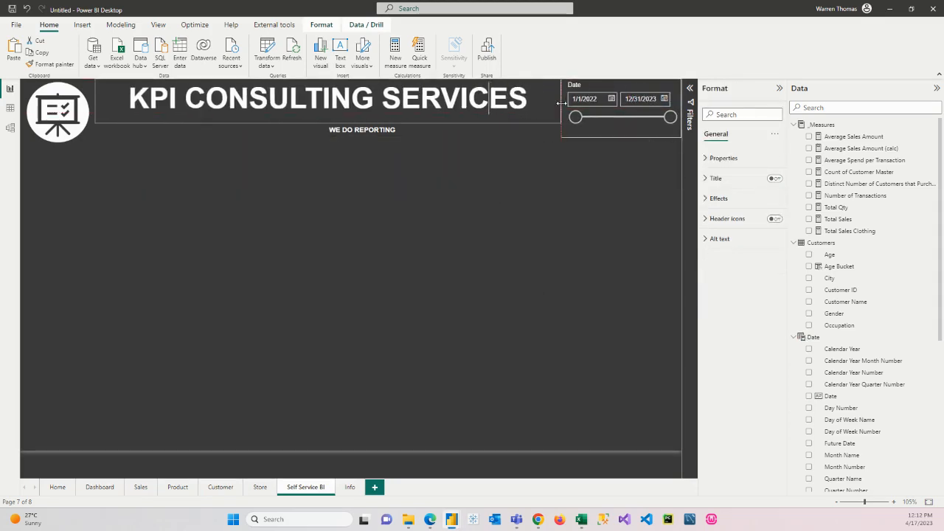
click(184, 275)
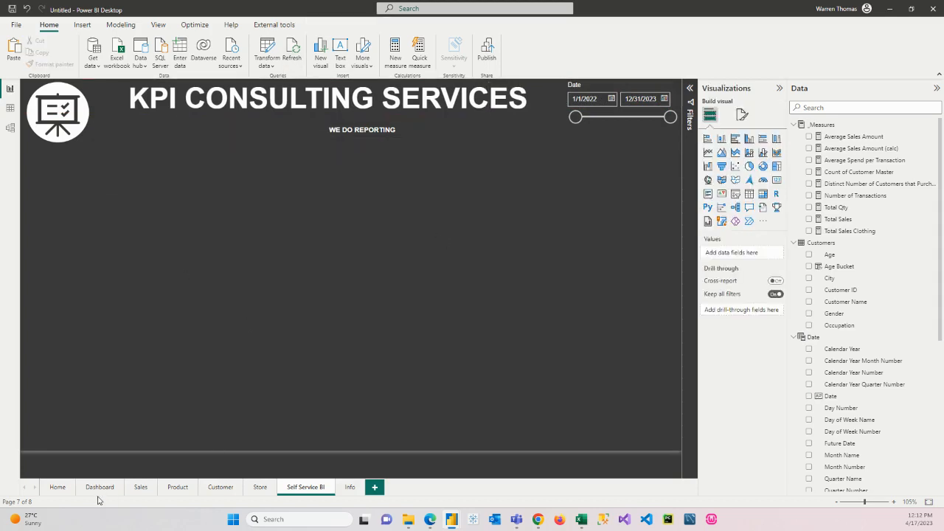
Step: Create a clustered column chart of Total Sales by Calendar Year on the Sales page and place it, narrowed, directly below the logo
click(141, 487)
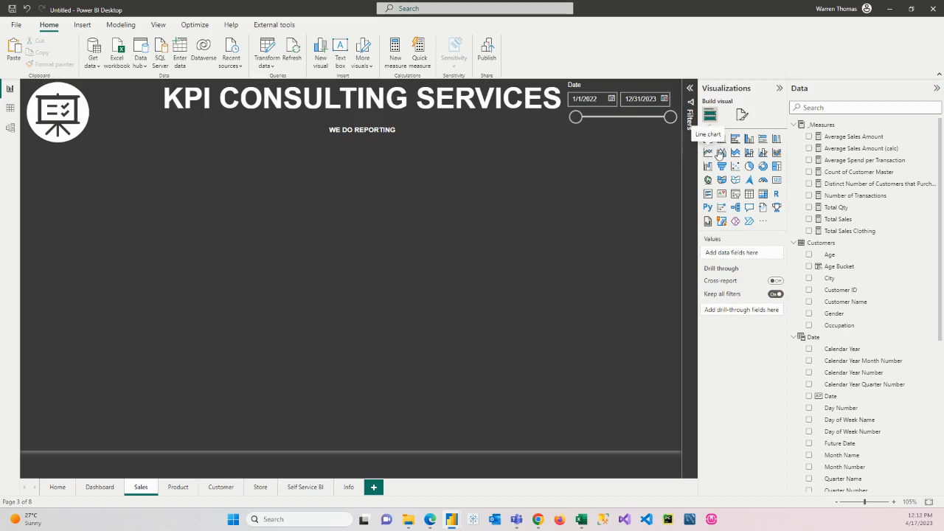
click(748, 140)
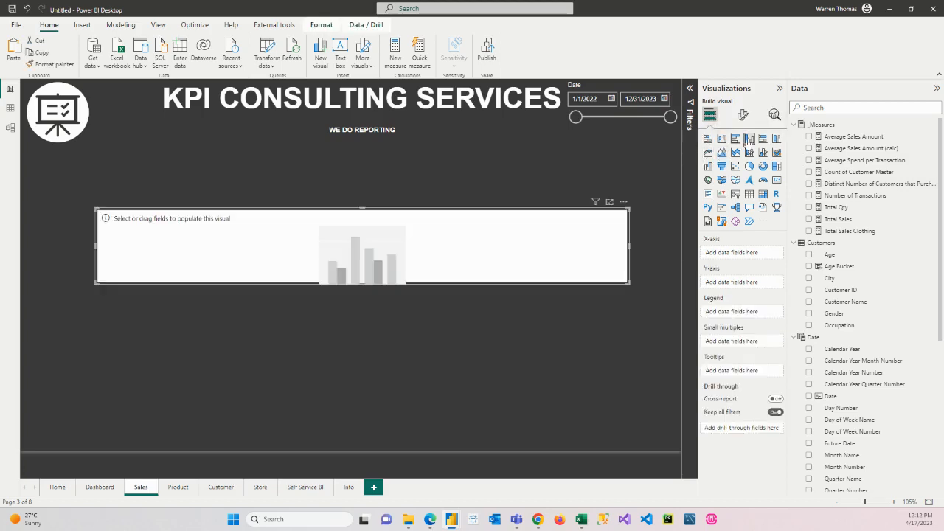
click(809, 349)
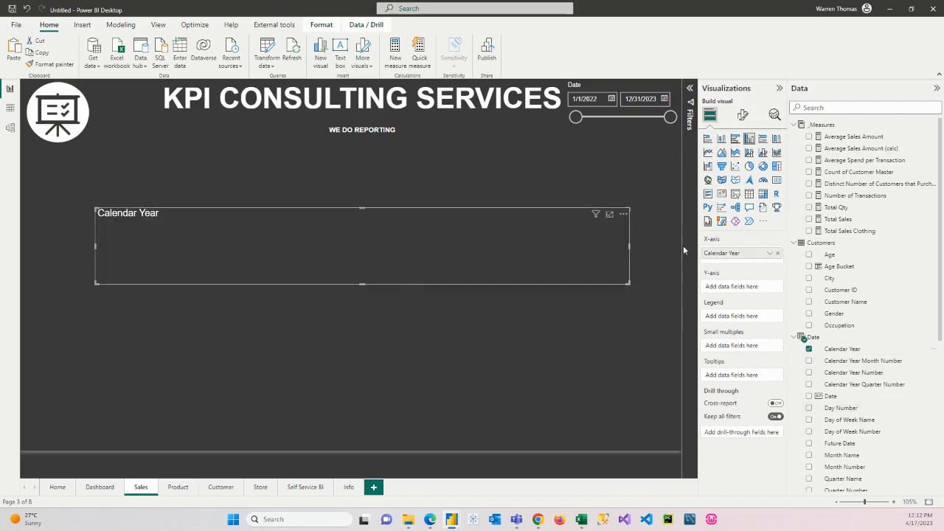
click(809, 219)
drag(529, 253, 446, 185)
drag(554, 192, 155, 193)
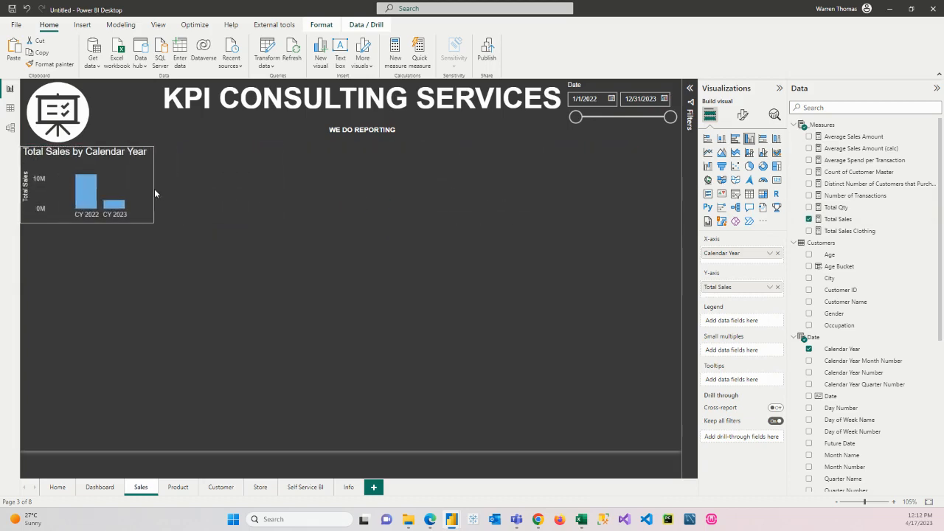
click(152, 286)
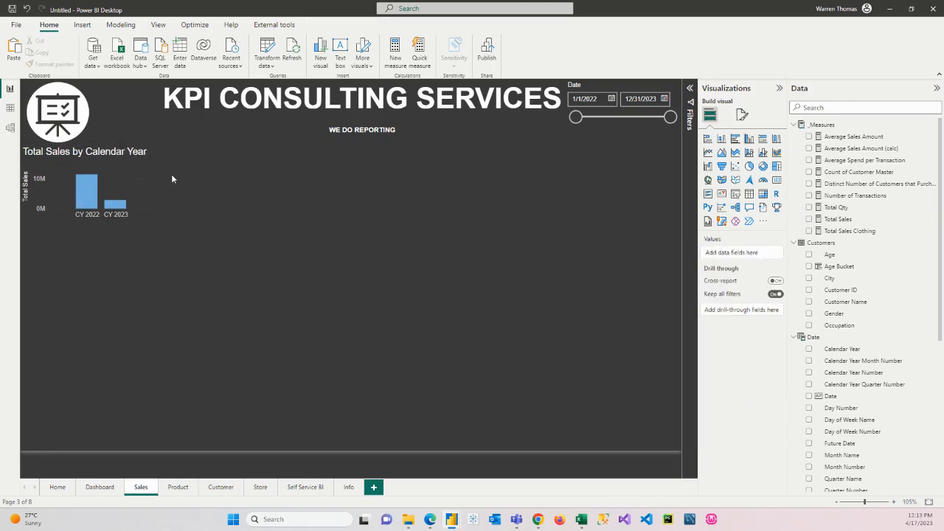
Step: Duplicate the Total Sales by Calendar Year chart, place the copy beside the original and widen it to the page's far edge
click(154, 179)
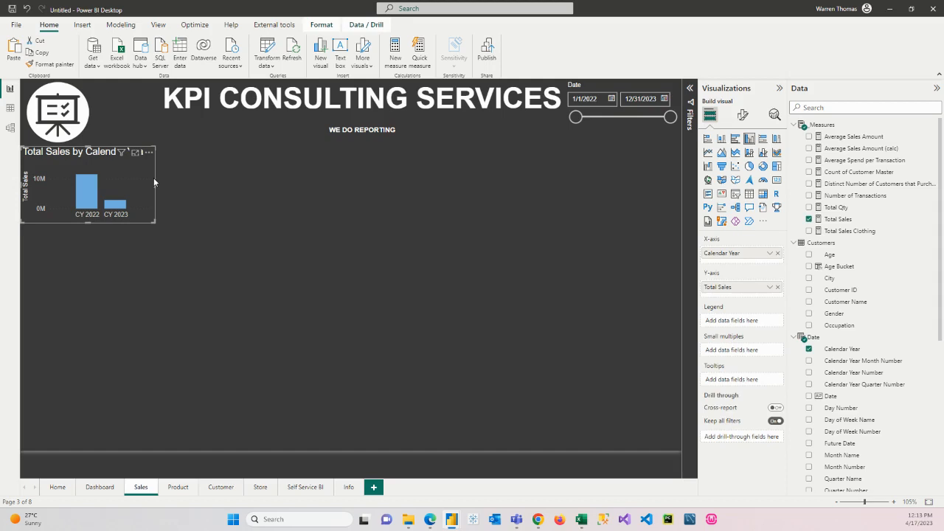
key(ctrl+c)
key(ctrl+v)
drag(140, 188, 322, 183)
drag(402, 181, 679, 171)
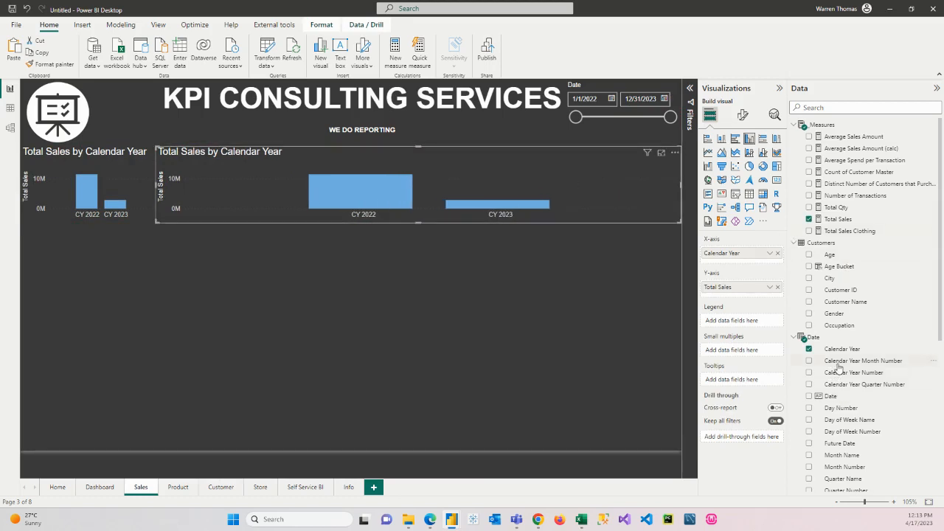
Step: Try Calendar Year Month Number alone in place of Calendar Year on the wide chart's X-axis
drag(840, 362, 761, 265)
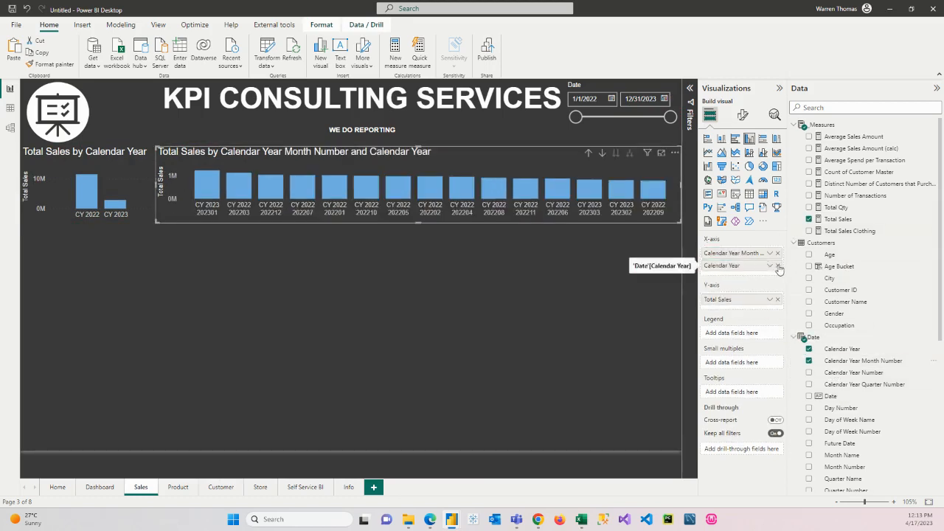
click(777, 265)
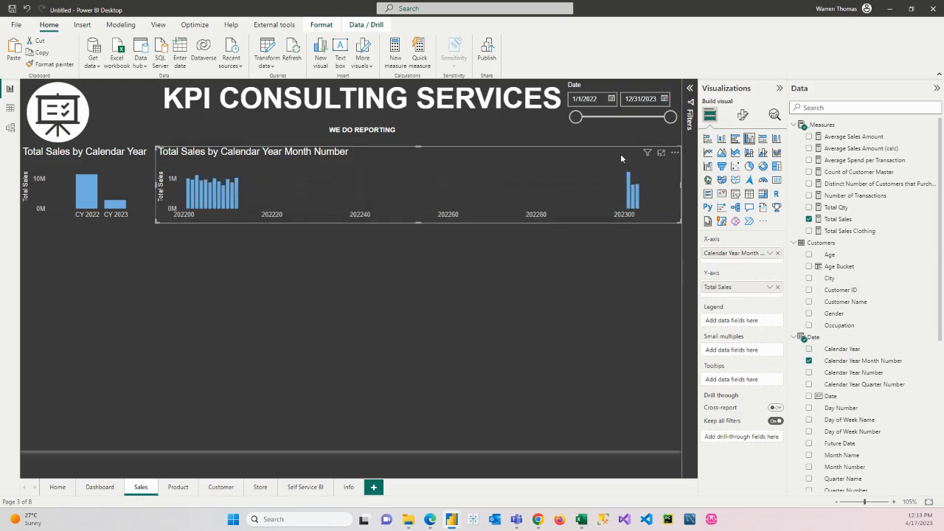
click(675, 153)
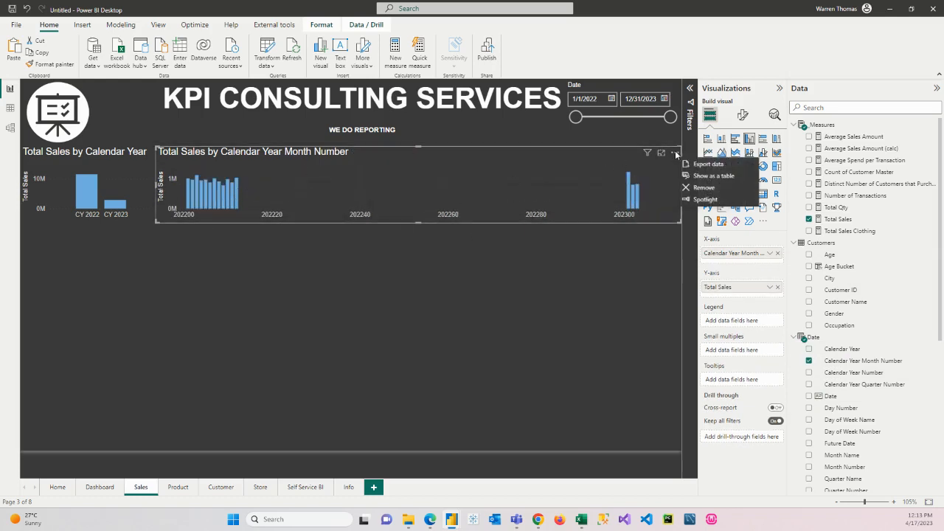
click(615, 159)
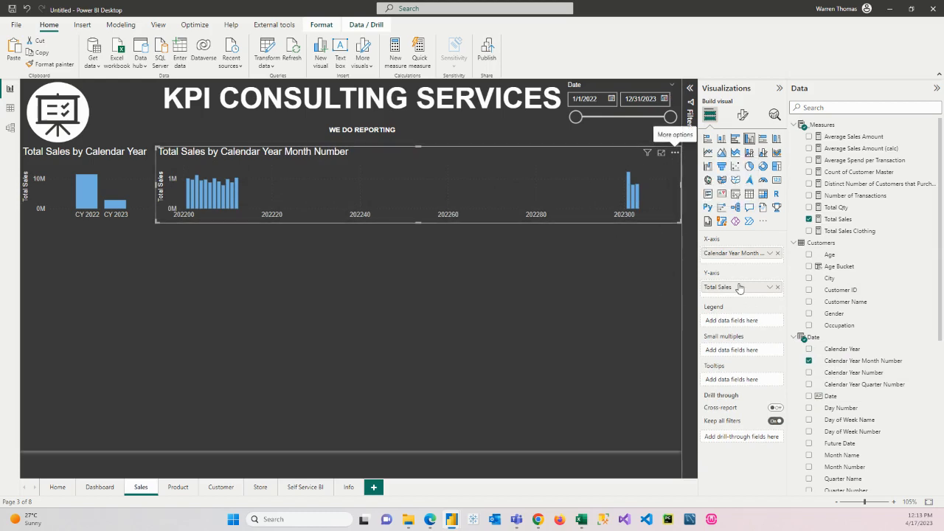
click(778, 253)
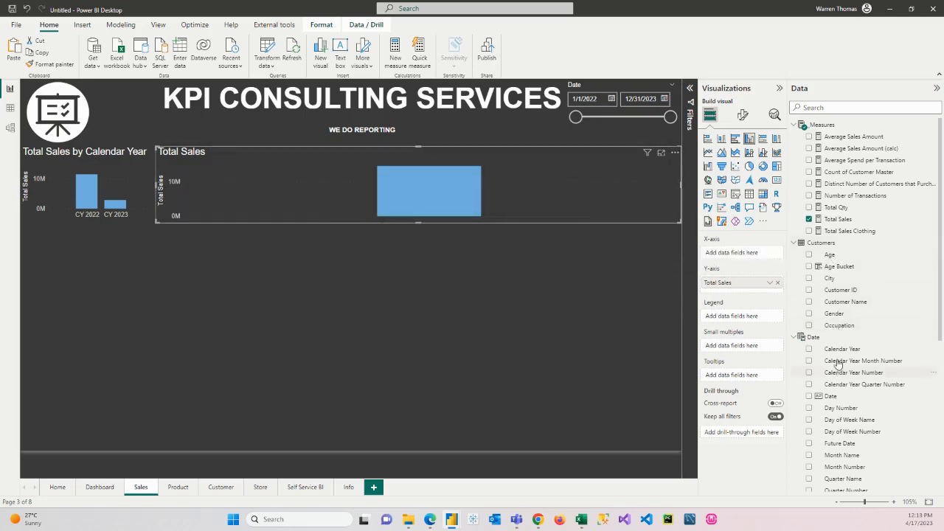
Step: Put Calendar Year followed by Calendar Year Month Number on the wide chart's X-axis and expand it to the month level
scroll(838, 317, down, 3)
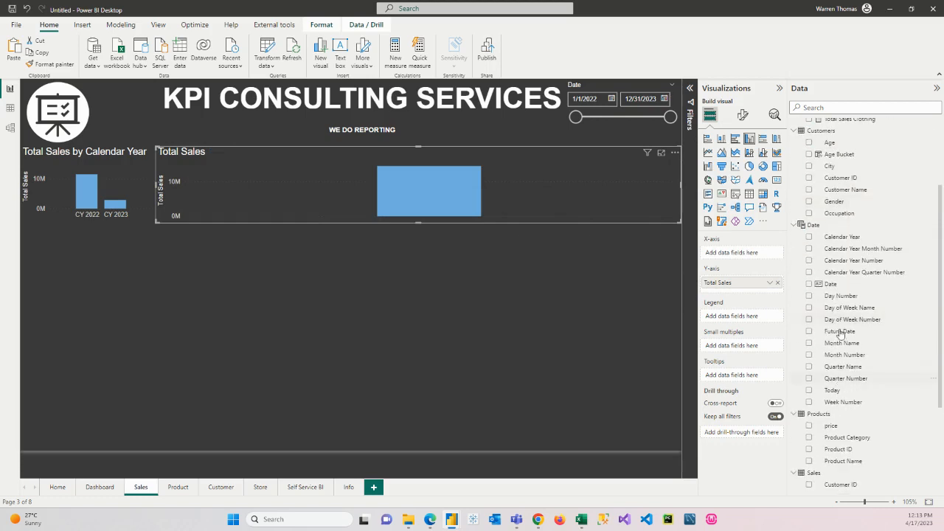
drag(850, 237, 741, 256)
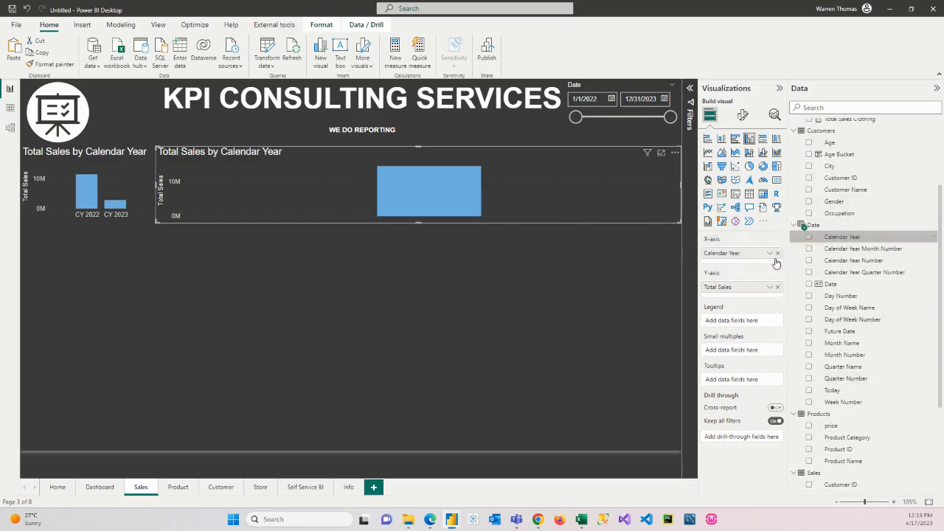
drag(852, 251, 767, 264)
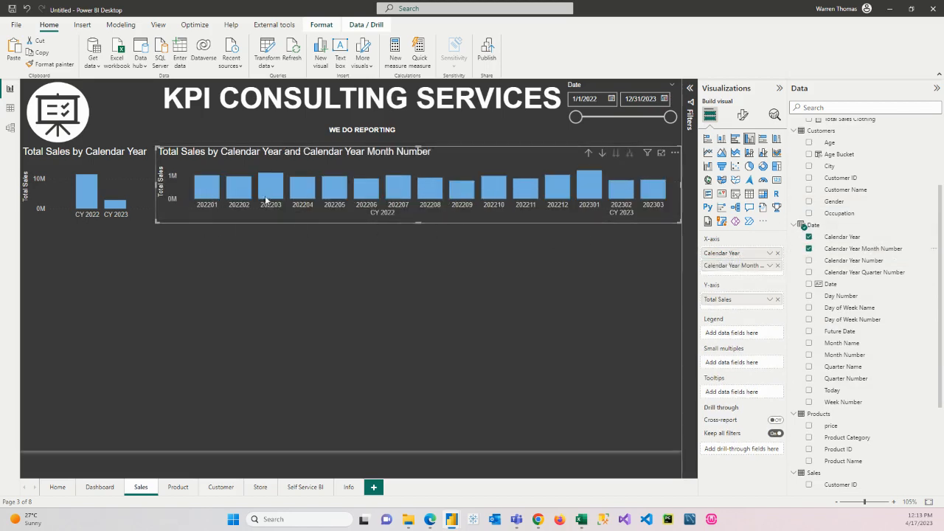
click(588, 153)
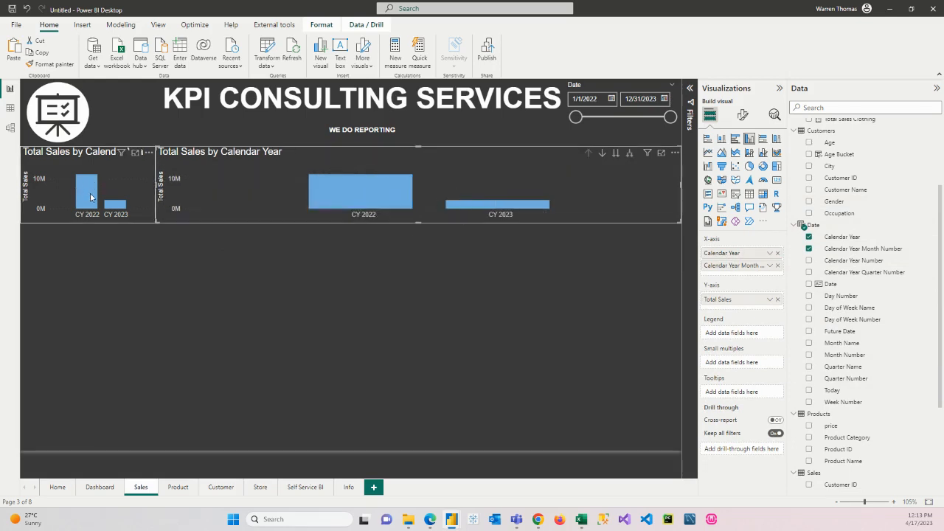
click(629, 153)
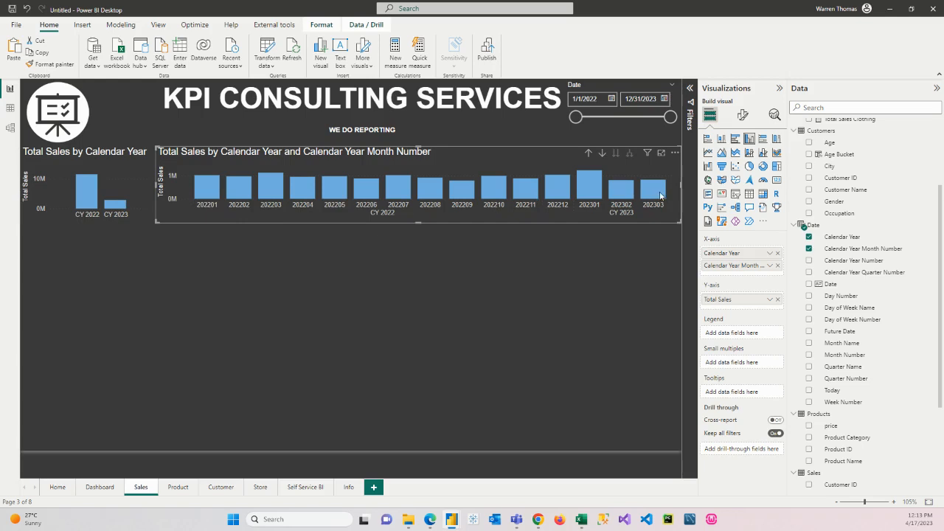
click(619, 269)
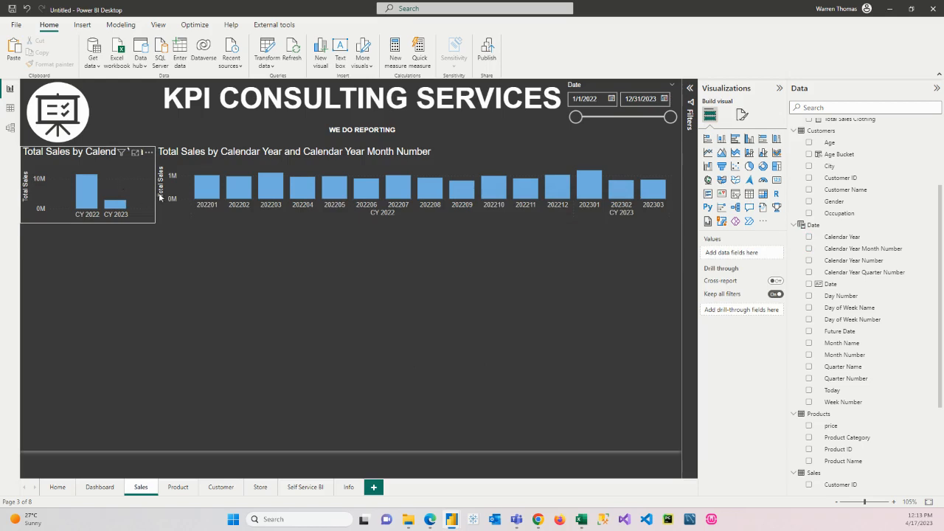
Step: Add an average line for Total Sales to the narrow Calendar Year chart and colour it red
click(119, 179)
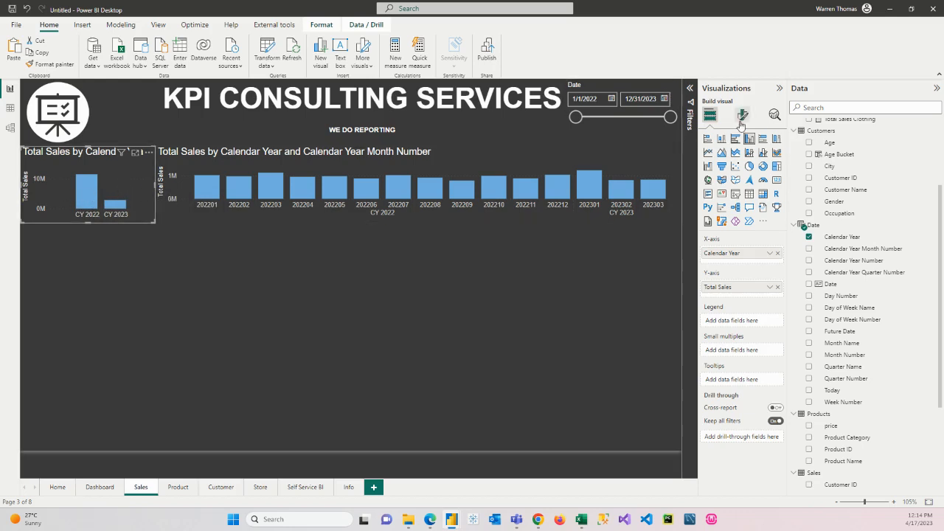
click(773, 115)
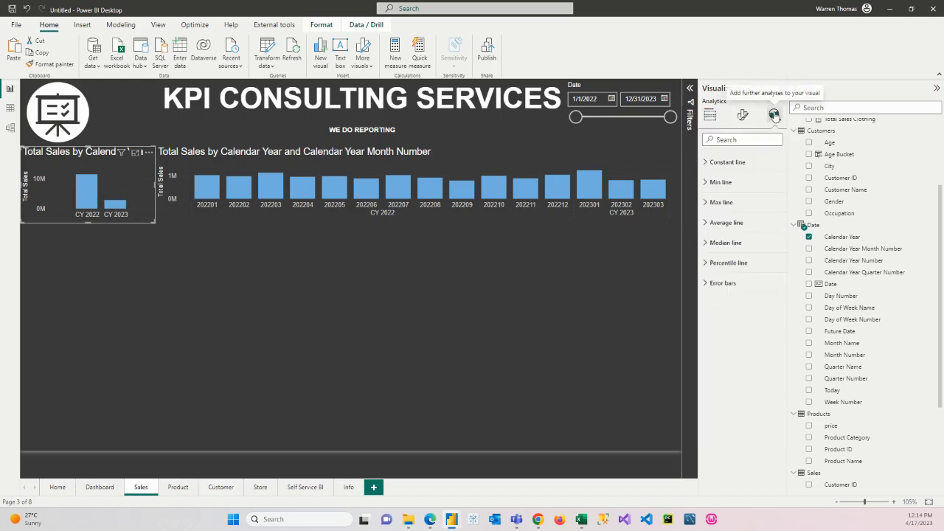
click(712, 223)
click(716, 258)
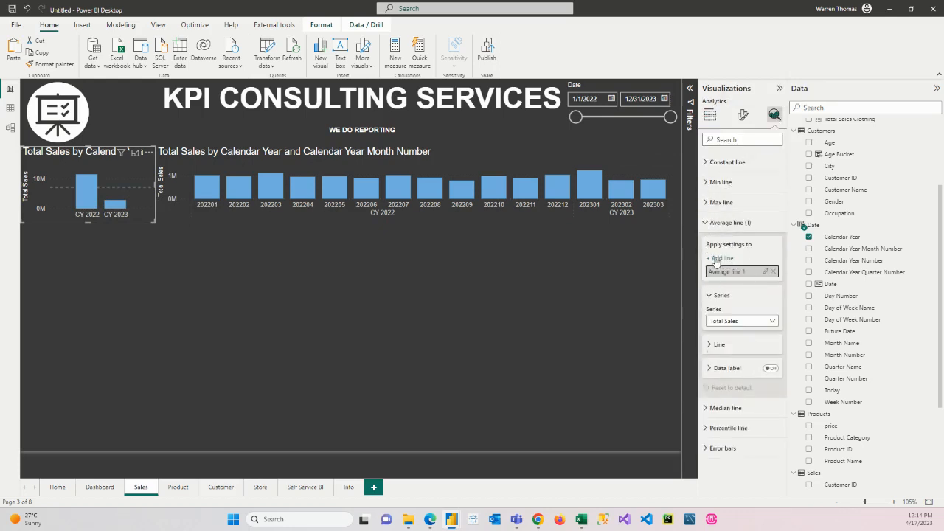
click(708, 345)
click(726, 369)
click(720, 330)
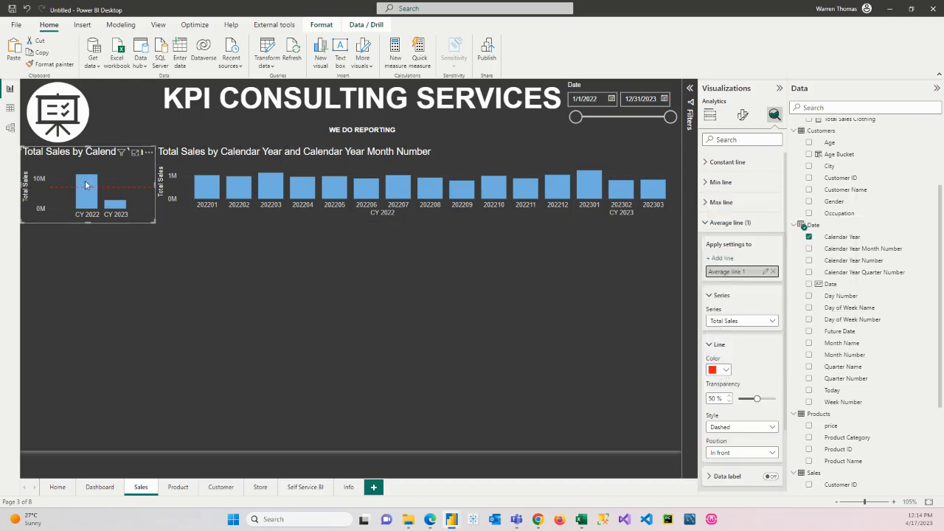
Step: Add a max line for Total Sales to the narrow Calendar Year chart, coloured teal with the Solid style
click(714, 202)
click(728, 238)
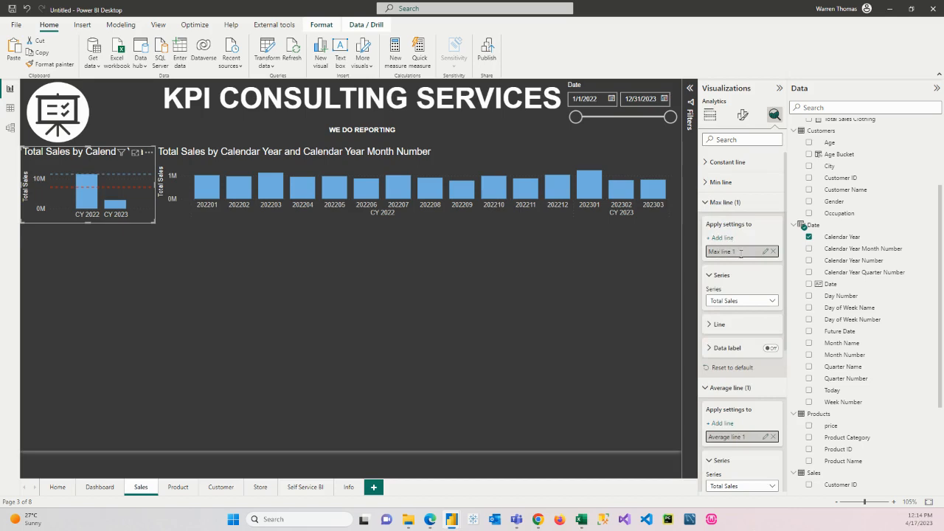
click(717, 324)
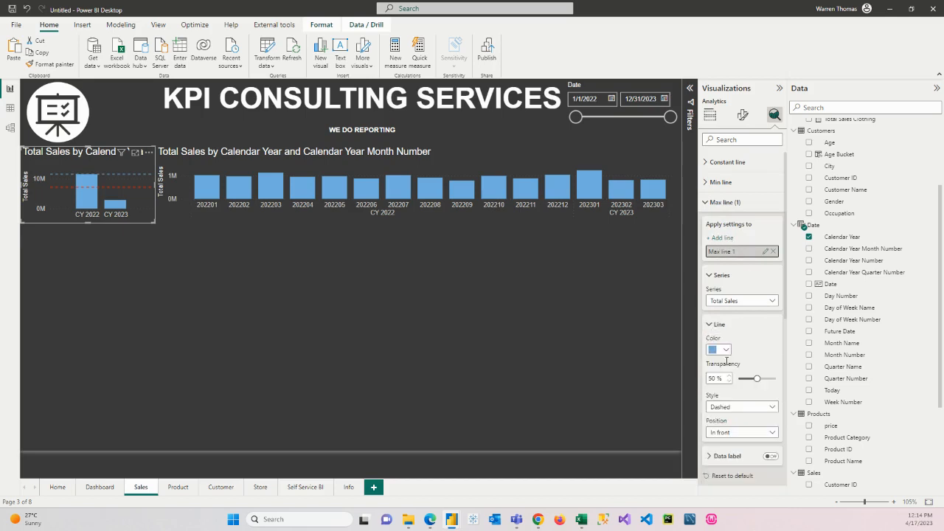
click(725, 351)
click(828, 307)
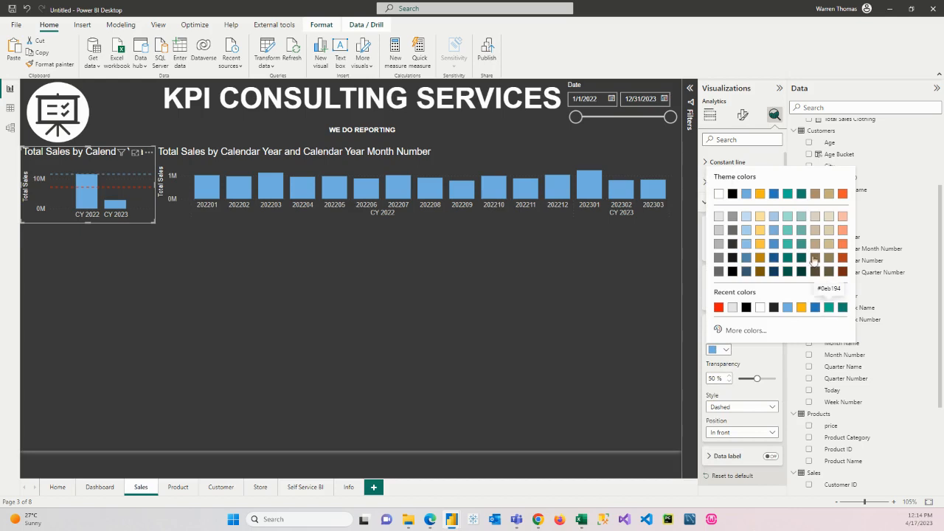
click(788, 198)
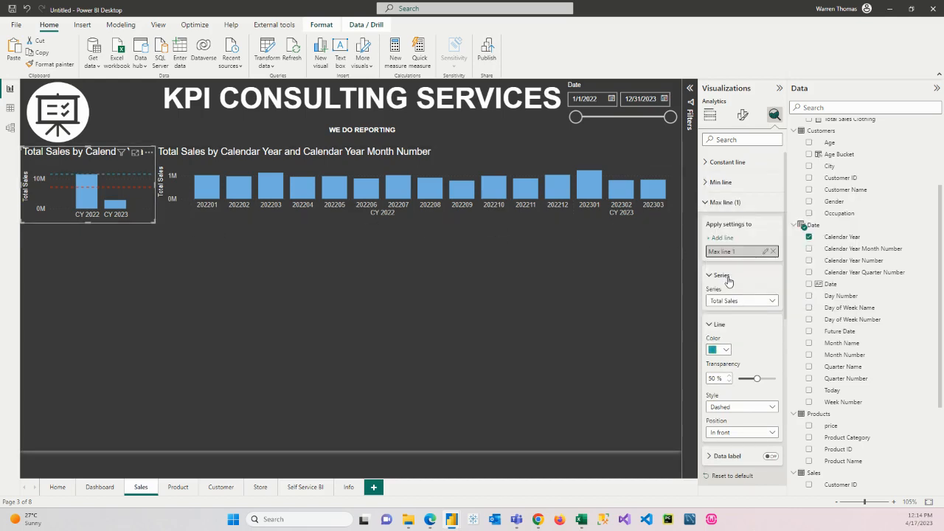
scroll(743, 323, down, 3)
click(746, 306)
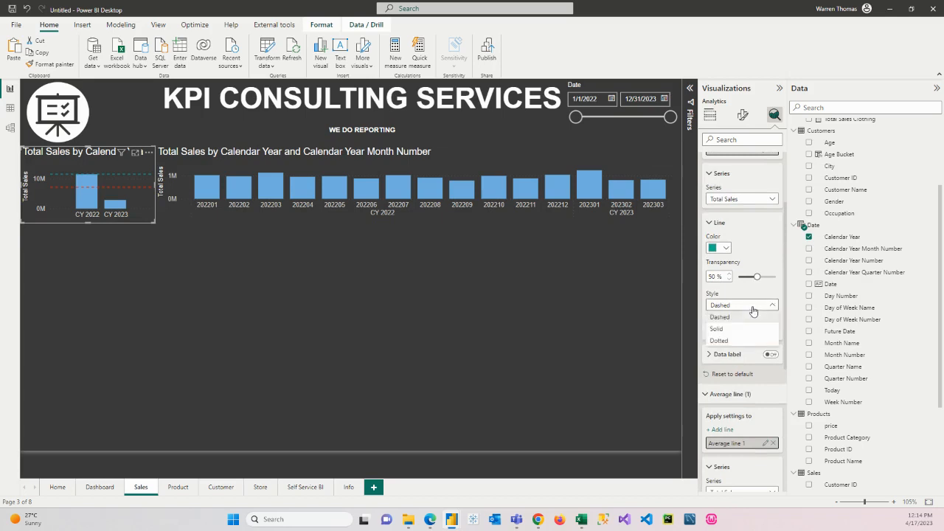
click(741, 329)
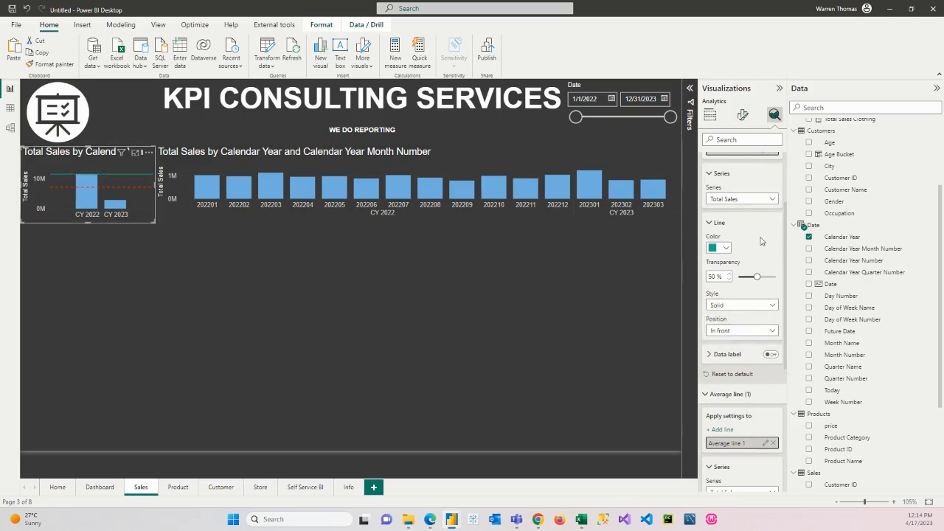
Step: Add a min line for Total Sales to the narrow Calendar Year chart and colour it orange
scroll(761, 241, down, 5)
scroll(744, 266, up, 5)
scroll(744, 265, up, 2)
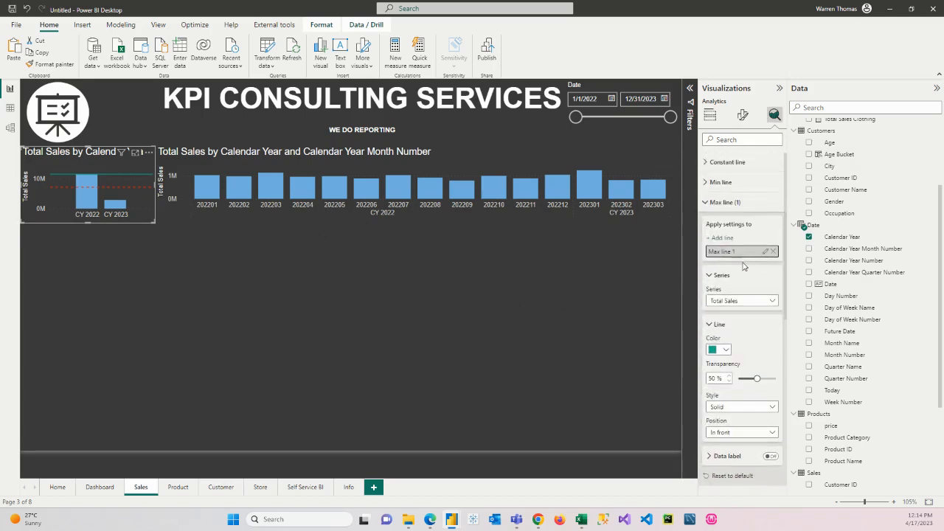
click(713, 182)
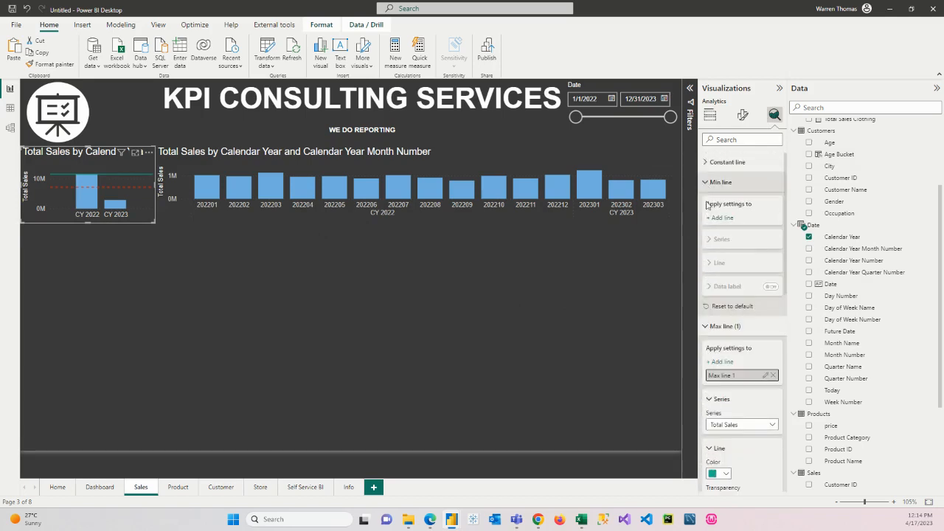
click(711, 220)
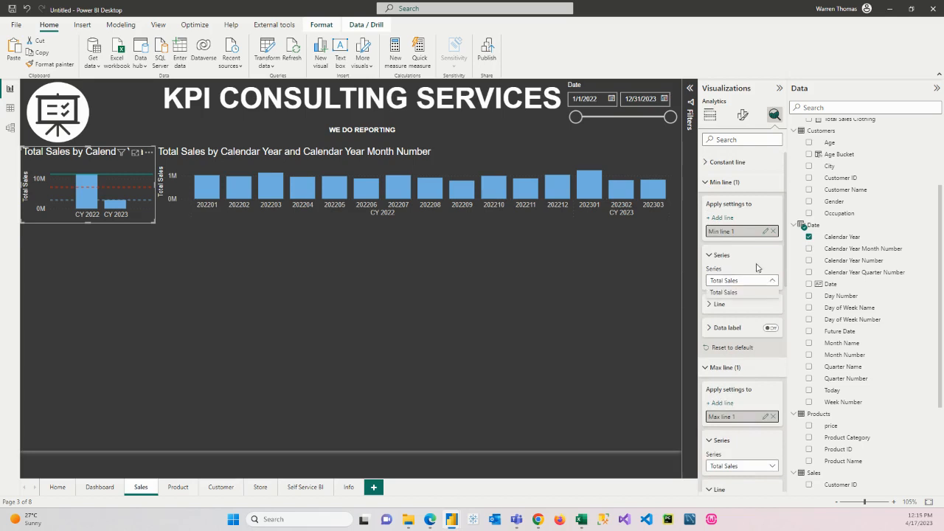
click(714, 305)
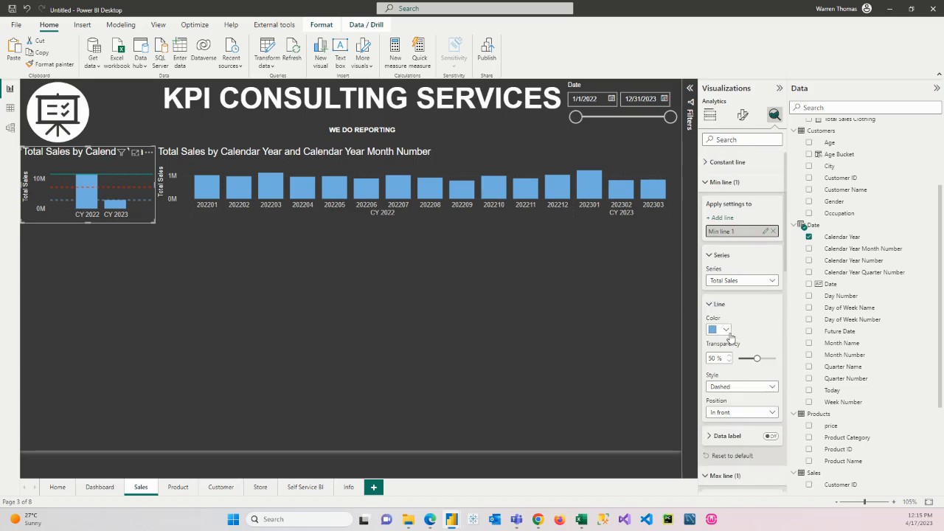
click(727, 331)
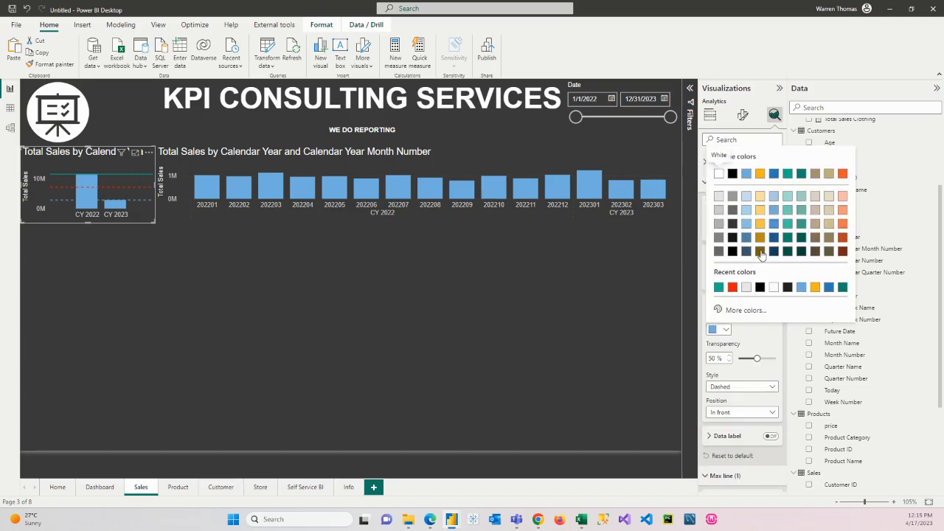
click(815, 287)
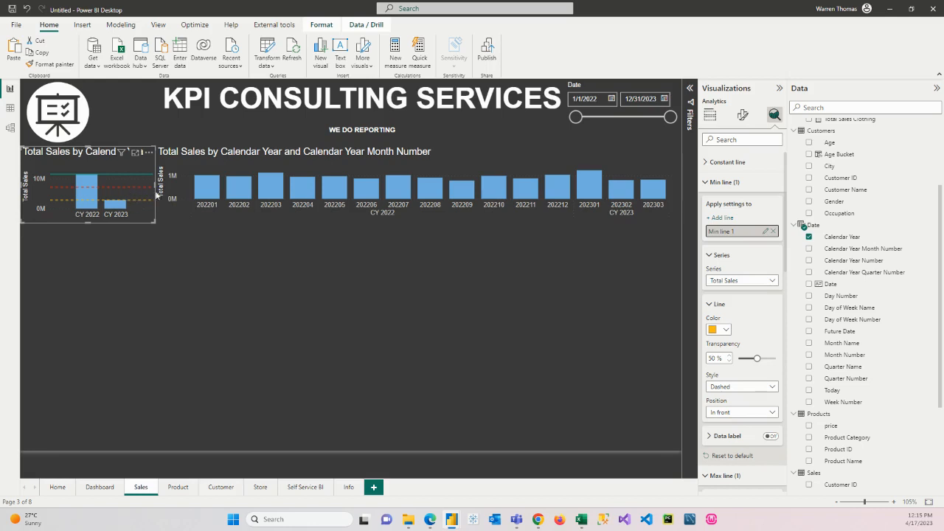
Step: Add a max line for Total Sales to the wide monthly chart, coloured orange with the Solid style
click(254, 160)
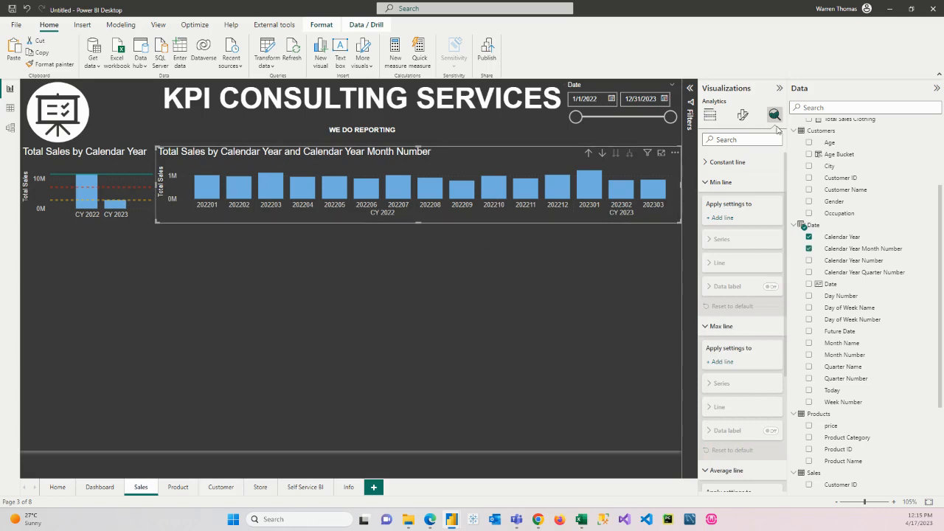
click(719, 183)
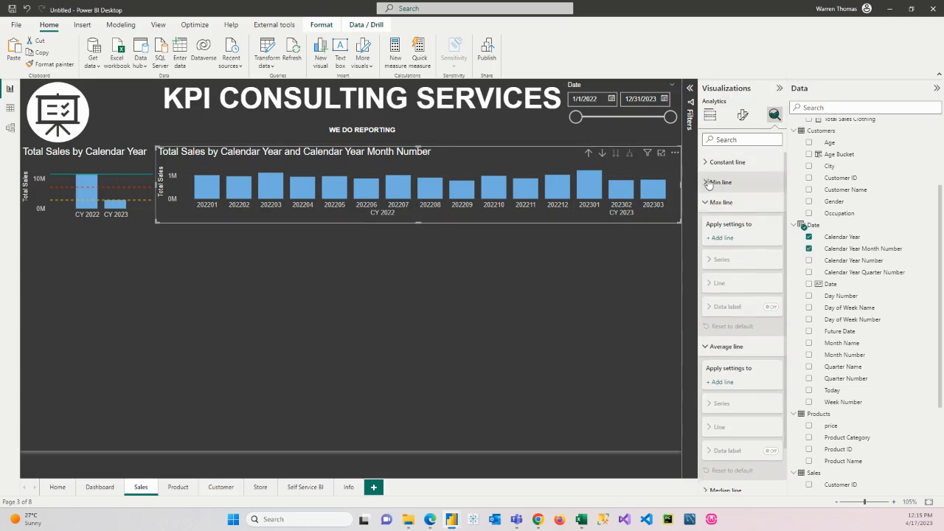
click(713, 240)
click(726, 350)
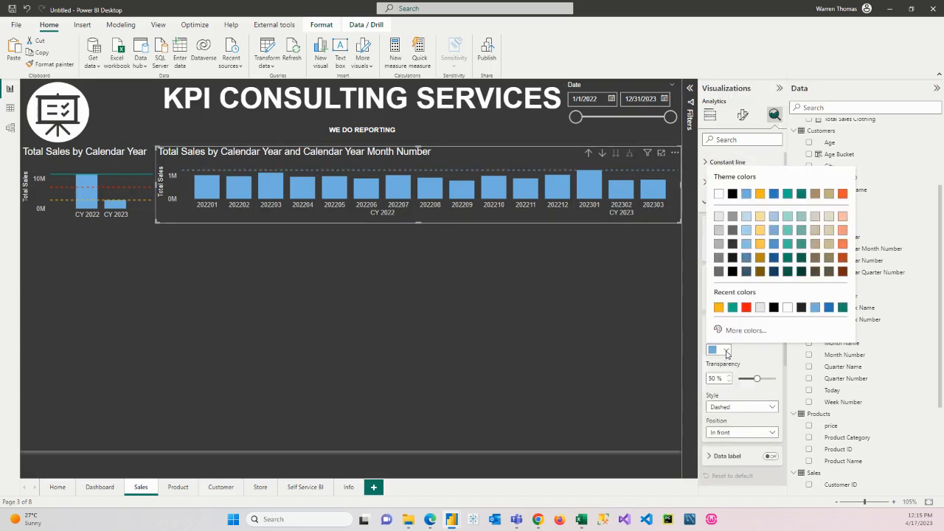
click(718, 307)
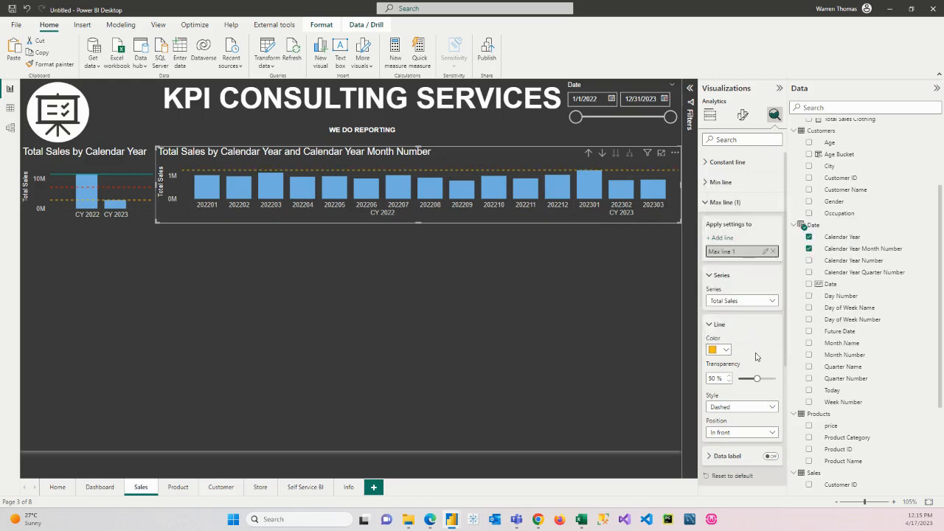
click(746, 408)
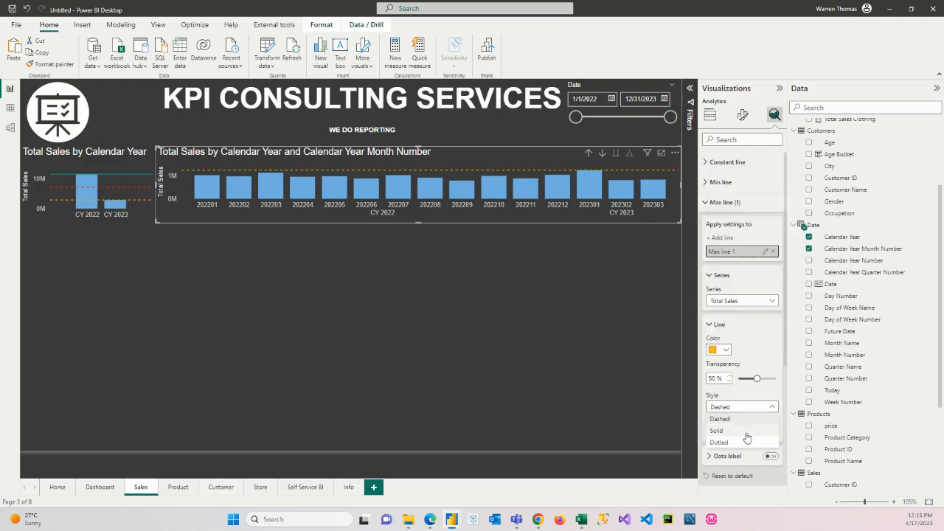
click(745, 431)
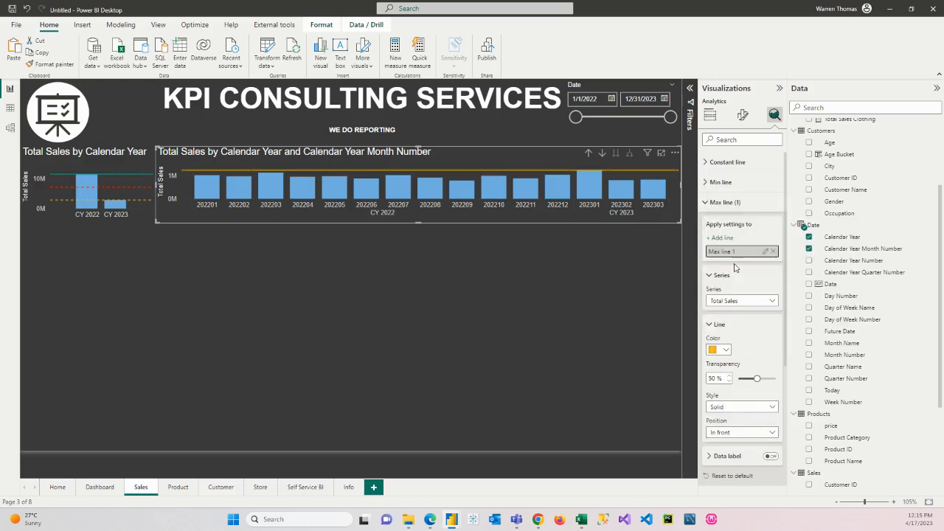
Step: Recolour the wide monthly chart's max line teal
click(720, 185)
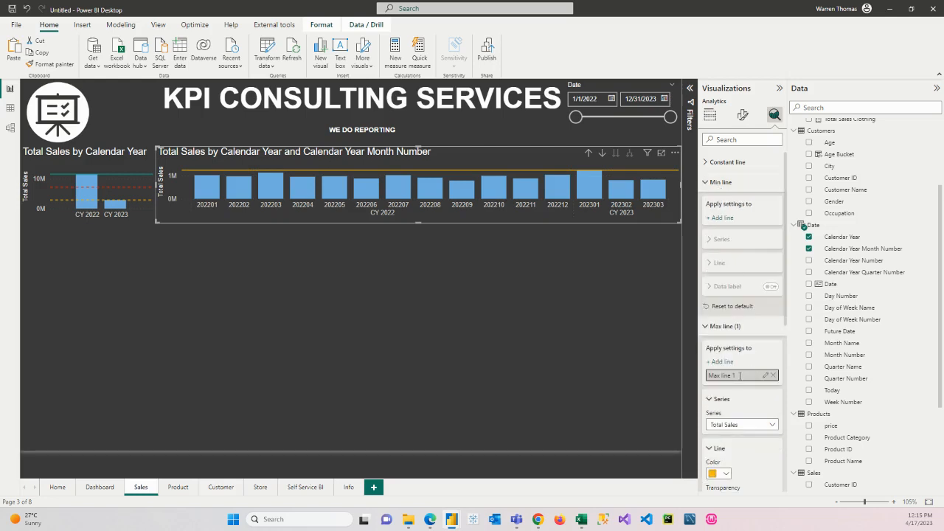
scroll(745, 391, down, 3)
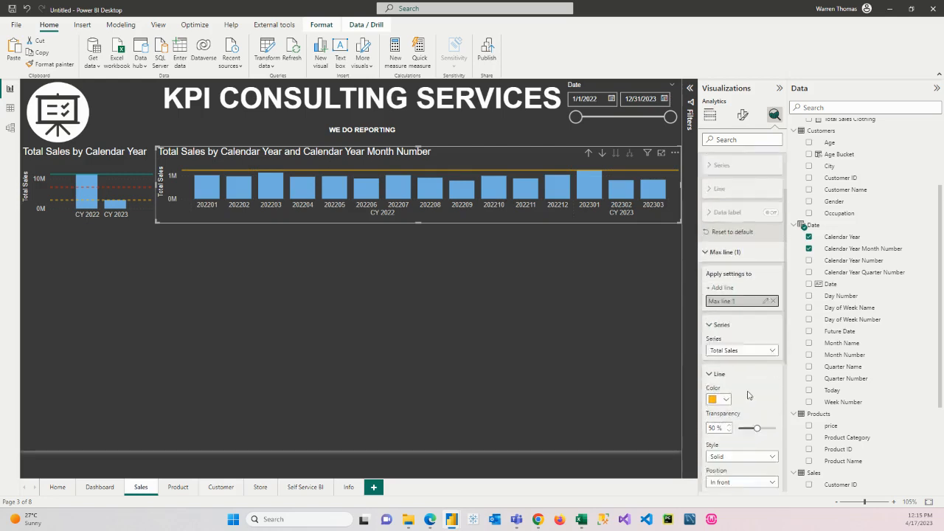
click(720, 372)
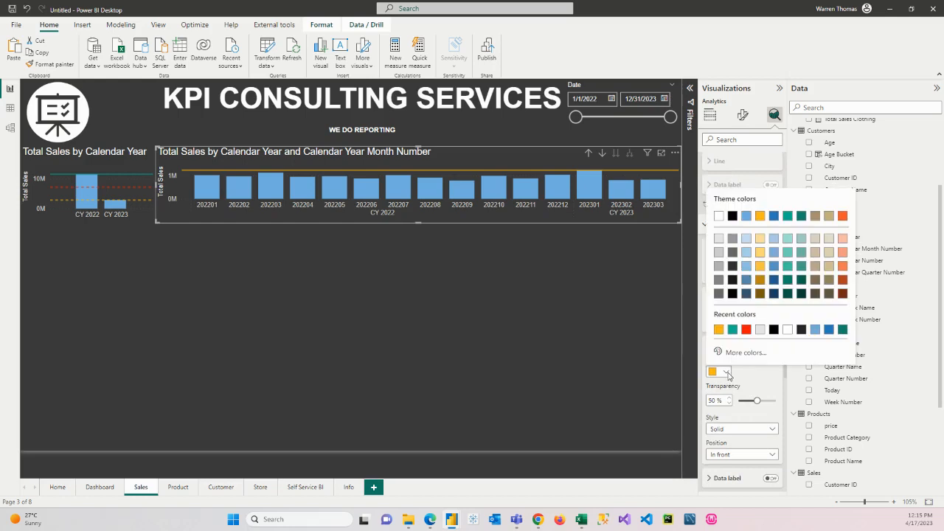
click(732, 330)
Step: Add a min line for Total Sales to the wide monthly chart, coloured orange with the Solid style
scroll(715, 206, up, 2)
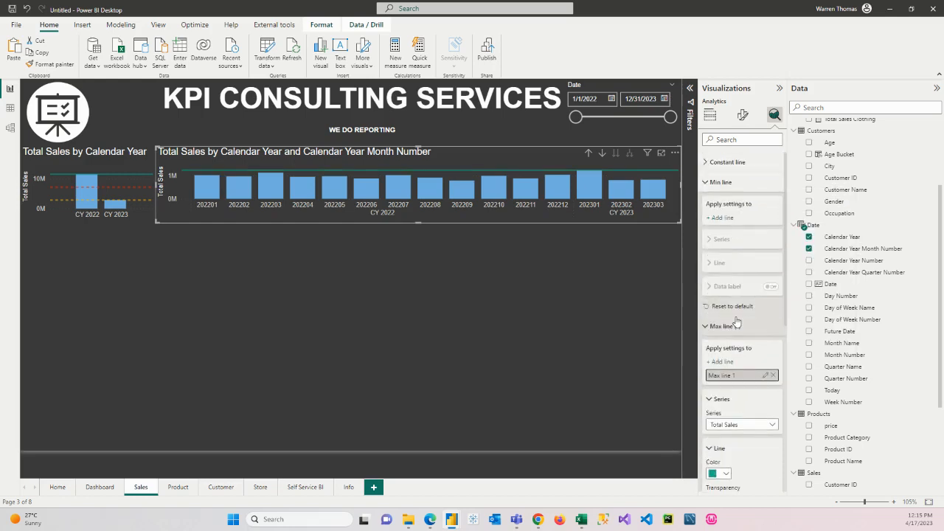
click(712, 218)
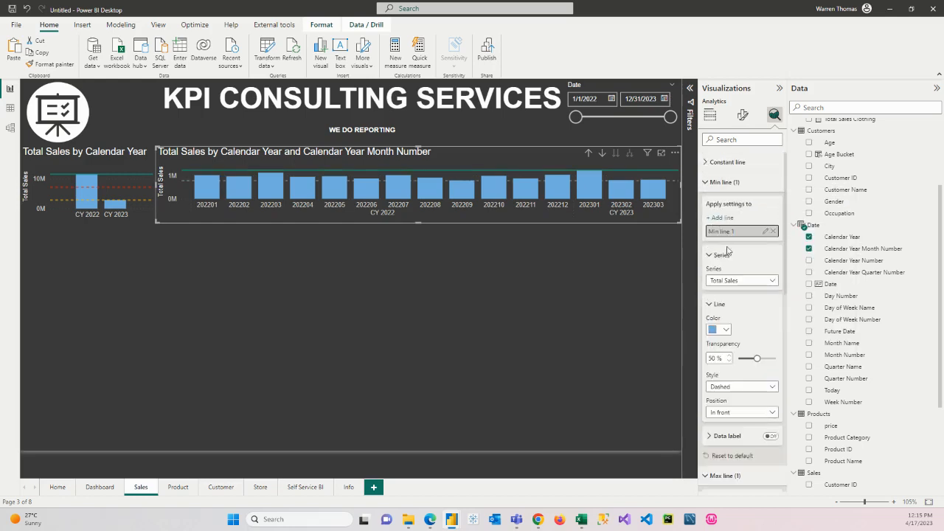
click(725, 332)
click(732, 288)
click(741, 387)
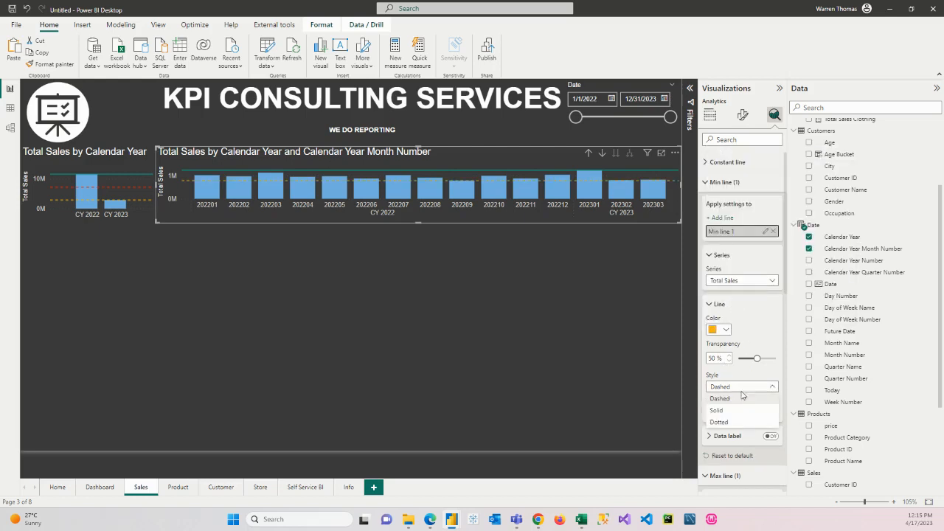
click(738, 410)
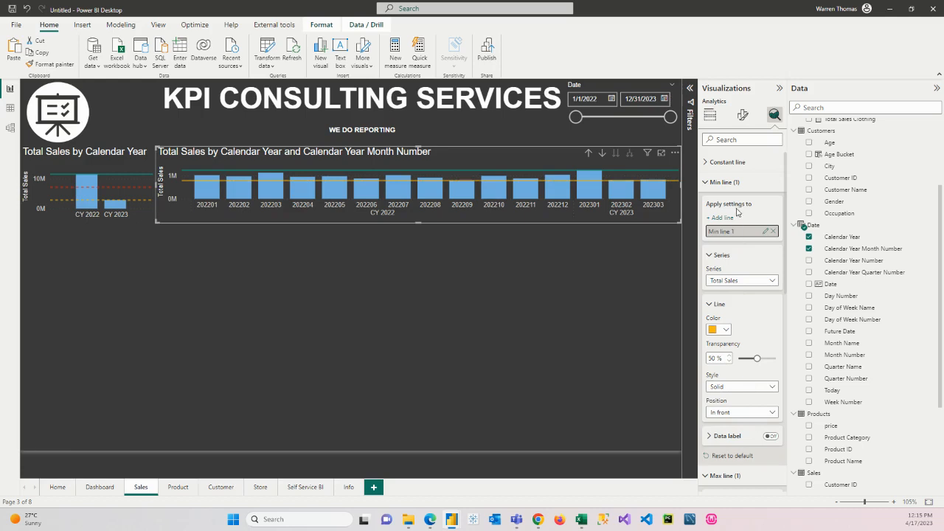
click(709, 182)
Step: Try the wide monthly chart's max line in red with the Dashed style
scroll(729, 253, down, 4)
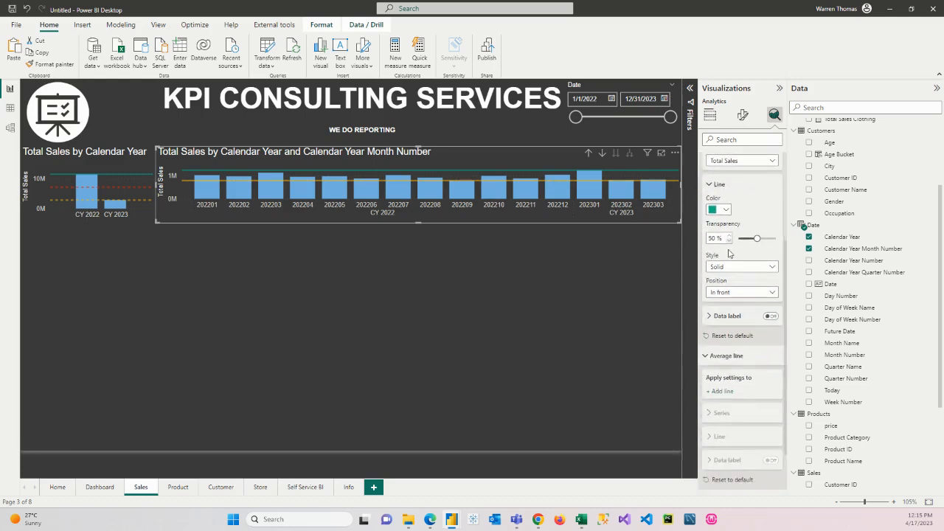
scroll(730, 253, down, 2)
click(708, 303)
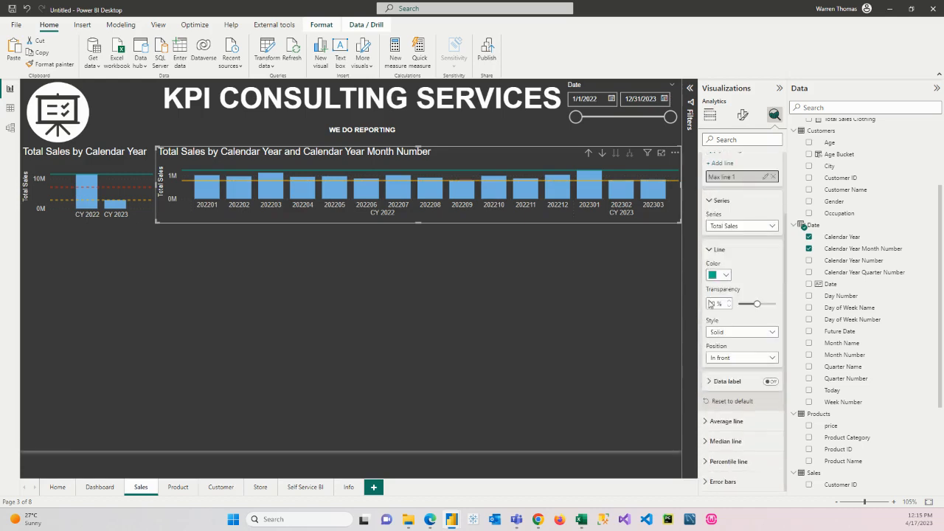
click(727, 275)
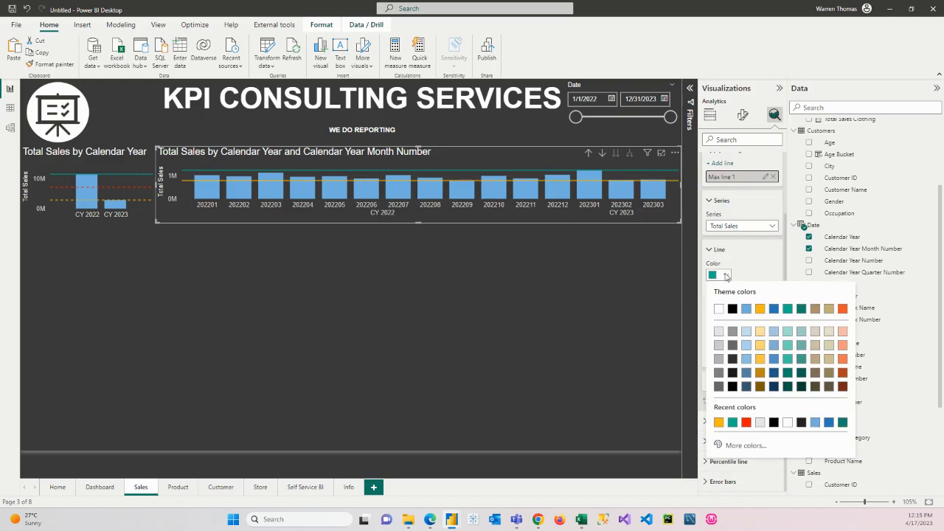
click(746, 423)
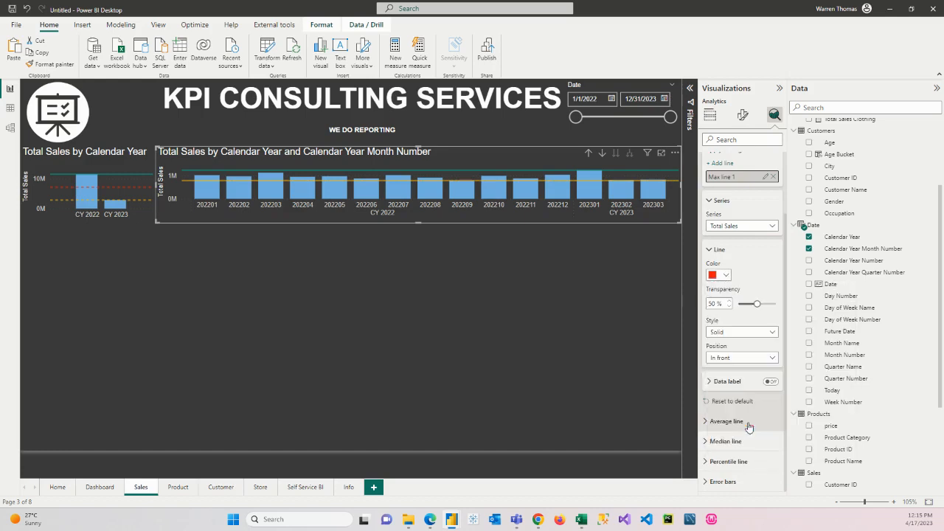
click(744, 336)
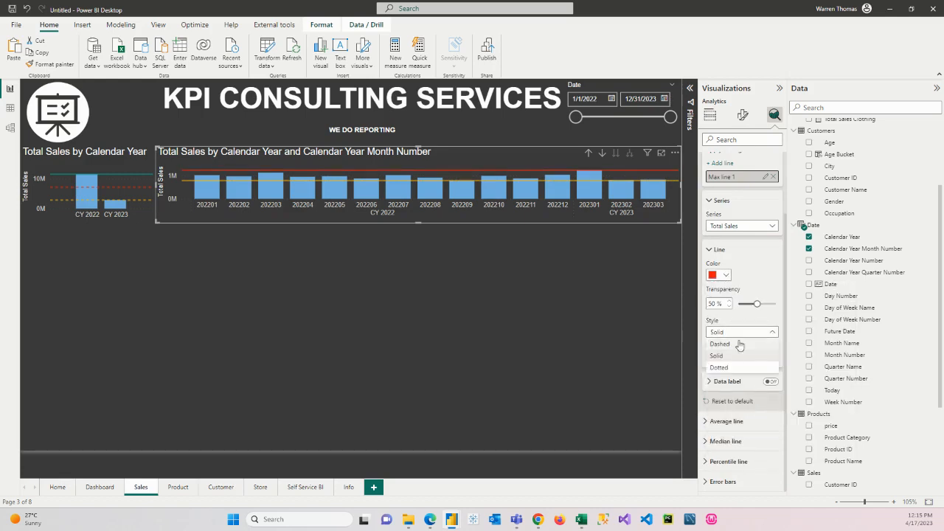
click(735, 353)
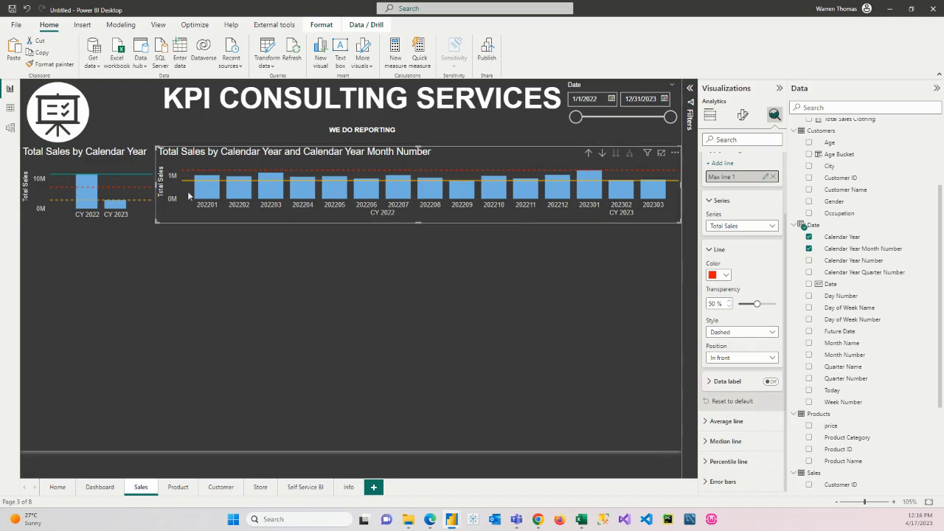
Step: Set the style of the narrow Calendar Year chart's min line to Solid
click(132, 203)
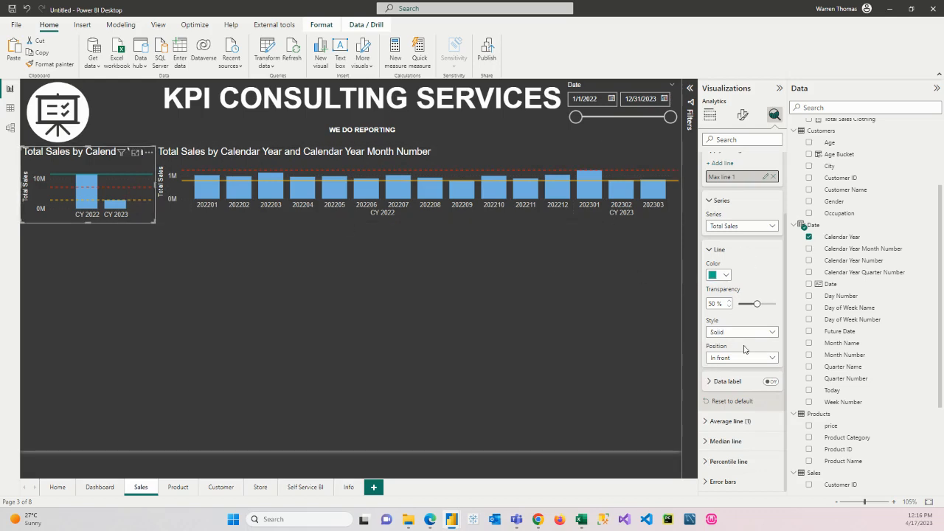
scroll(745, 348, up, 2)
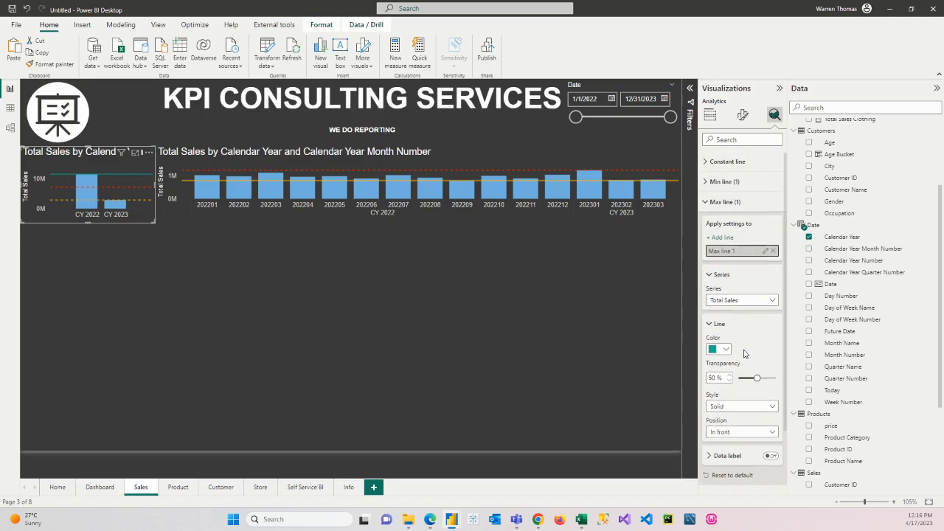
click(706, 182)
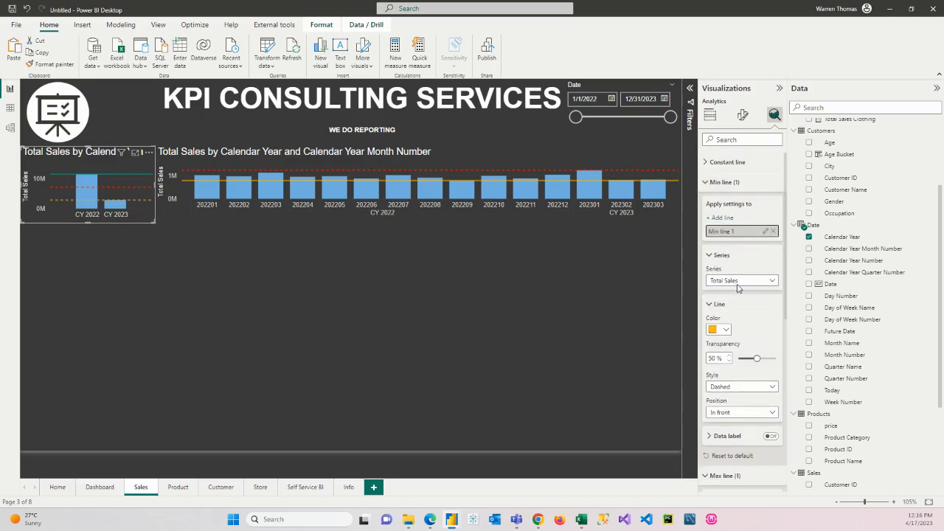
click(742, 387)
click(740, 410)
Step: Set the wide monthly chart's max line to teal with the Solid style
click(451, 151)
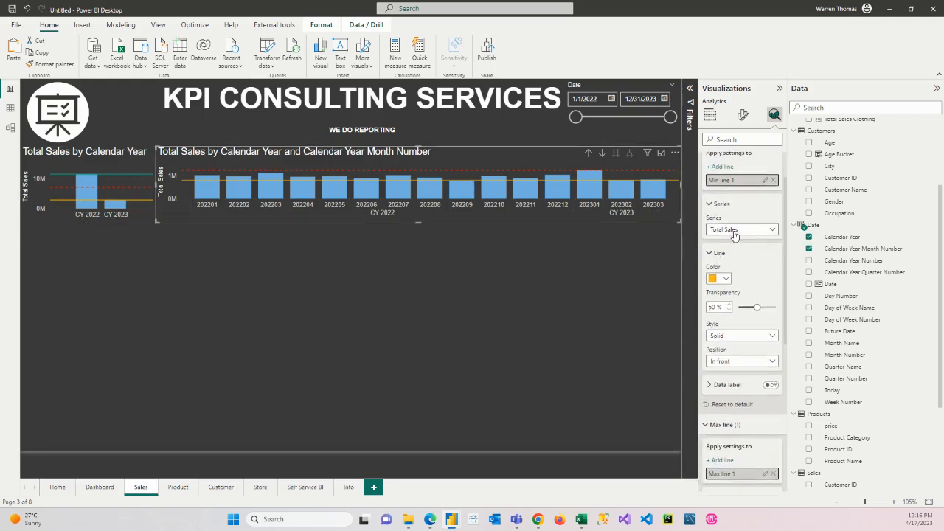
click(706, 184)
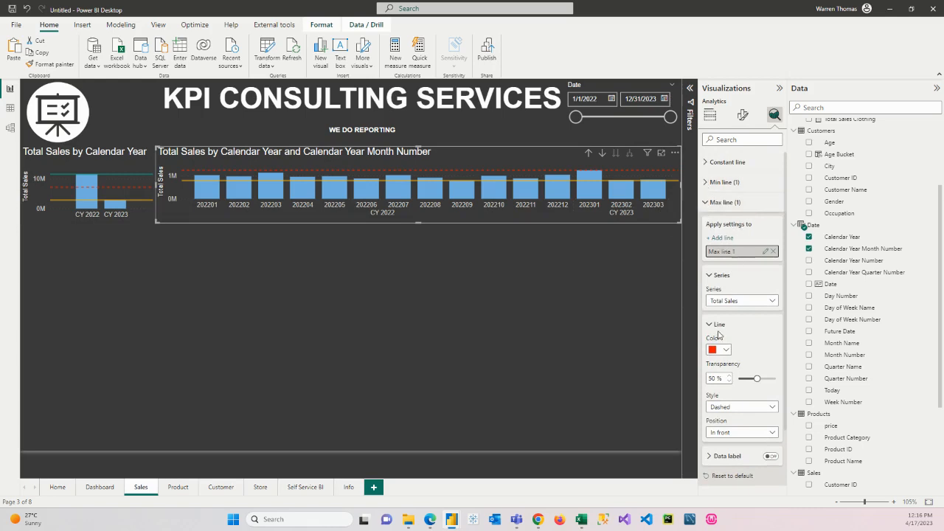
click(704, 203)
click(704, 203)
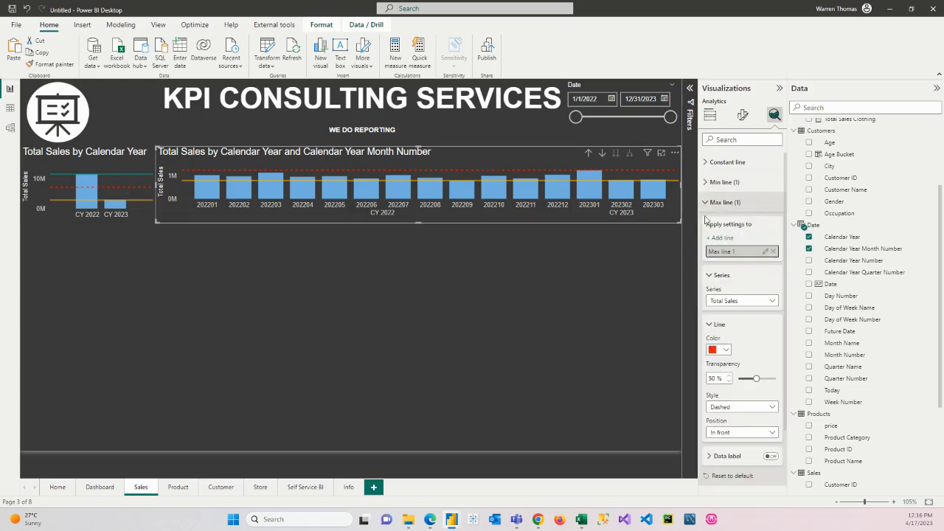
click(726, 351)
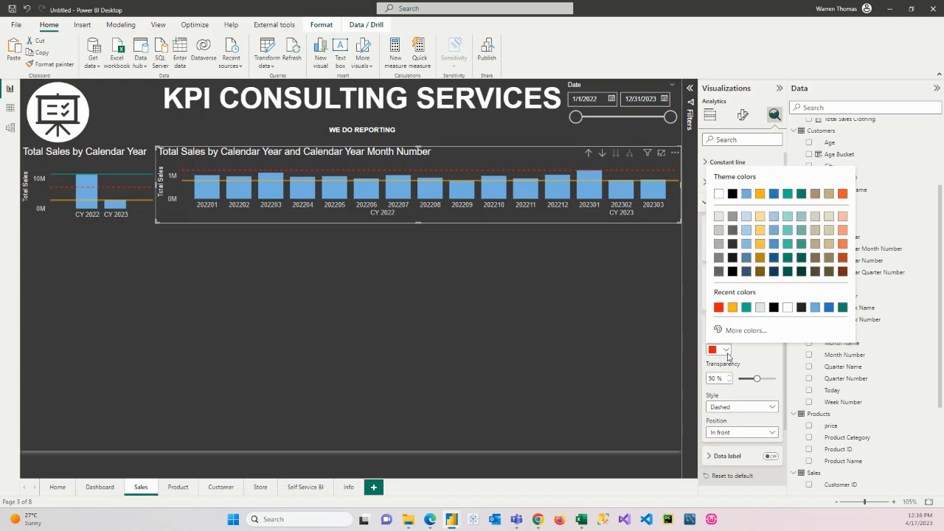
click(746, 307)
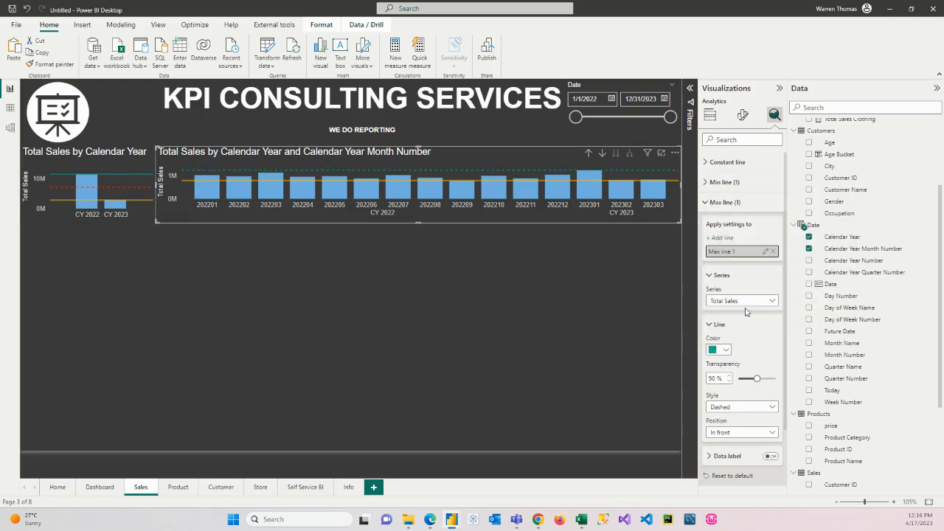
click(743, 404)
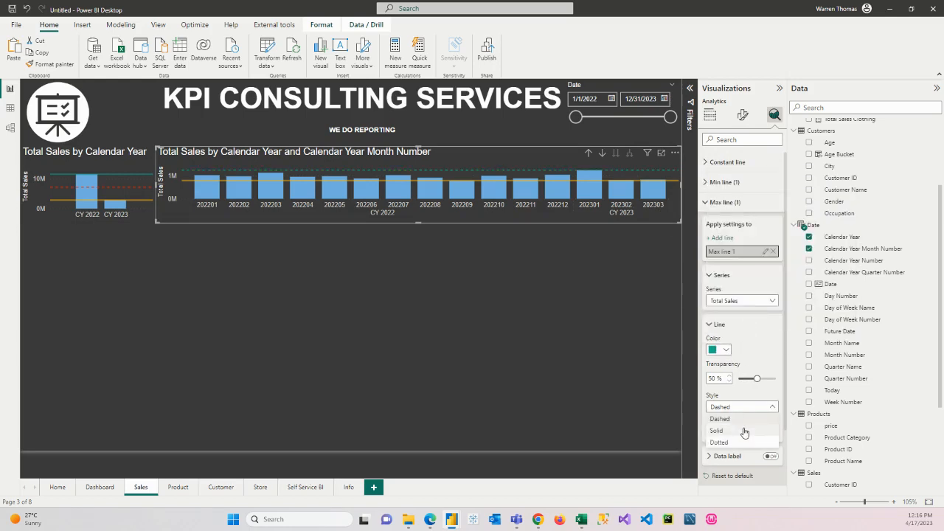
click(734, 424)
click(706, 202)
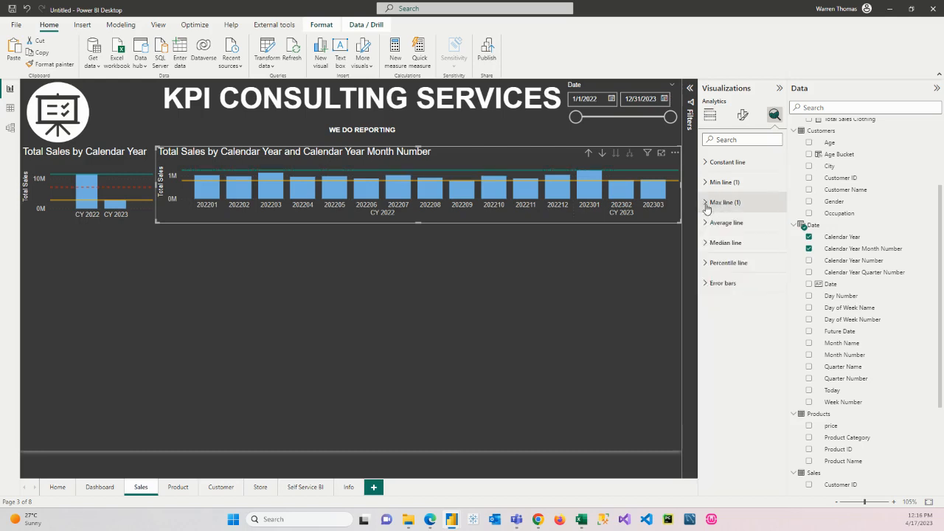
Step: Add an average line for Total Sales to the wide monthly chart and colour it red
click(708, 222)
click(722, 258)
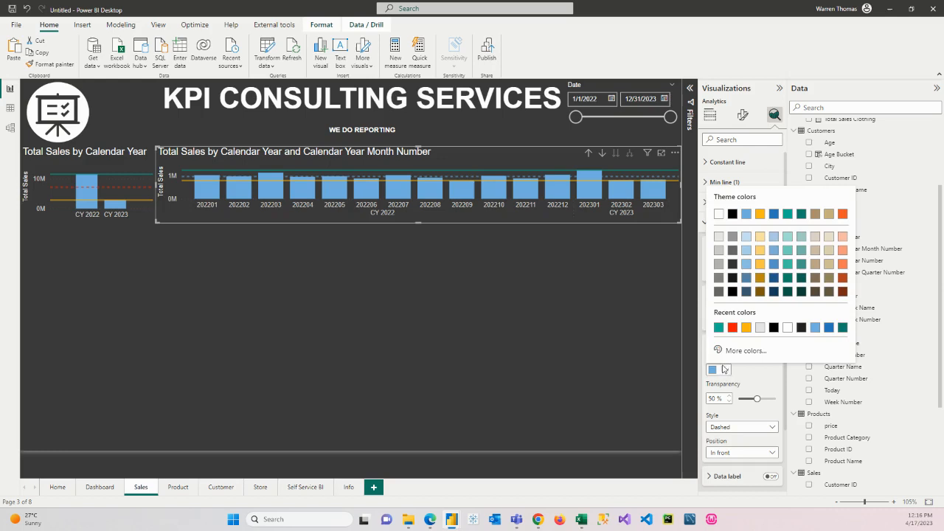
click(732, 328)
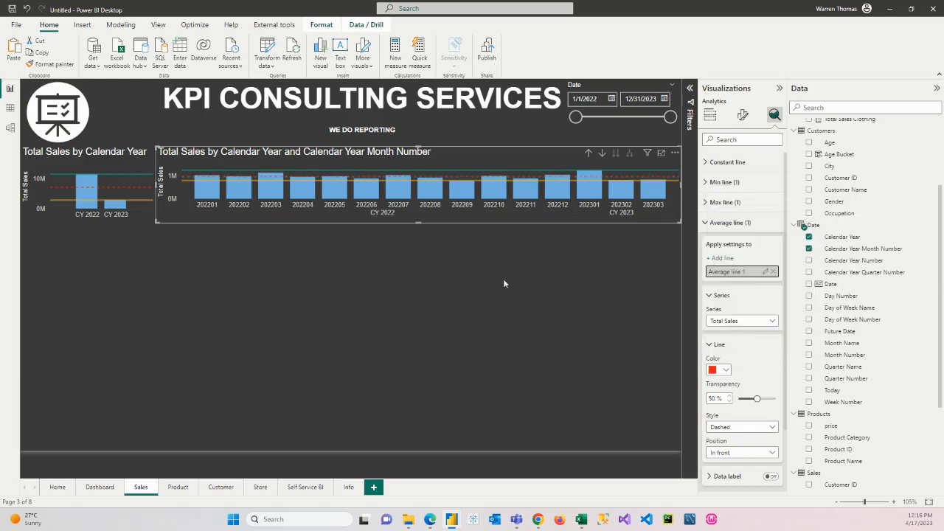
click(394, 281)
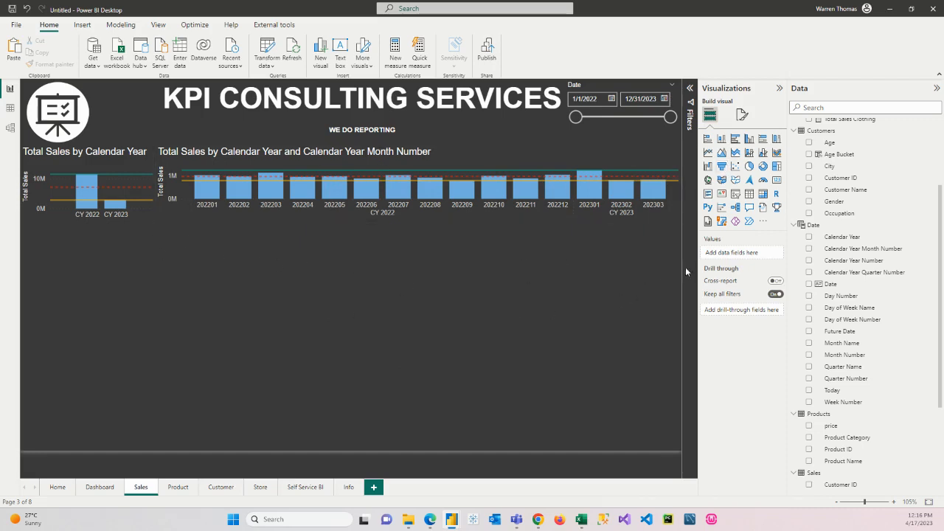
Step: Insert a table visual on the Sales page and size it to fill the full-width area below the two column charts
click(749, 194)
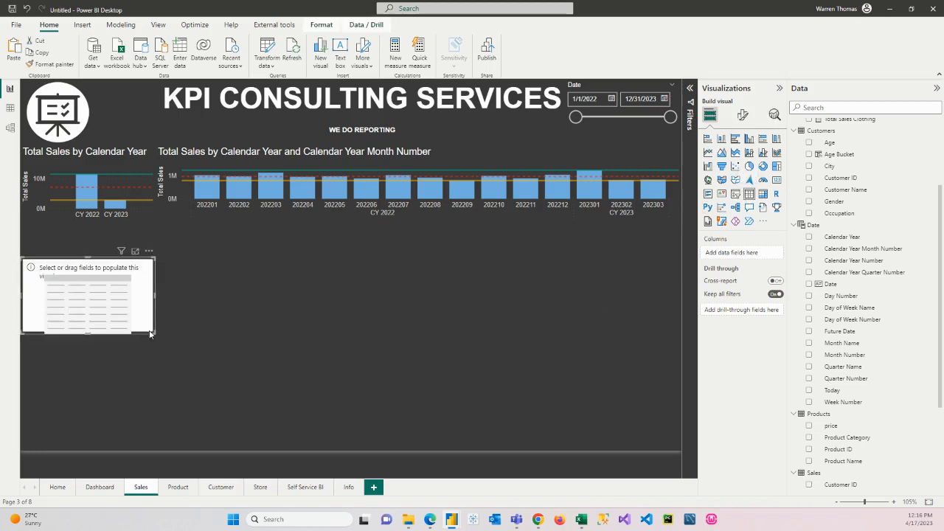
drag(154, 333, 679, 448)
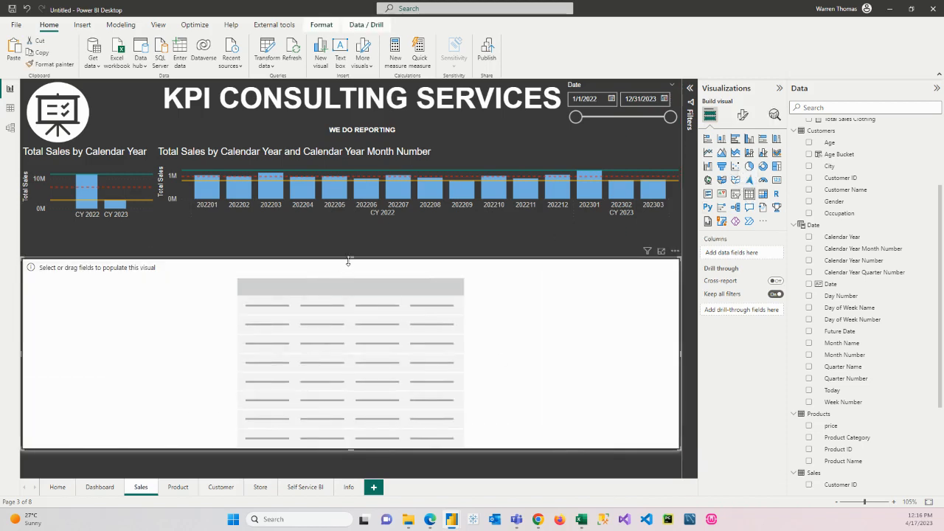
drag(348, 261, 357, 231)
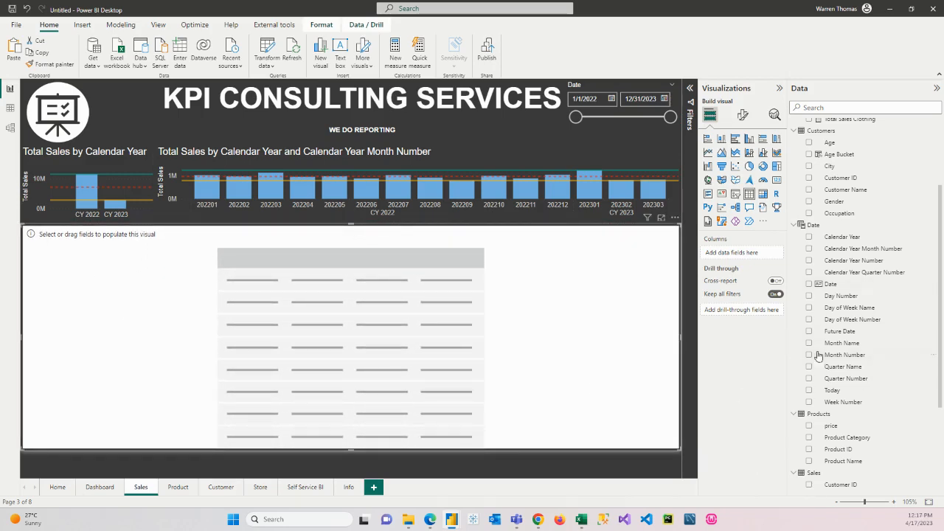
Step: Add Calendar Year, Calendar Year Month Number and Quarter Number from the Date table as columns of the new table
click(809, 238)
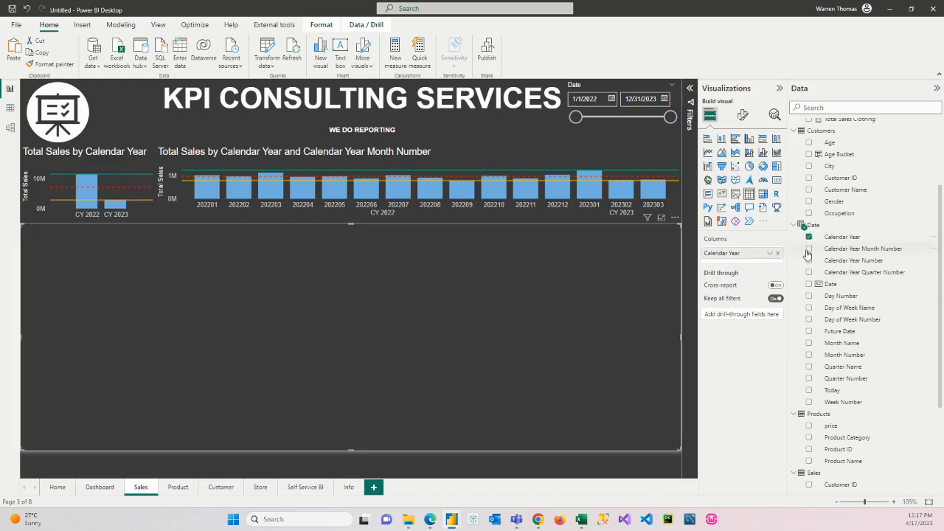
click(809, 250)
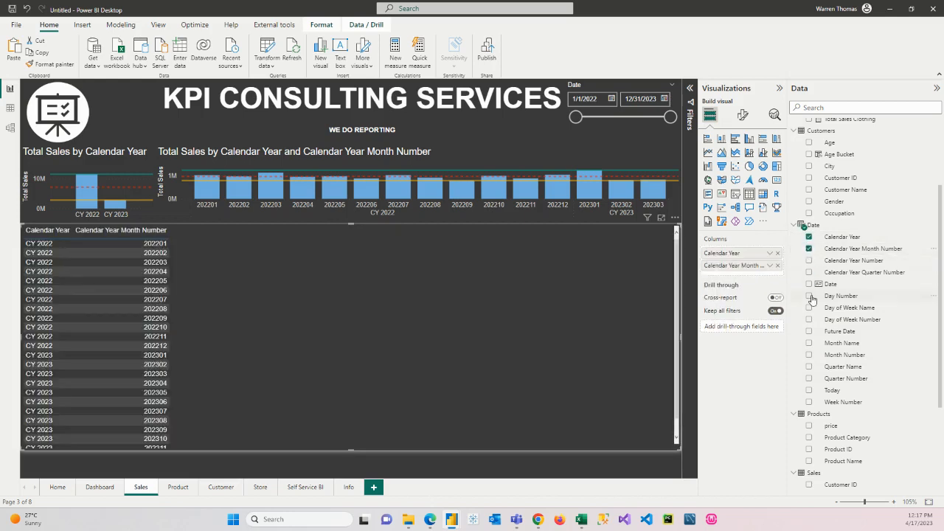
click(809, 379)
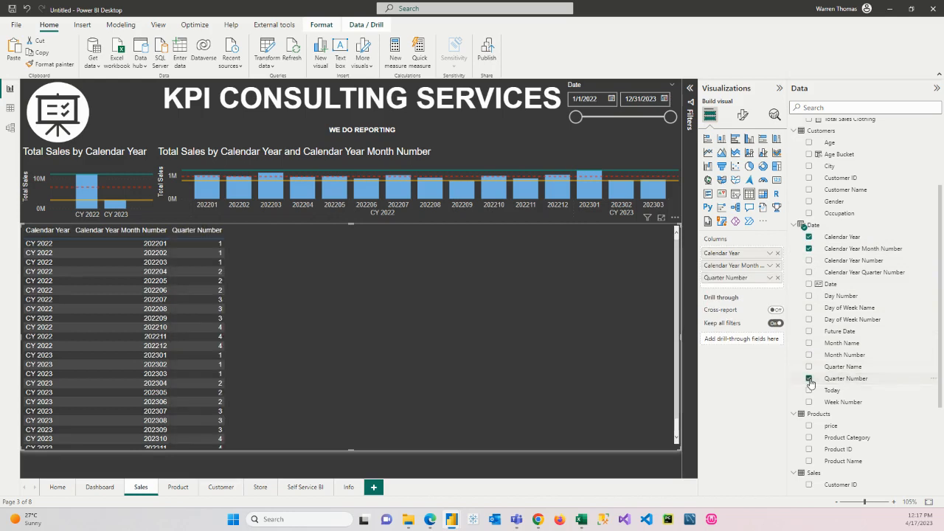
Step: Add the measures Total Qty, Total Sales, Number of Transactions, Distinct Number of Customers that Purchased and Average Spend per Transaction to the table
scroll(810, 382, down, 4)
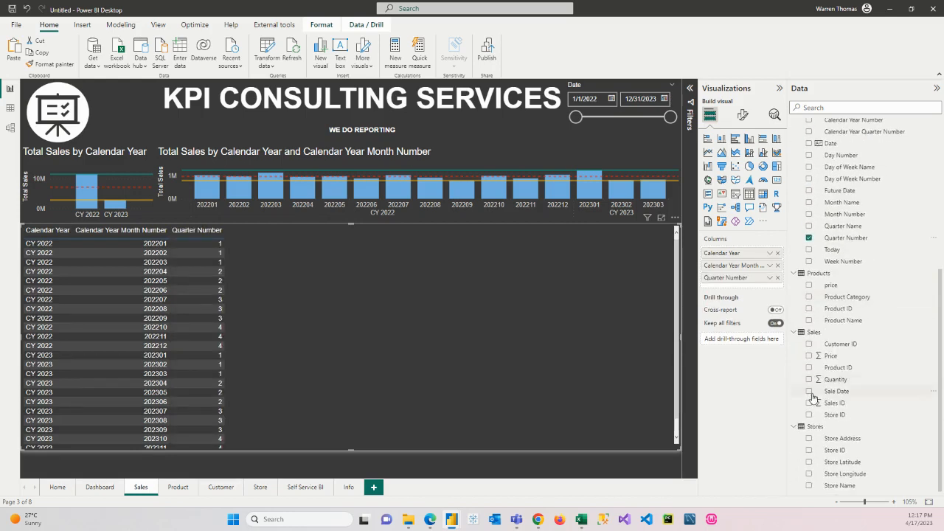
scroll(838, 253, up, 7)
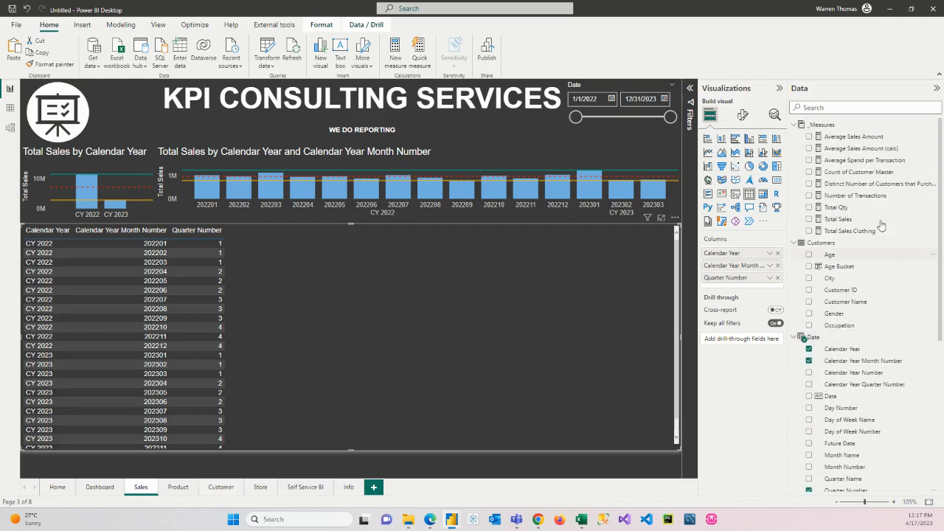
click(808, 208)
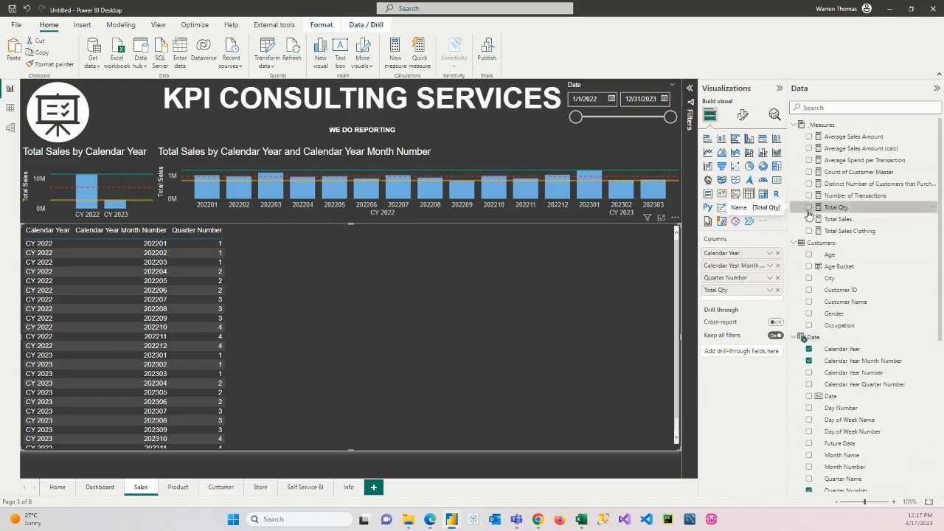
click(809, 220)
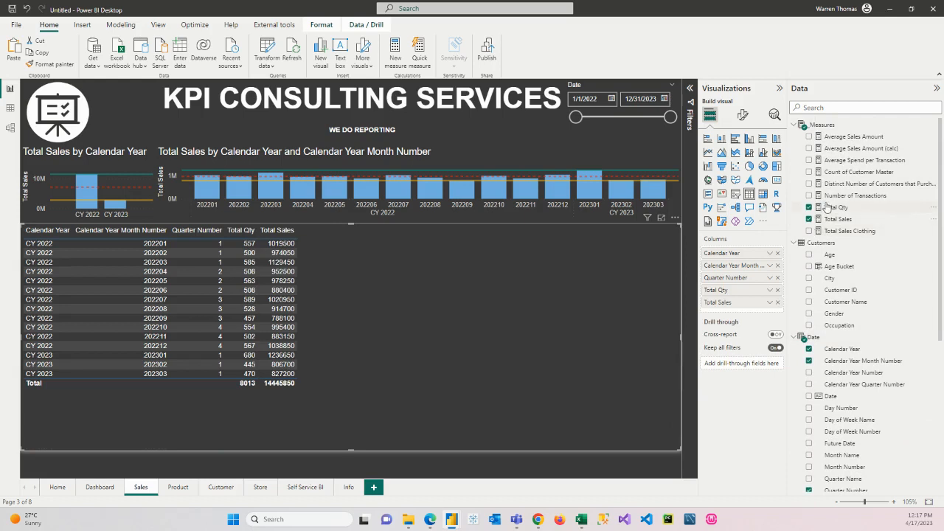
click(809, 196)
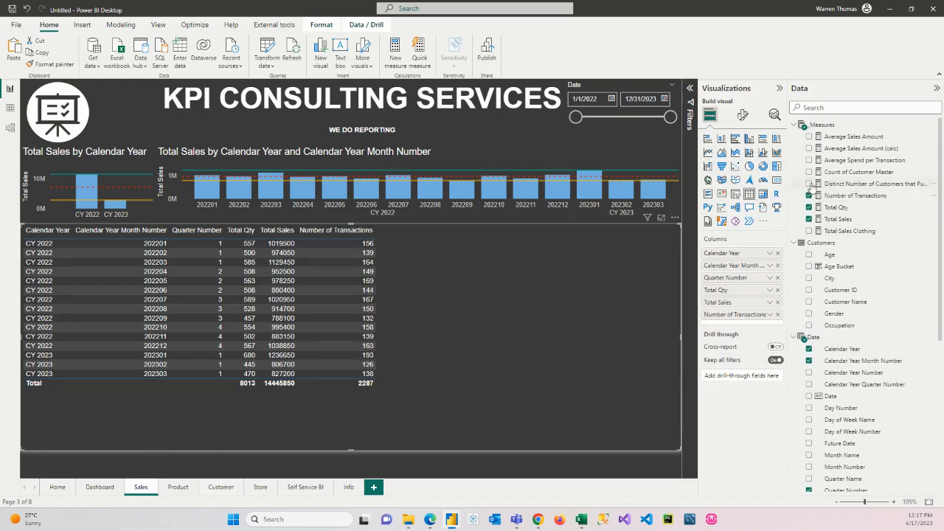
click(809, 183)
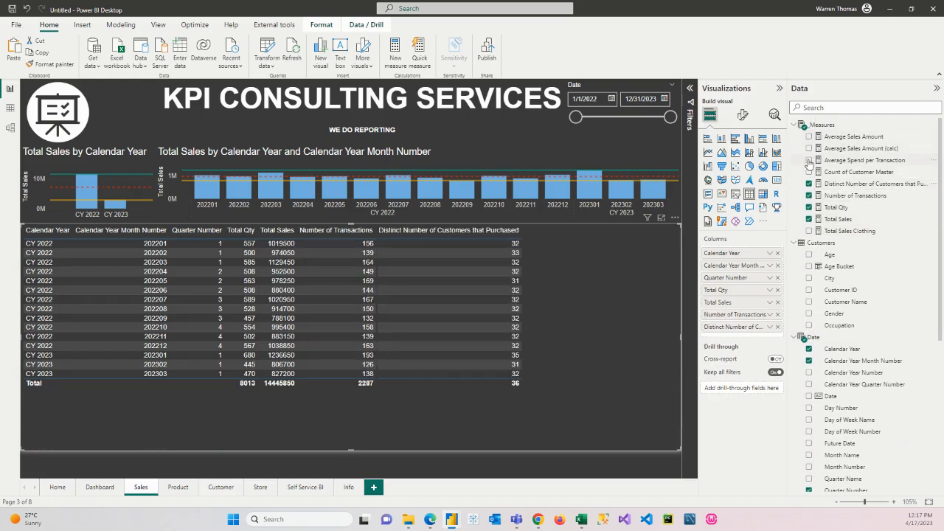
click(809, 160)
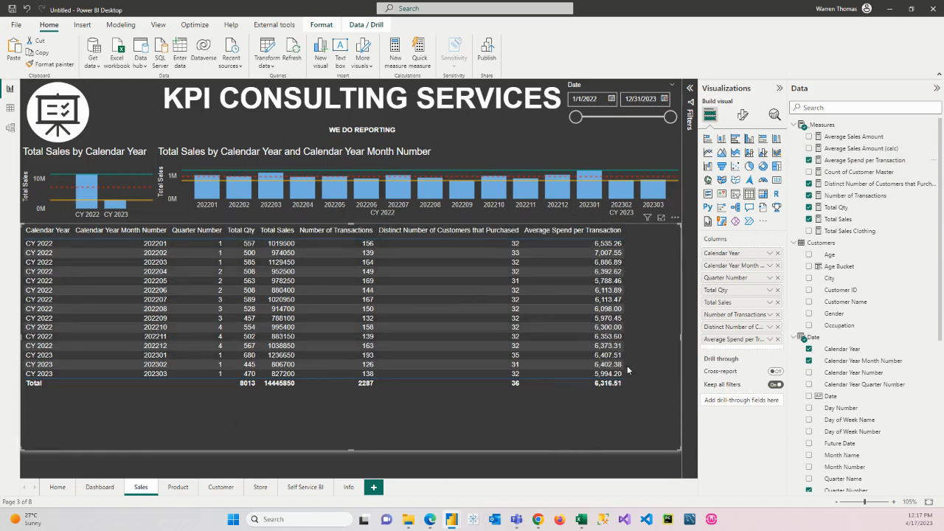
Step: On the Product page, add a small clustered bar chart of Total Qty by Product Category just below the logo
click(177, 489)
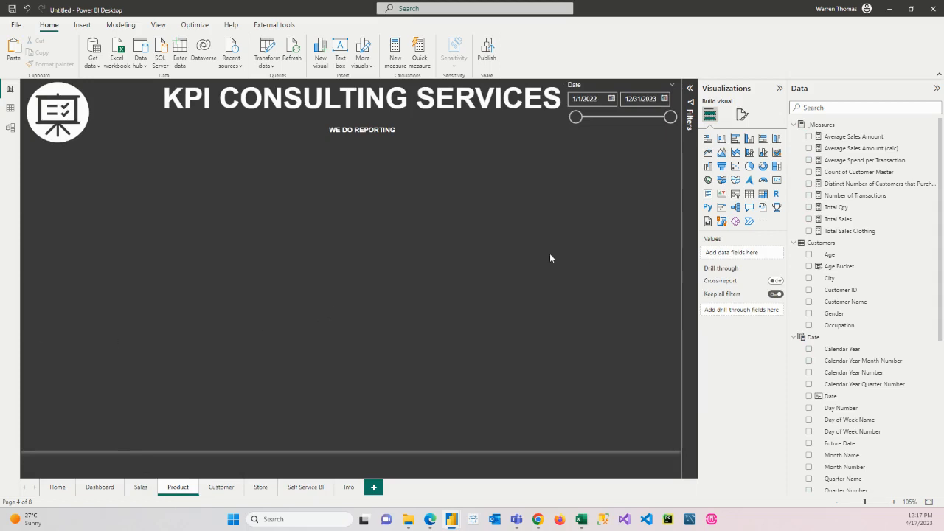
click(735, 140)
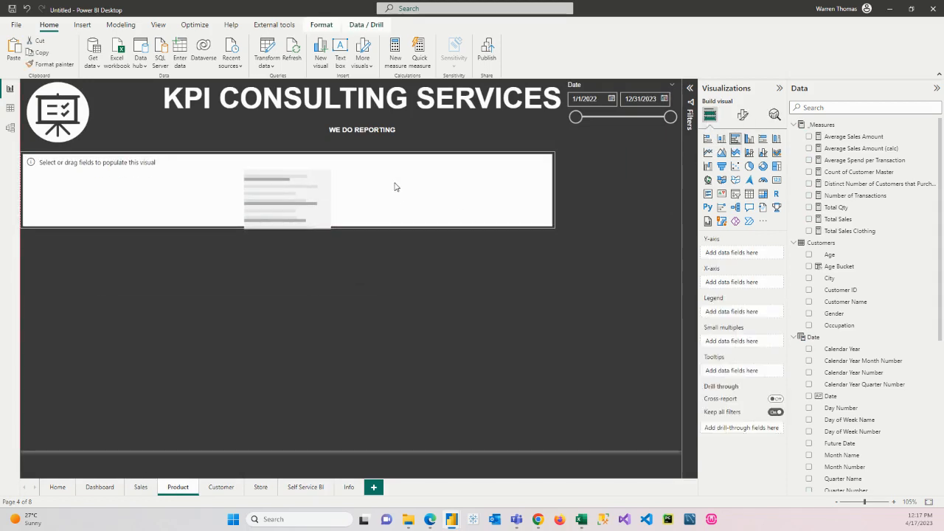
drag(554, 221, 205, 207)
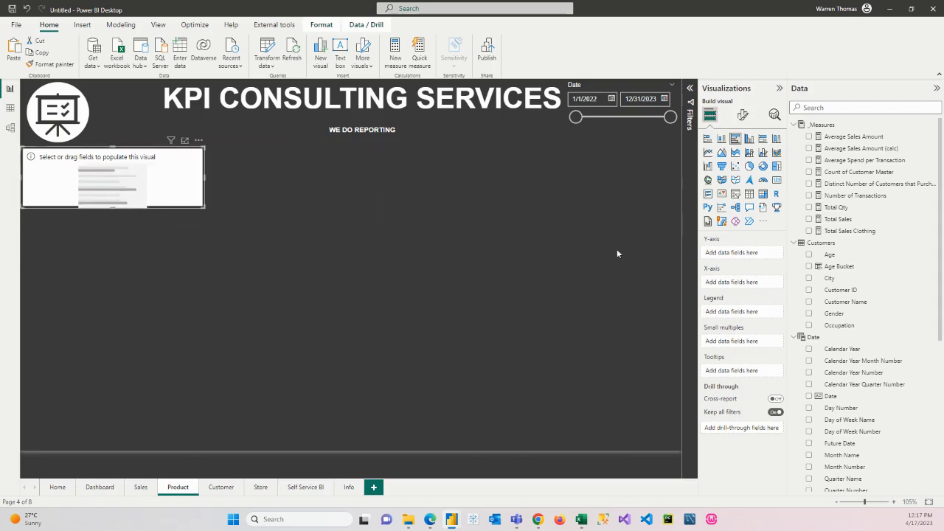
click(809, 207)
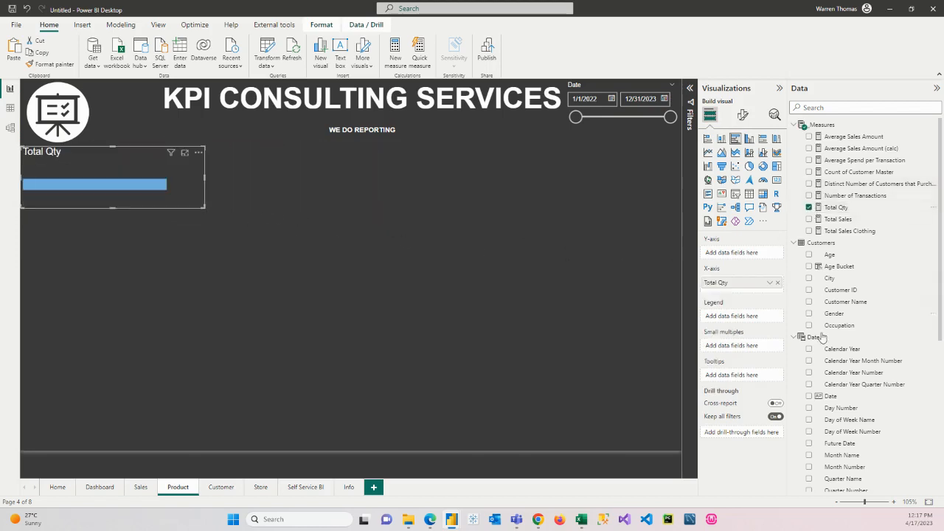
scroll(823, 345, down, 5)
scroll(823, 345, down, 1)
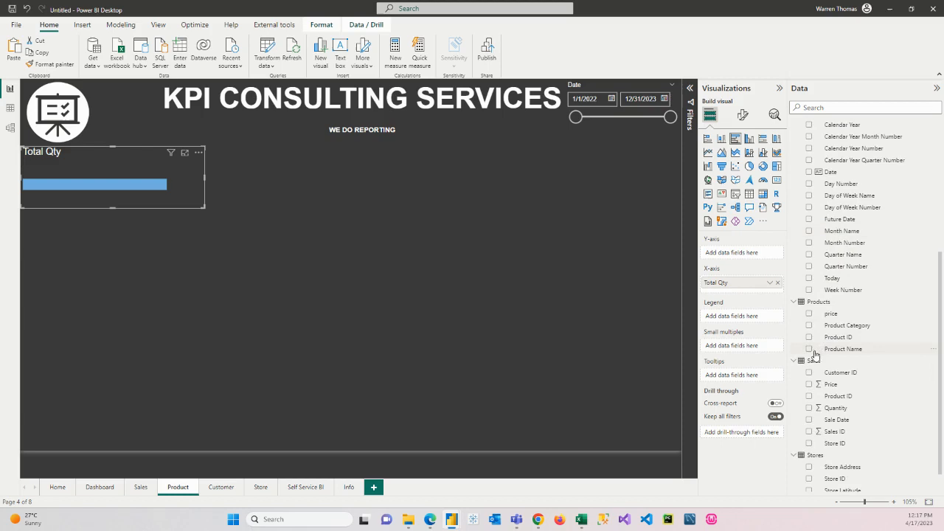
click(809, 326)
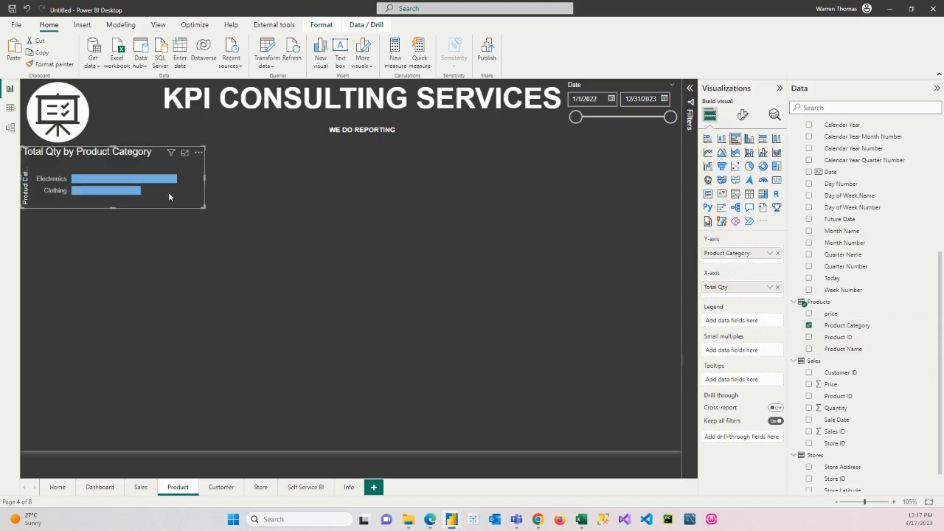
Step: Duplicate the Total Qty bar chart directly below the original and replace its measure with Total Sales
key(ctrl+c)
key(ctrl+v)
drag(167, 206, 154, 252)
scroll(862, 212, up, 5)
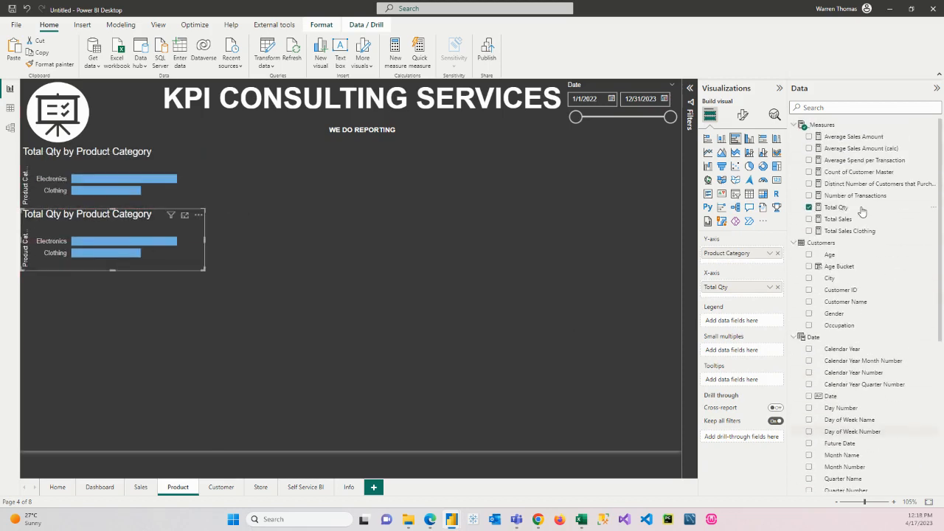
drag(836, 219, 764, 299)
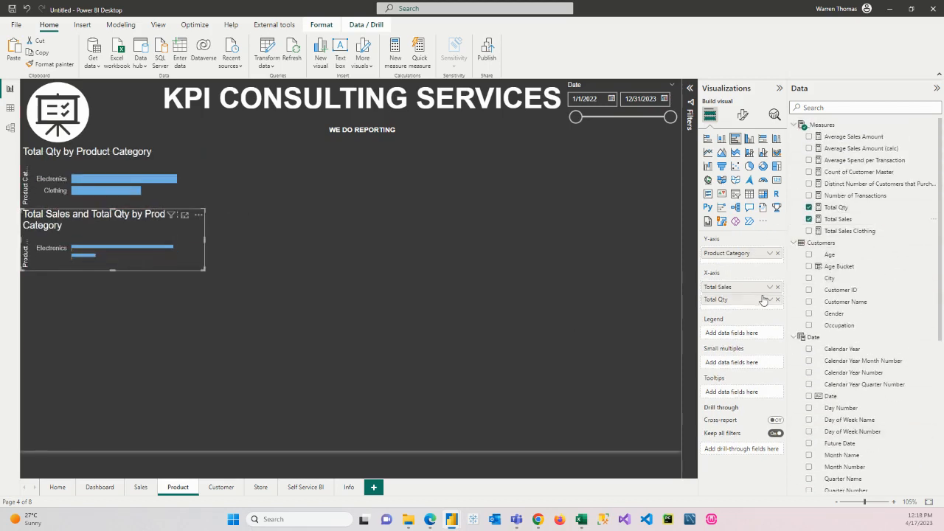
click(777, 300)
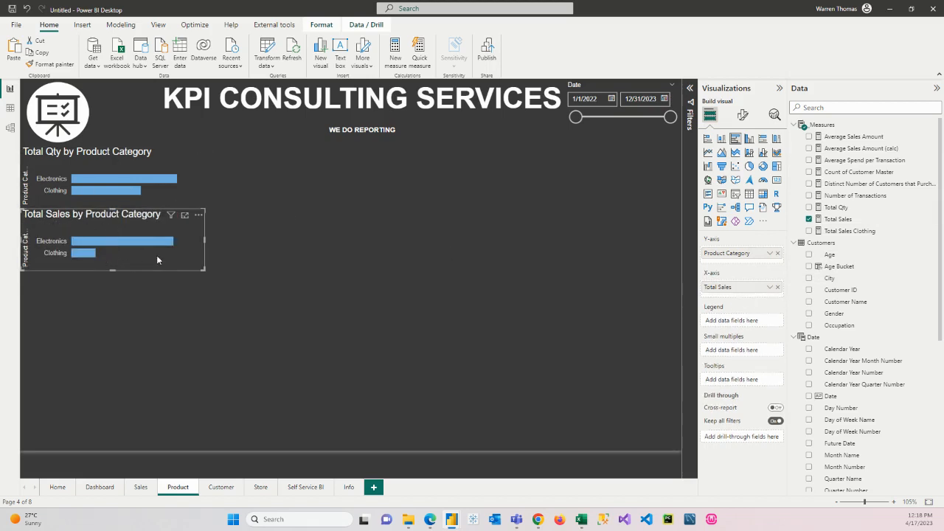
Step: Place a copy showing Average Spend per Transaction by Product Category at the foot of the page, and make it taller and narrower
drag(157, 255, 137, 332)
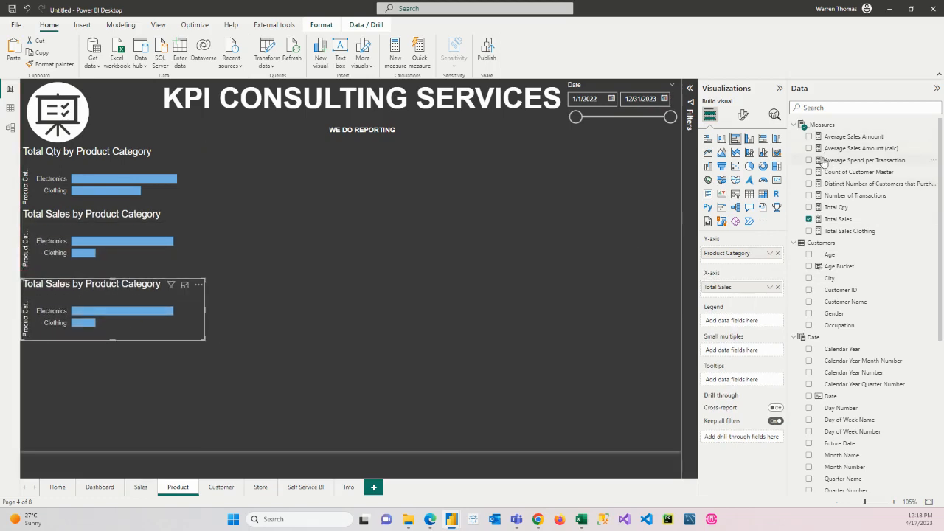
drag(827, 160, 131, 337)
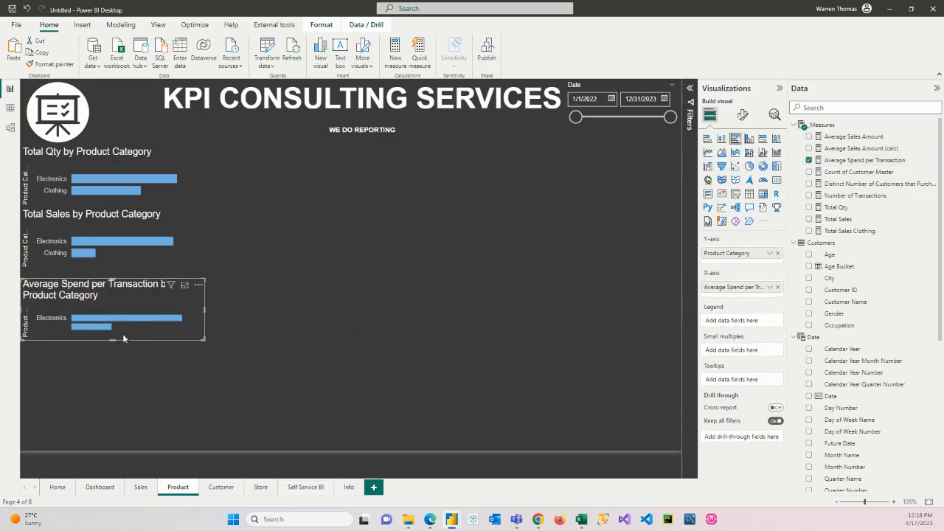
drag(112, 340, 112, 352)
drag(113, 296, 110, 380)
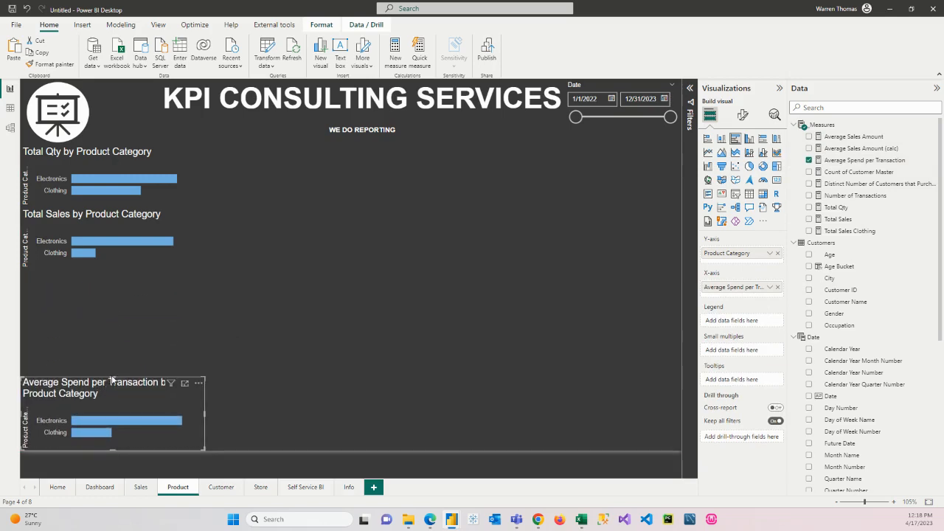
drag(112, 376, 113, 341)
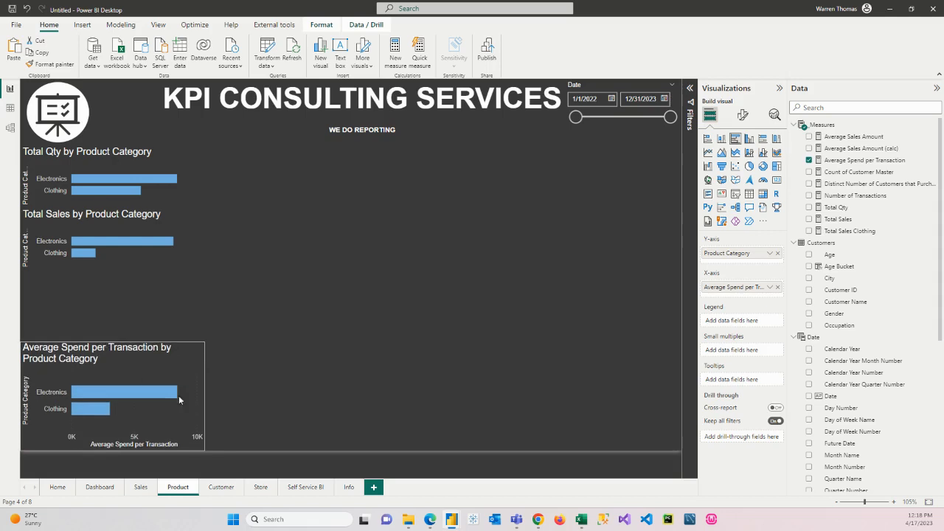
drag(197, 396, 163, 397)
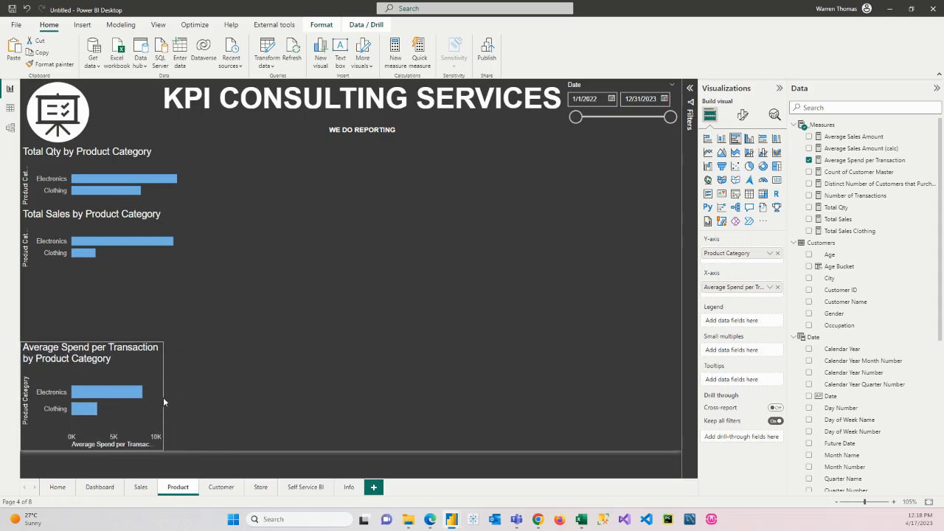
Step: Make the Total Sales by Product Category chart taller and narrower, and move it down to just above the Average Spend chart
click(105, 265)
drag(111, 272, 112, 322)
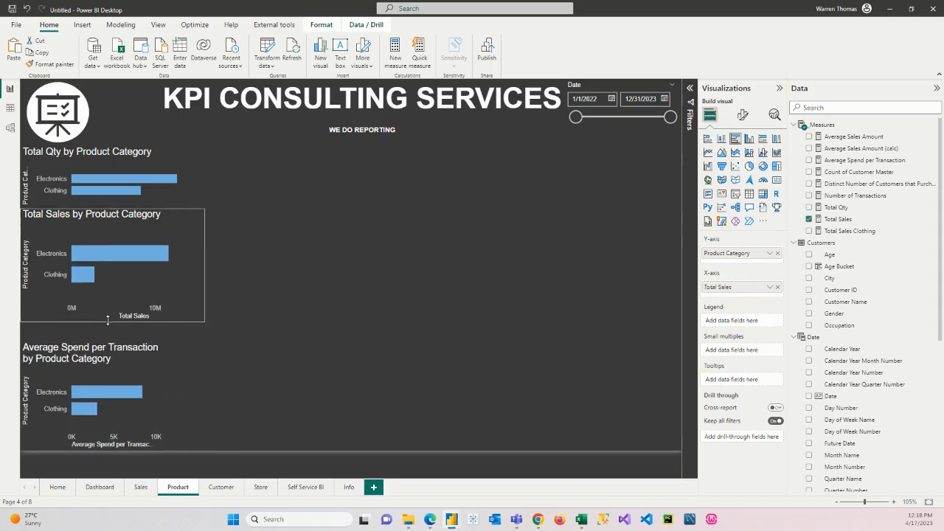
drag(204, 264, 180, 264)
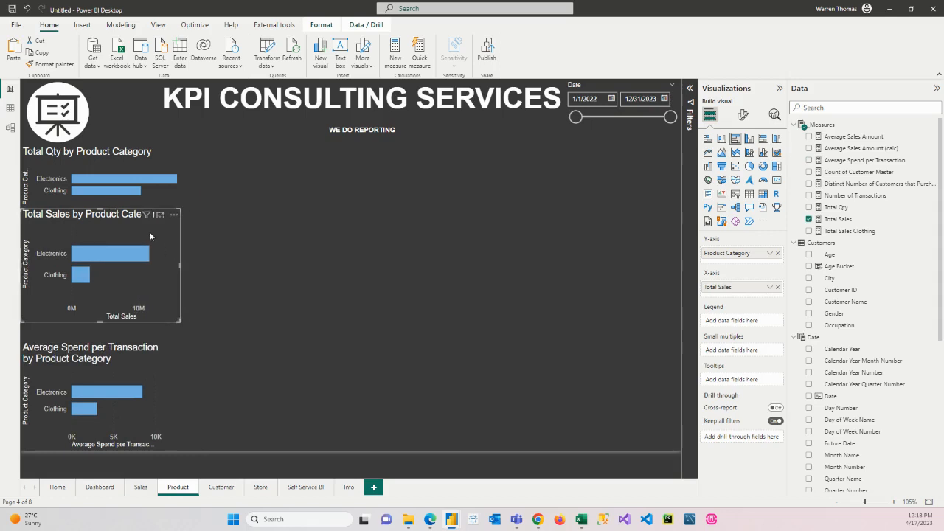
drag(149, 232, 140, 250)
Step: Extend the Total Qty by Product Category chart down to the Total Sales chart and narrow it to about the same width
click(106, 201)
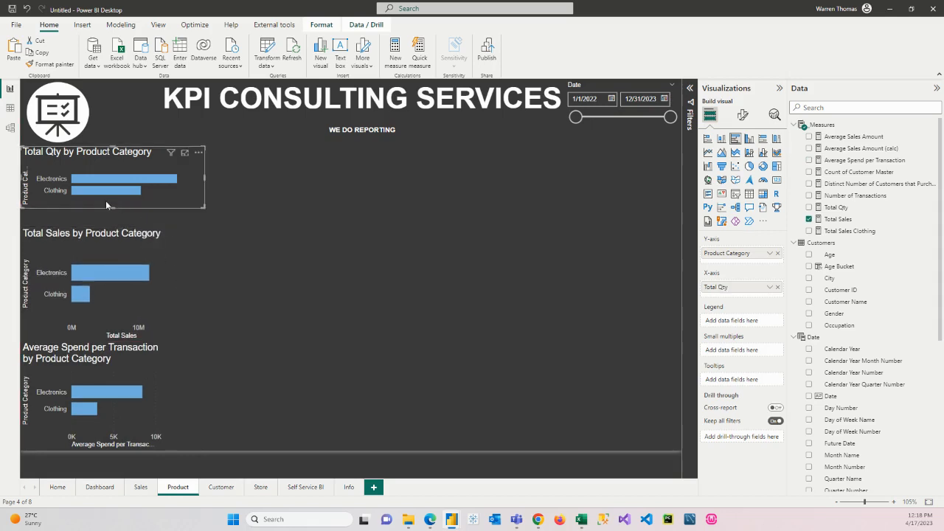
drag(109, 210, 110, 226)
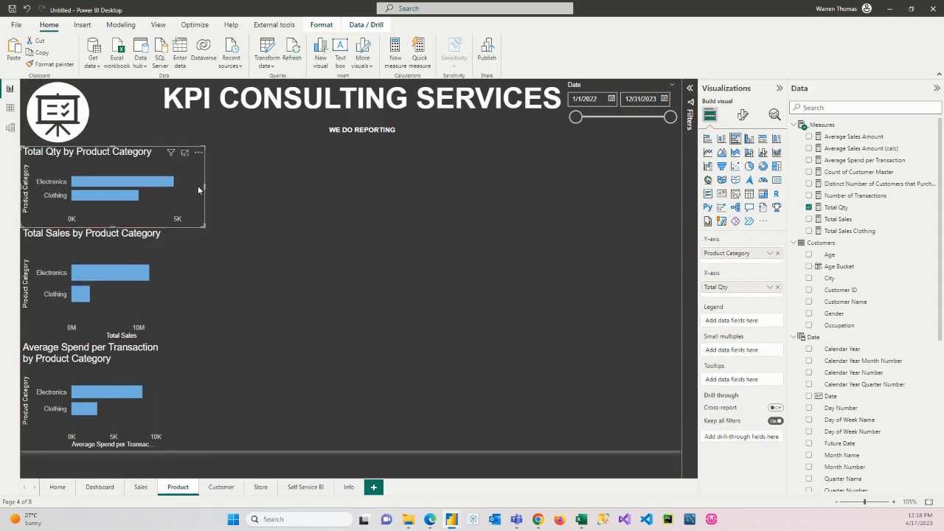
drag(204, 185, 176, 187)
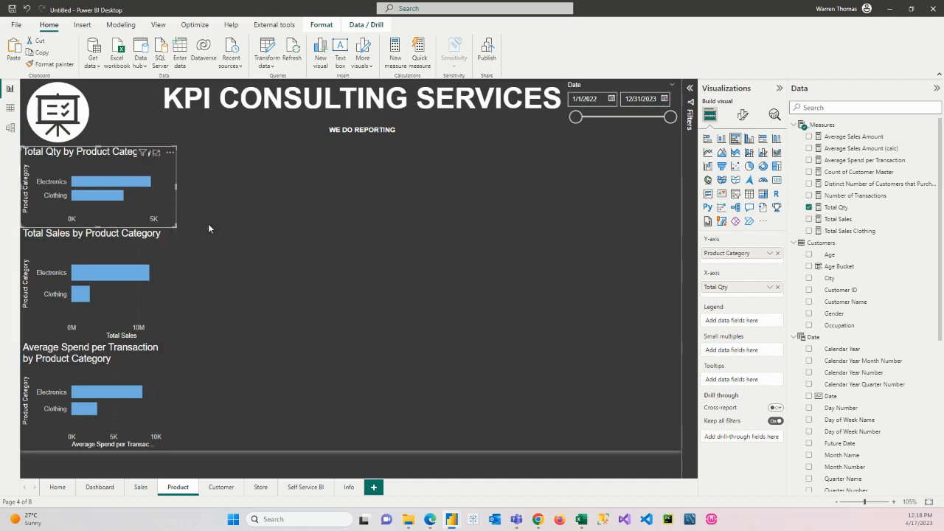
Step: Insert an empty clustered bar chart beside the Total Qty by Product Category chart, just below the header, and narrow it
click(278, 277)
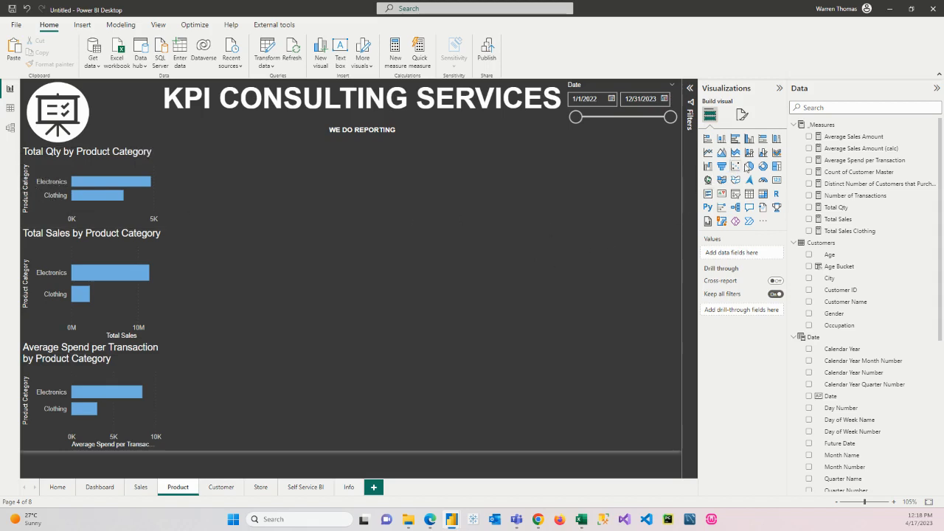
click(735, 139)
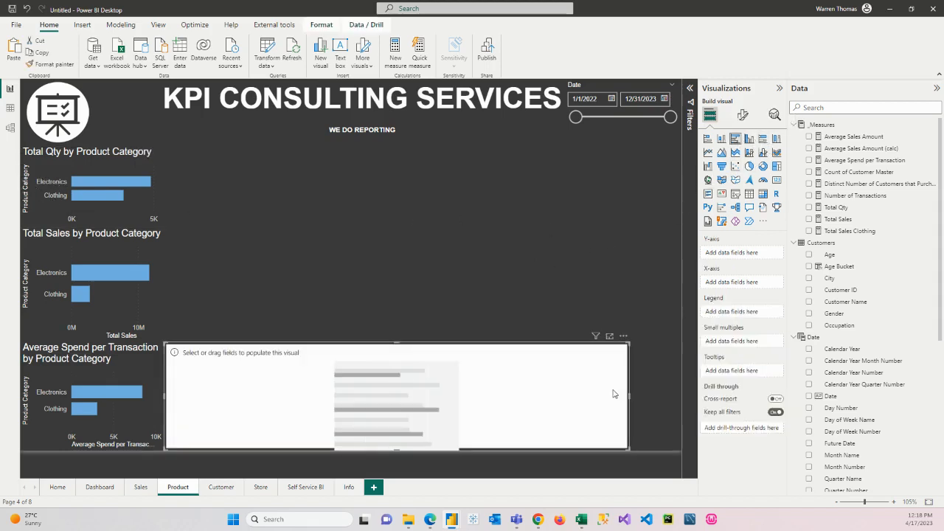
drag(498, 418, 496, 219)
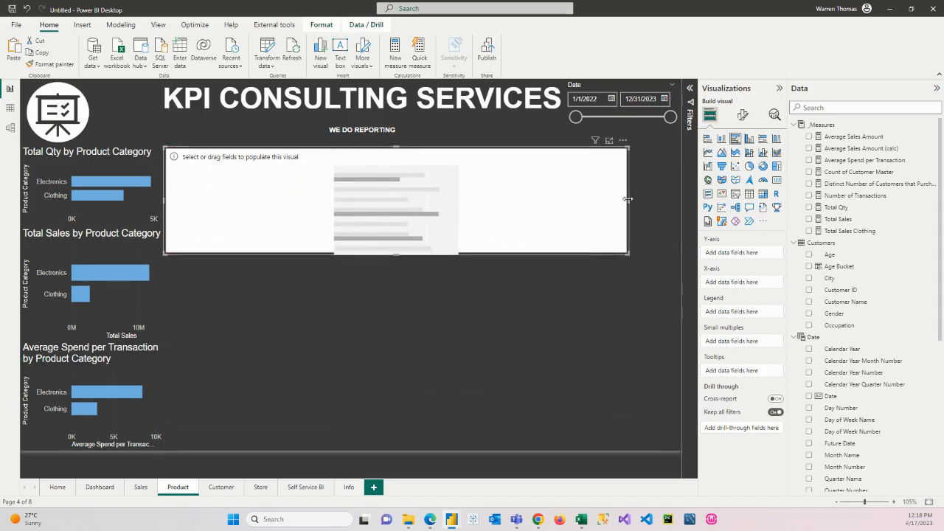
drag(628, 198, 481, 205)
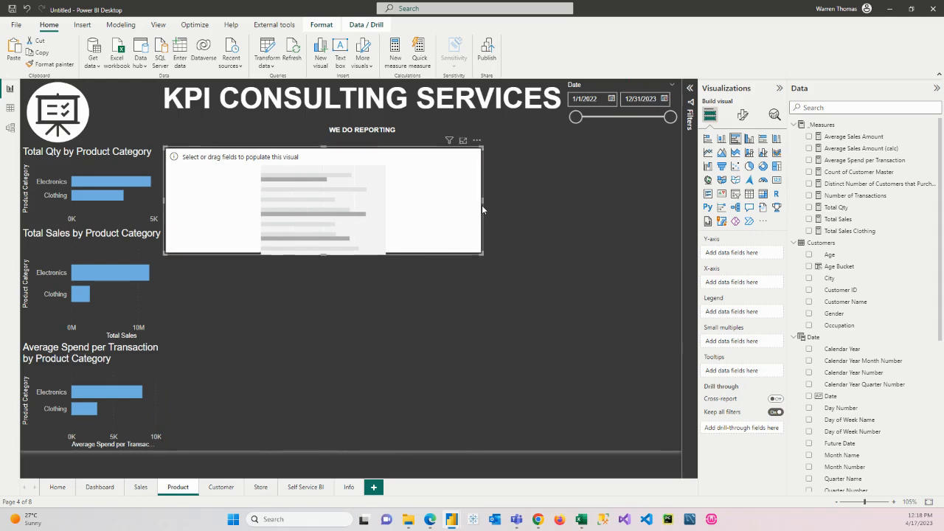
Step: Plot Total Qty by Product Name in the empty bar chart, and make the chart narrower and taller
scroll(844, 453, down, 5)
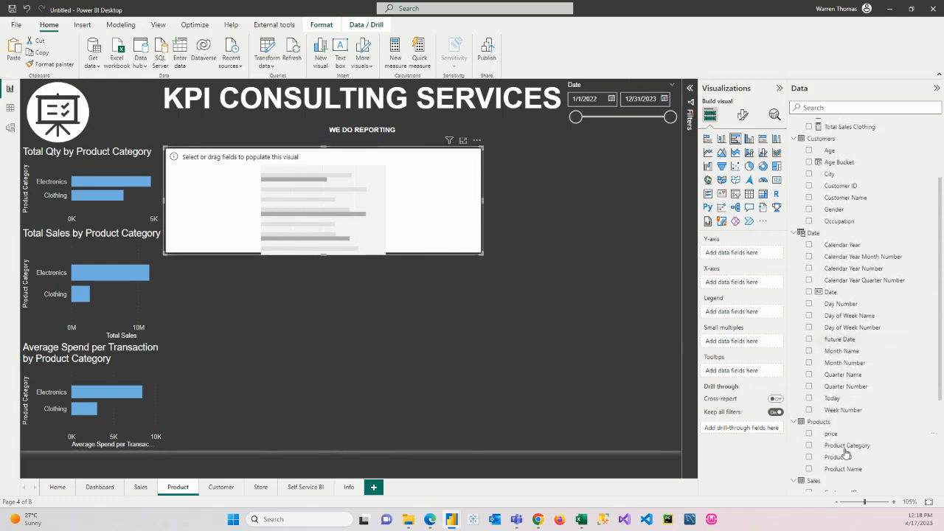
scroll(877, 319, up, 5)
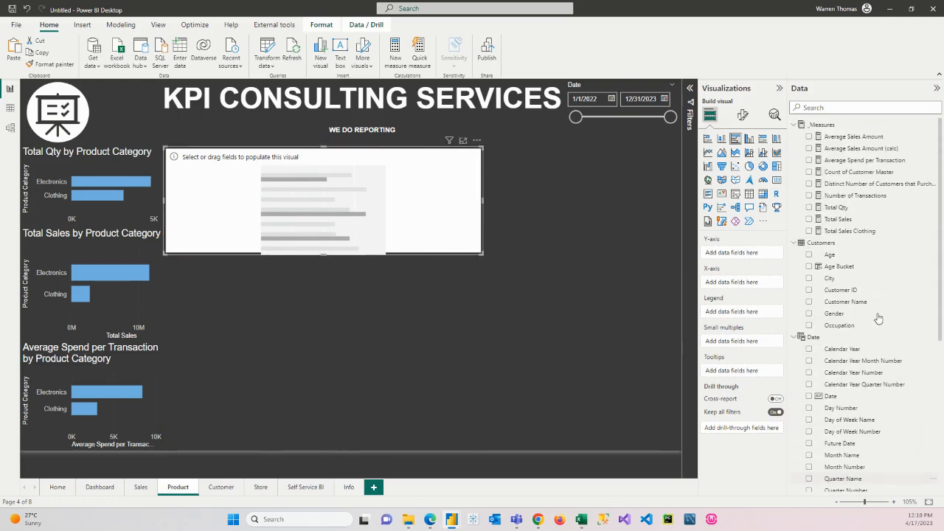
click(808, 207)
scroll(811, 449, down, 5)
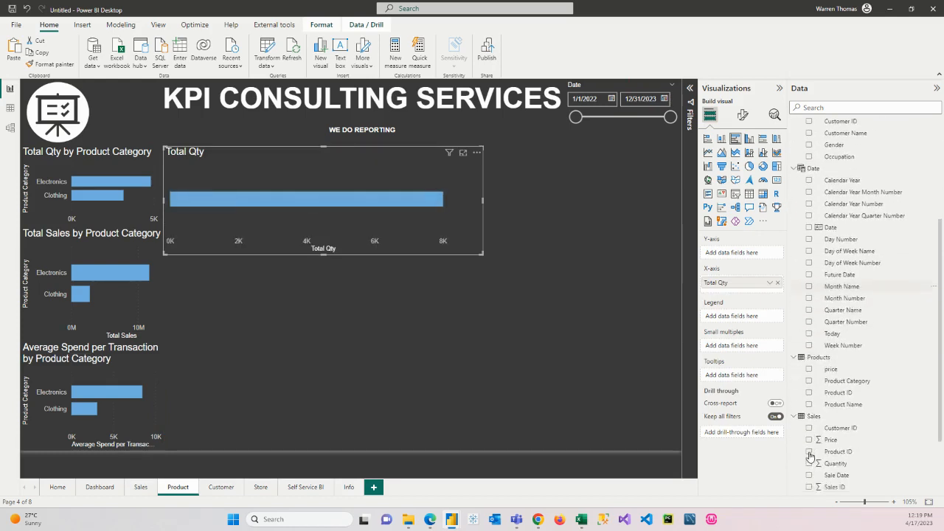
scroll(810, 455, down, 1)
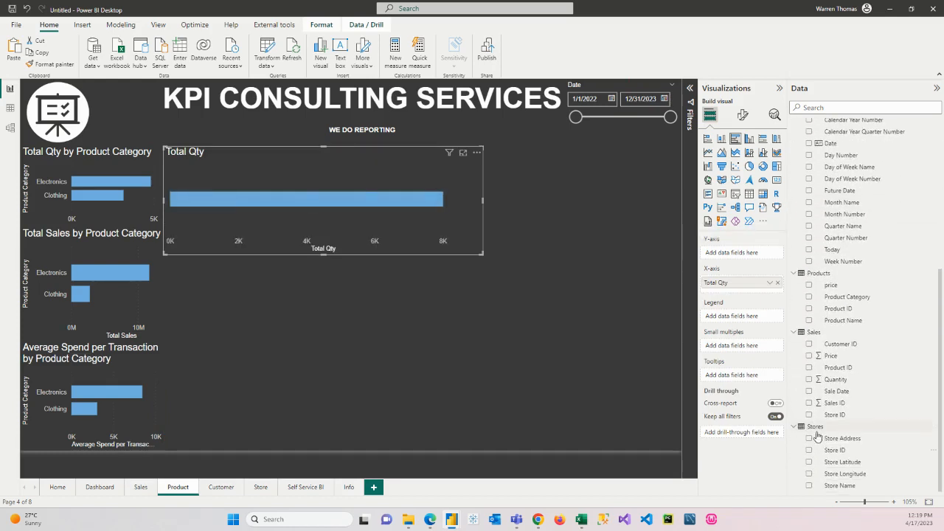
click(808, 320)
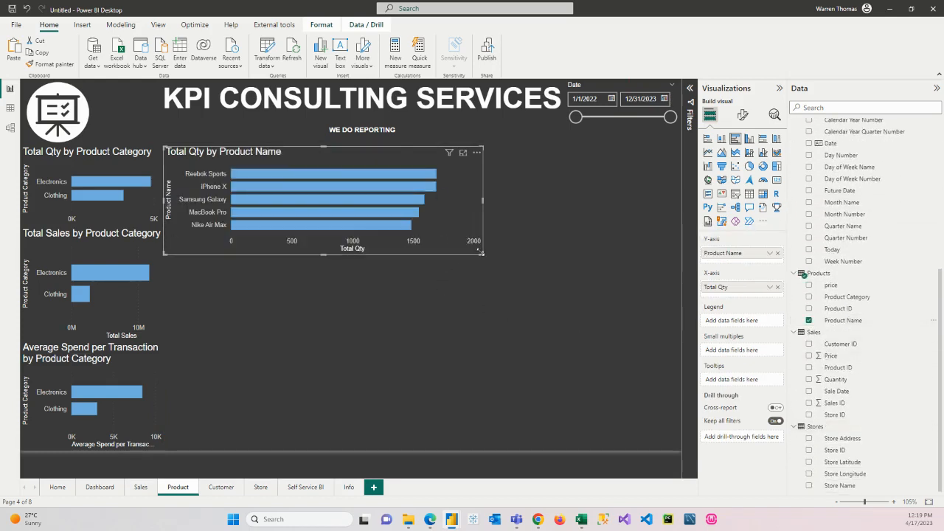
drag(482, 254, 427, 282)
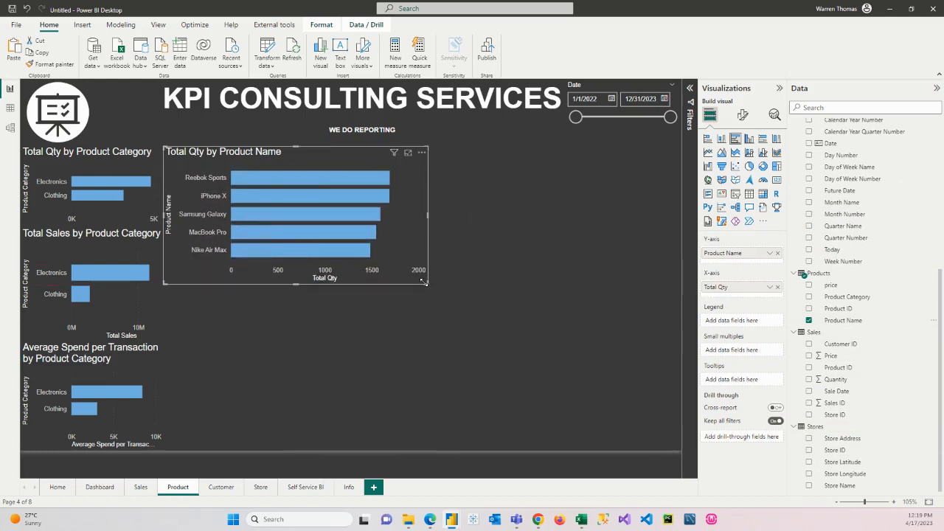
Step: Duplicate the Total Qty by Product Name chart and place the copy directly below the original
key(ctrl+c)
key(ctrl+v)
drag(377, 257, 377, 410)
Step: Replace the copy's Total Qty measure with Total Sales, and shift the chart slightly right and narrow it
scroll(856, 218, up, 6)
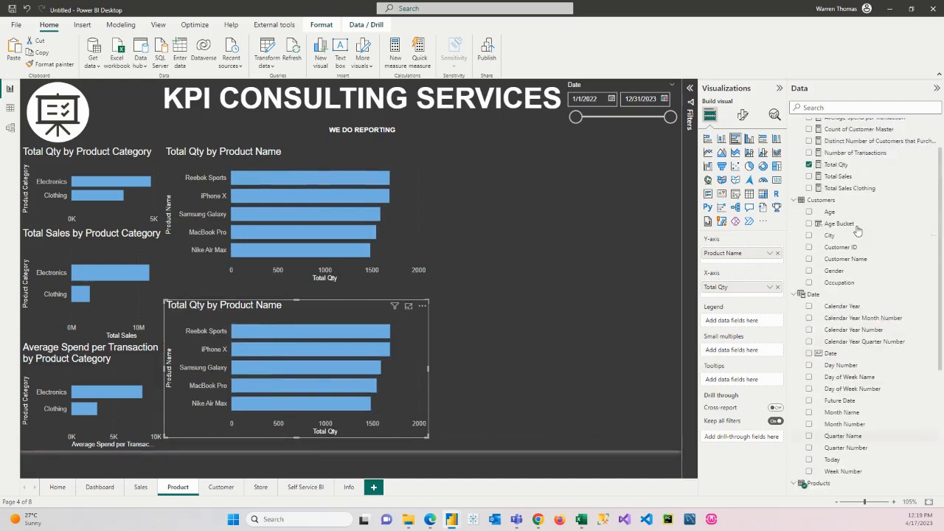
drag(839, 191, 739, 289)
click(776, 299)
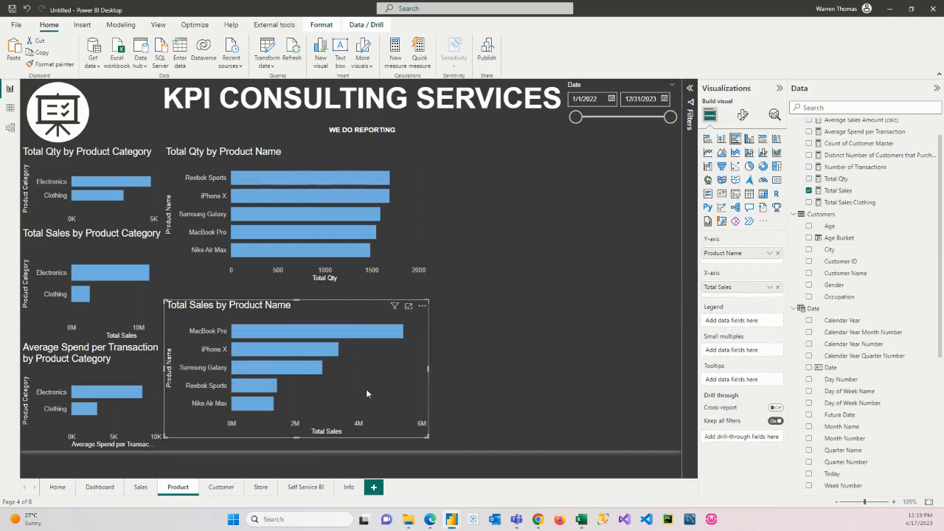
drag(369, 389, 384, 388)
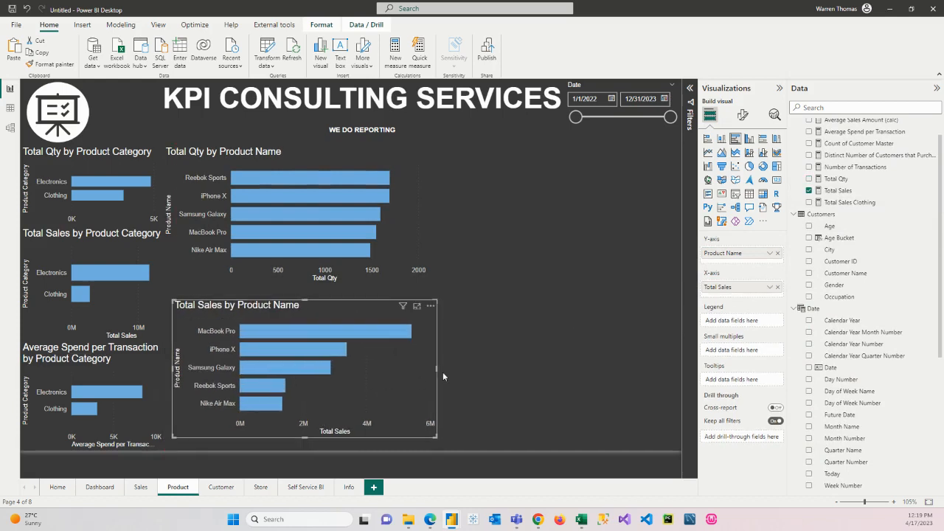
drag(435, 369, 415, 372)
Step: Duplicate the Total Qty by Product Name chart, place the copy to its right against the page edge, and narrow it slightly
click(413, 249)
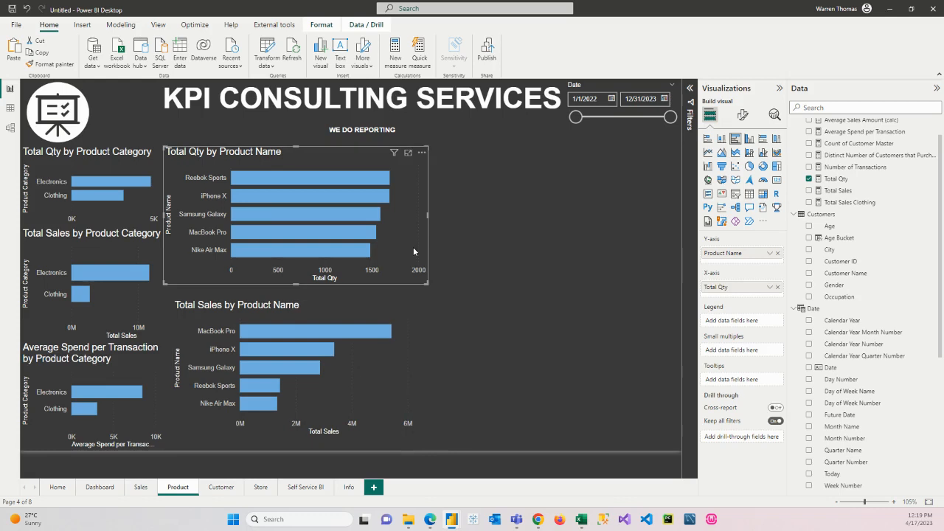
key(ctrl+c)
key(ctrl+v)
drag(411, 231, 655, 231)
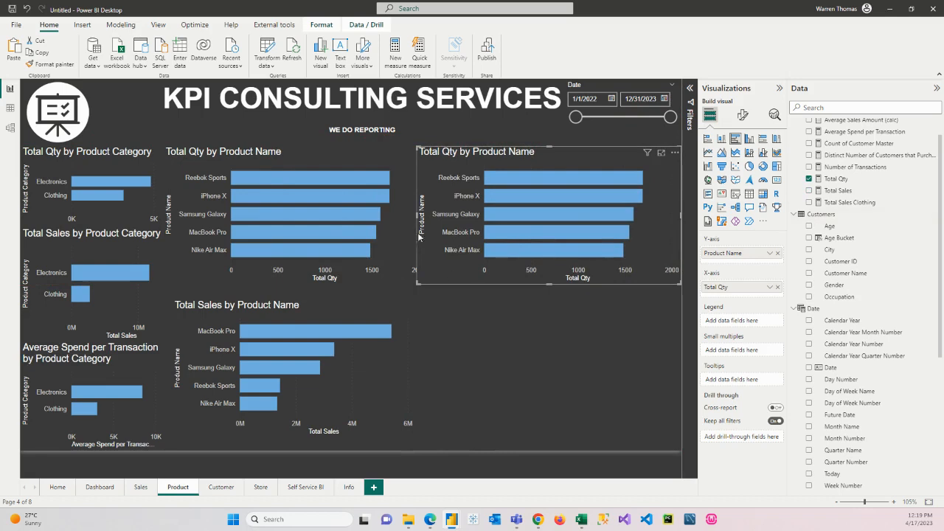
drag(418, 236, 423, 236)
Step: Replace the Total Qty measure in the new copy with Average Spend per Transaction
scroll(845, 201, up, 1)
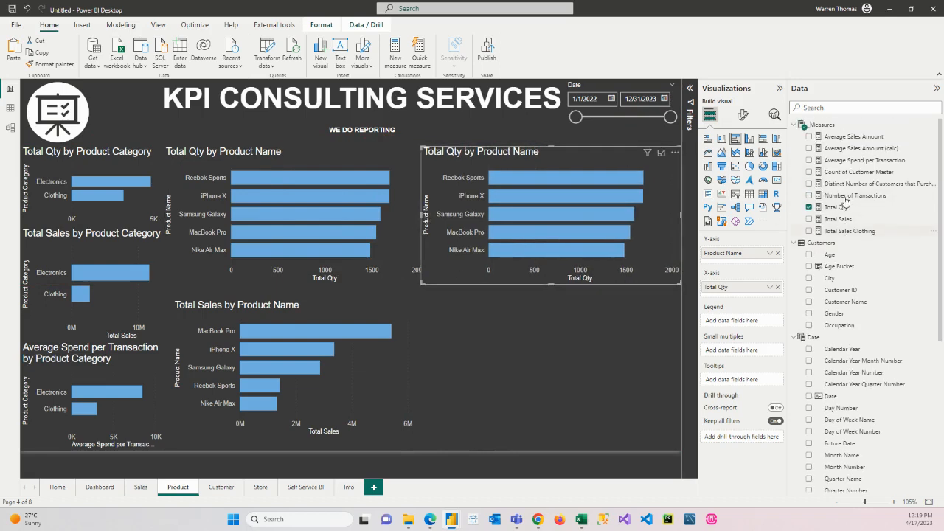
drag(859, 161, 738, 286)
click(778, 298)
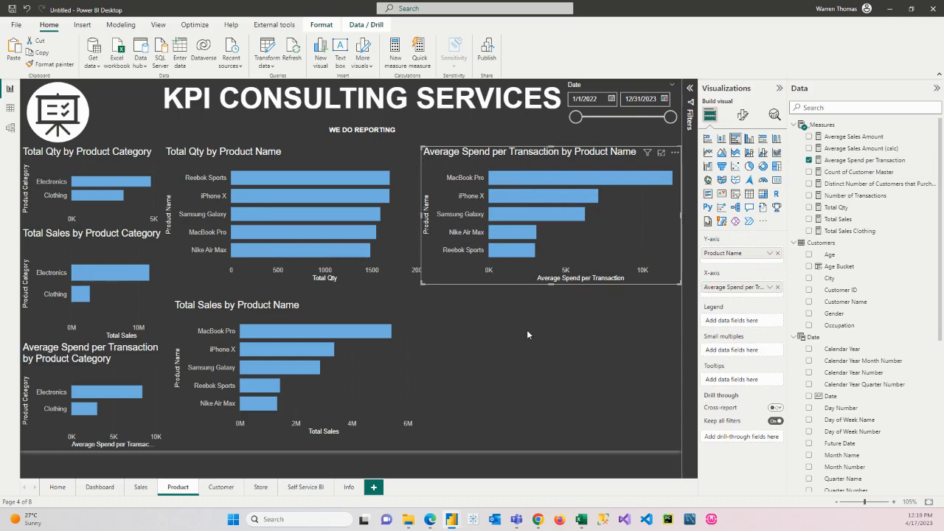
Step: Add a clustered bar chart of Distinct Number of Customers that Purchased by Product Name below the Average Spend per Transaction chart, and narrow it slightly
click(539, 376)
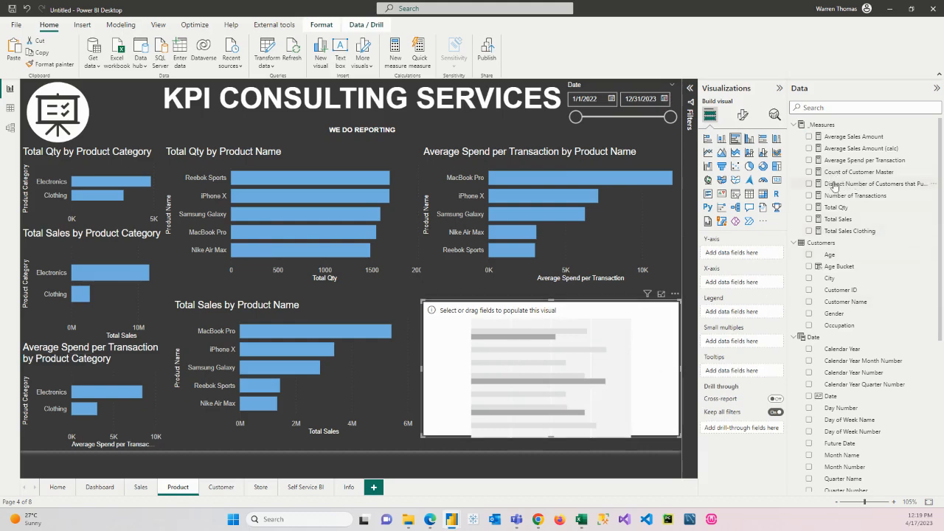
click(809, 184)
scroll(847, 387, down, 5)
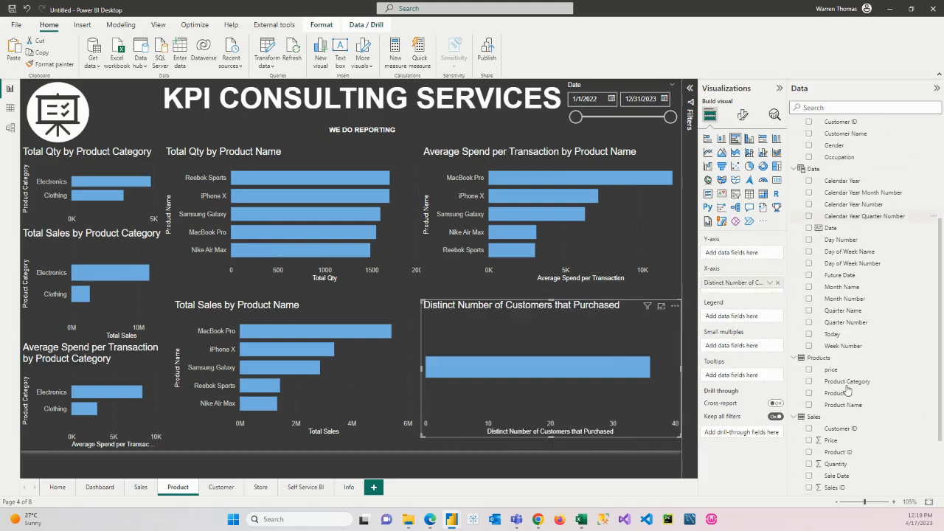
scroll(848, 395, down, 2)
click(809, 350)
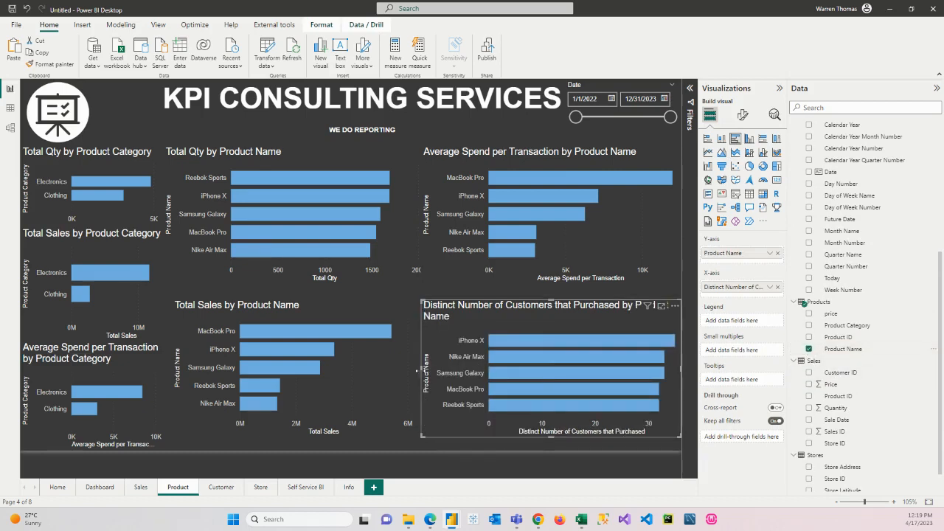
drag(418, 371, 429, 371)
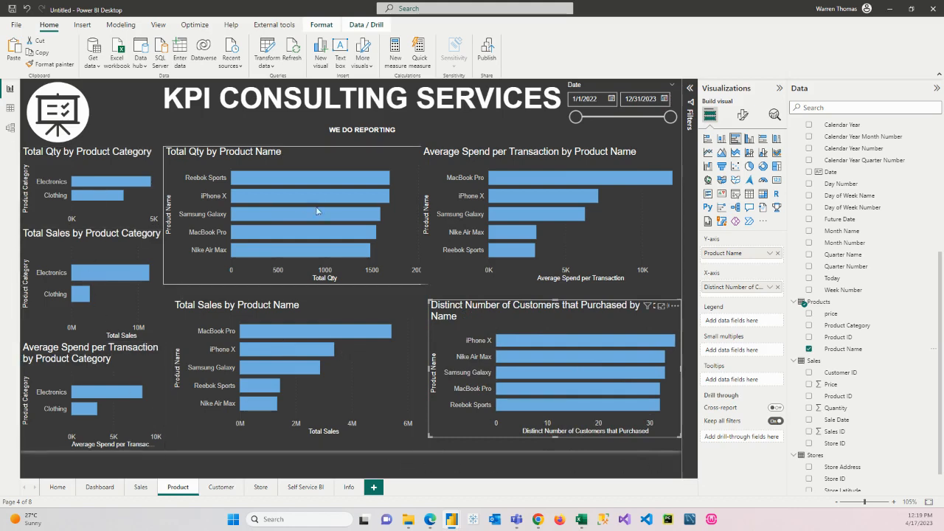
Step: Check the page's cross-highlighting with the MacBook Pro bar and the Electronics bar of the Average Spend per Transaction charts
click(554, 177)
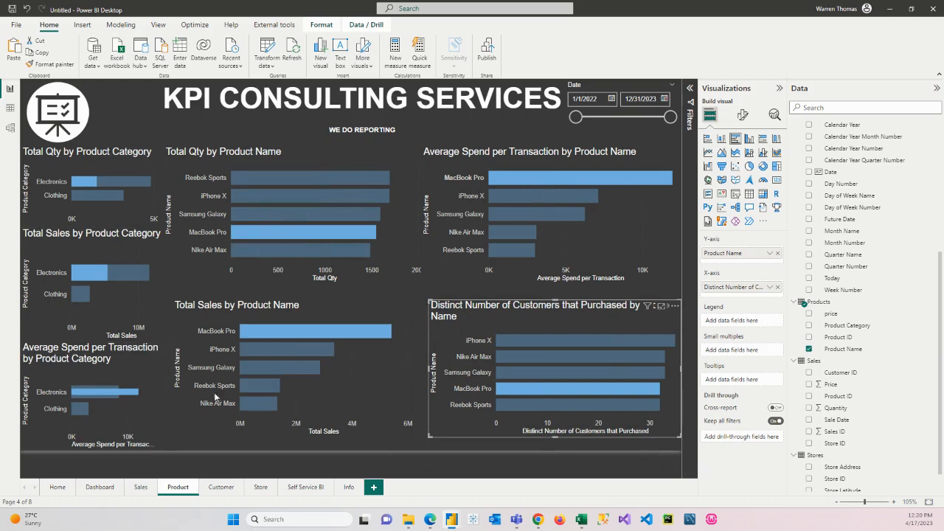
click(95, 395)
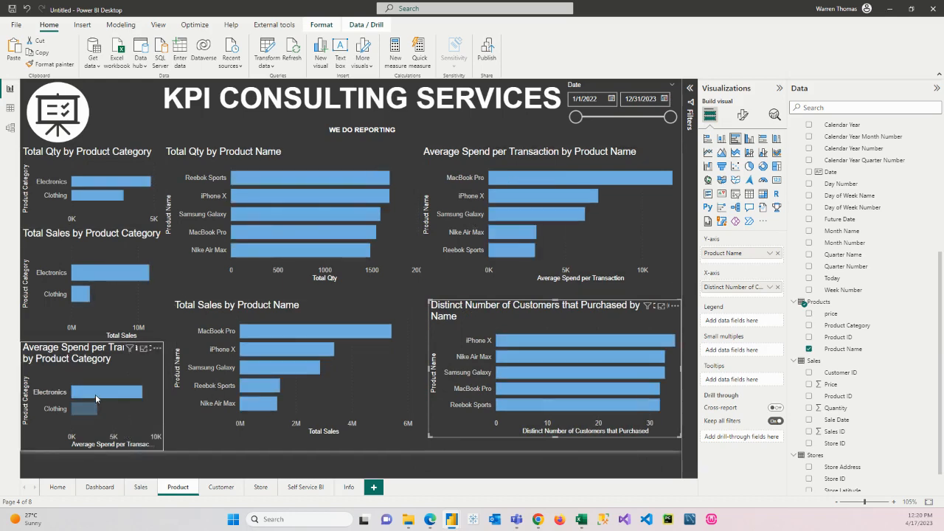
Step: Insert an empty clustered column chart on the Customer page, directly below the logo, and make it narrow
click(221, 488)
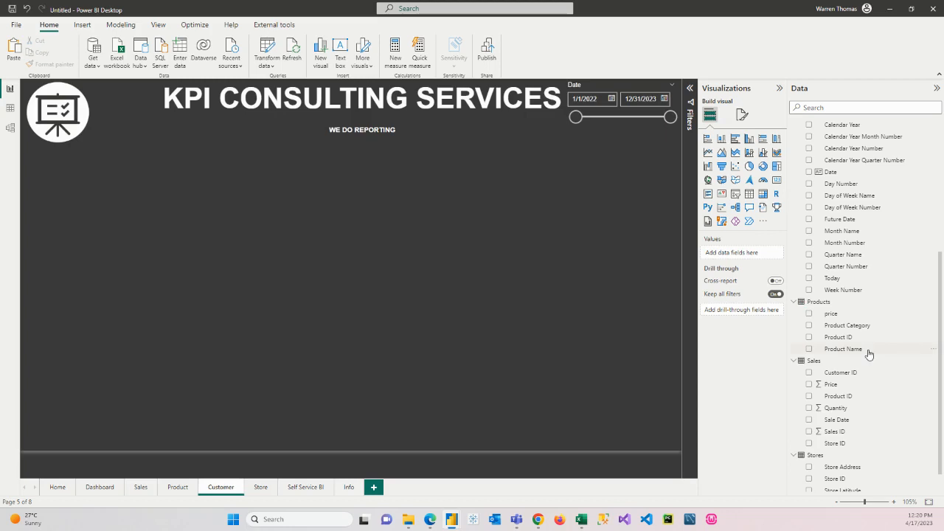
click(750, 145)
drag(383, 221, 295, 164)
drag(554, 183, 135, 177)
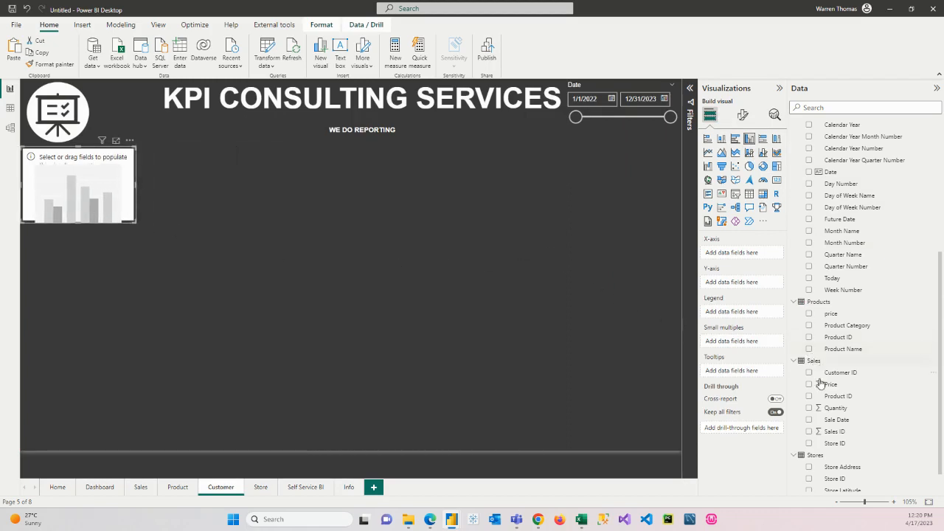
Step: Plot Distinct Number of Customers that Purchased by Calendar Year in the column chart, and make it slightly taller and wider
scroll(825, 434, down, 1)
scroll(826, 435, up, 6)
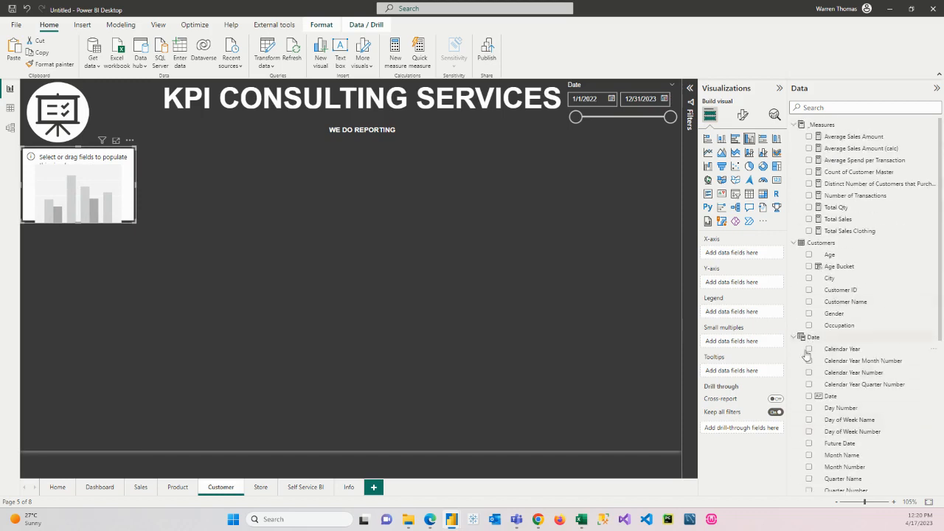
click(809, 351)
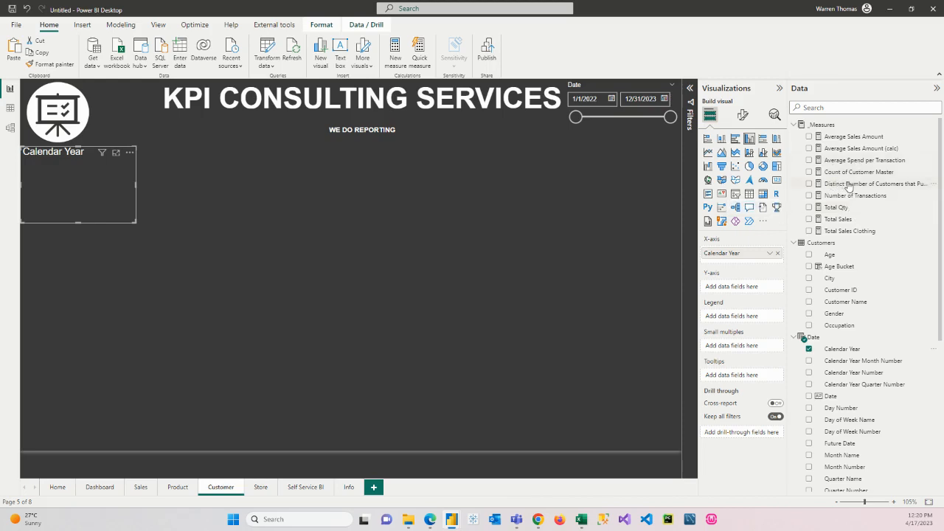
drag(847, 185, 737, 287)
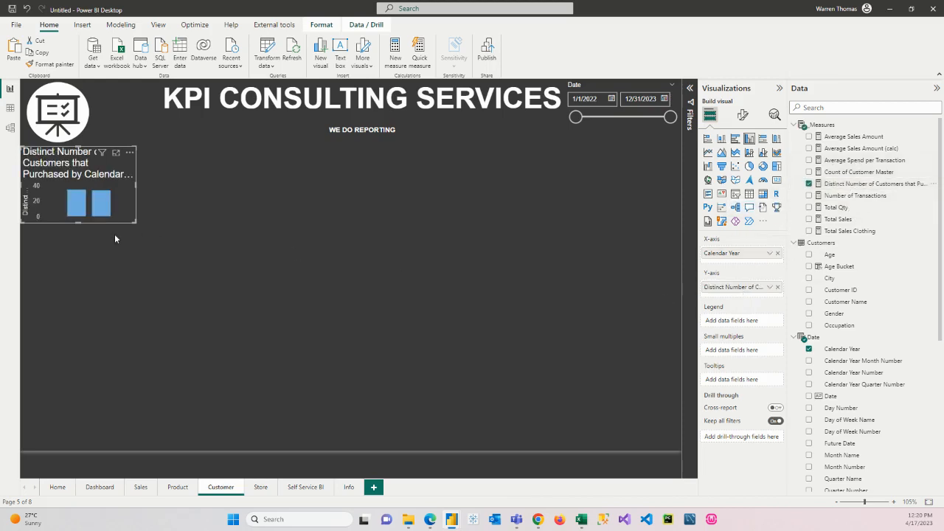
drag(133, 222, 131, 236)
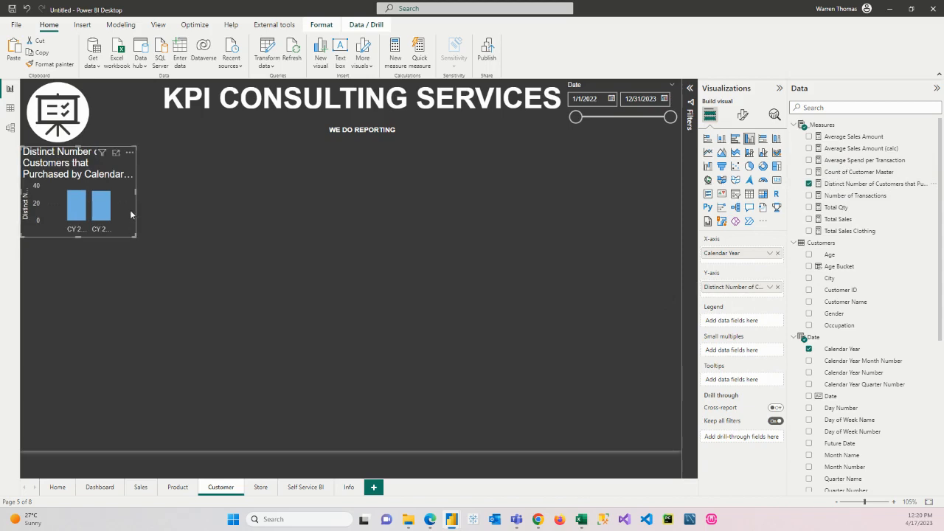
drag(135, 190, 144, 190)
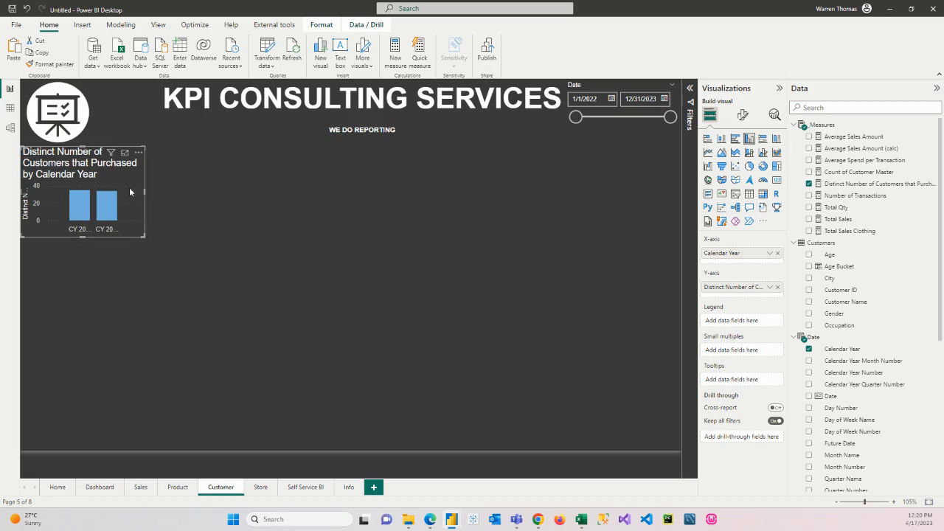
Step: Duplicate the Calendar Year column chart, place the copy beside the original, and widen it to the page's right edge
key(ctrl+c)
key(ctrl+v)
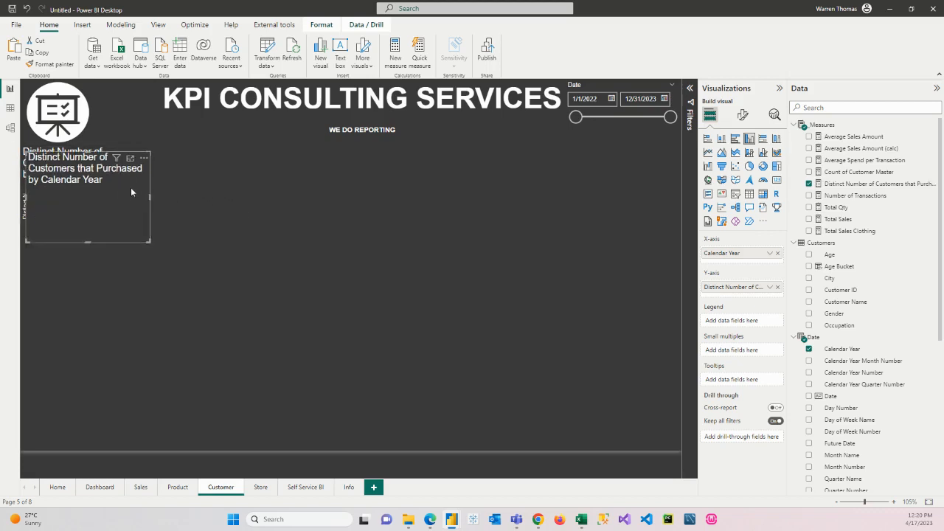
drag(130, 187, 256, 185)
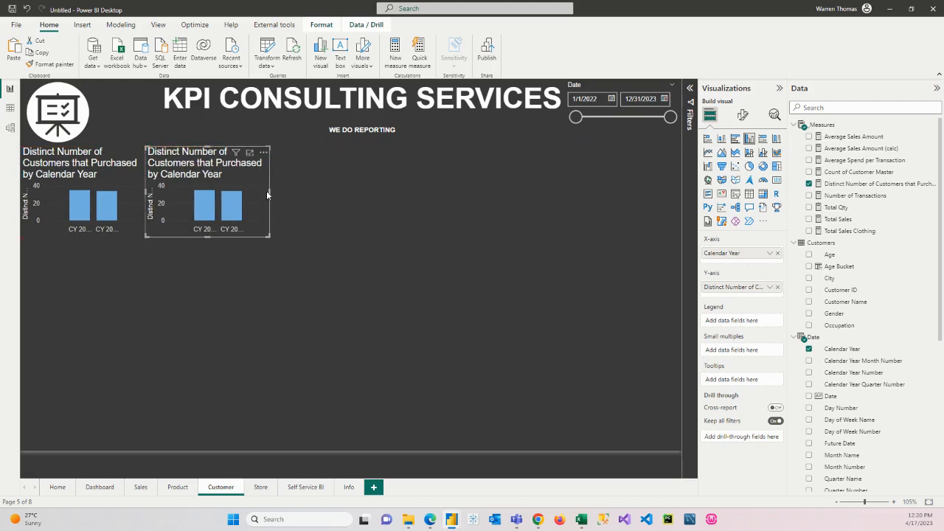
drag(270, 193, 681, 192)
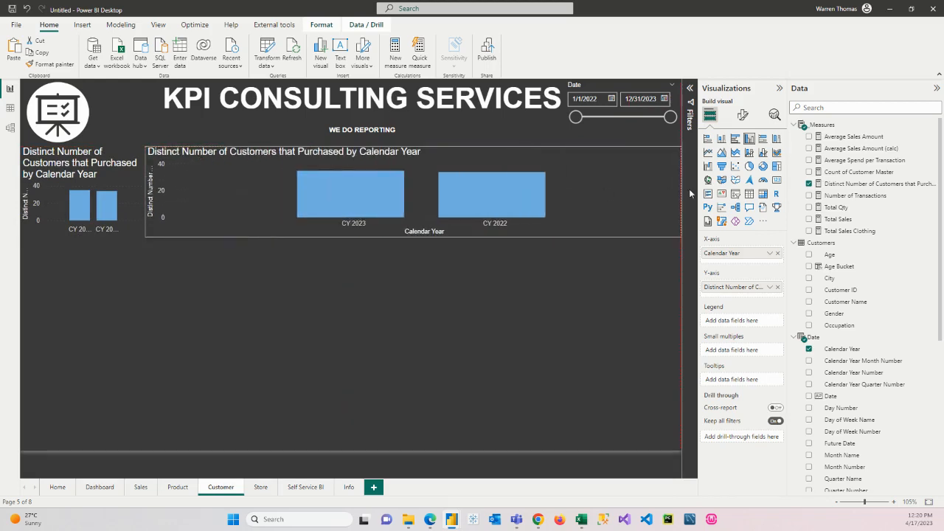
Step: Add Calendar Year Month Number to the wide column chart's x-axis and give the chart a solid teal maximum line
drag(867, 364, 760, 265)
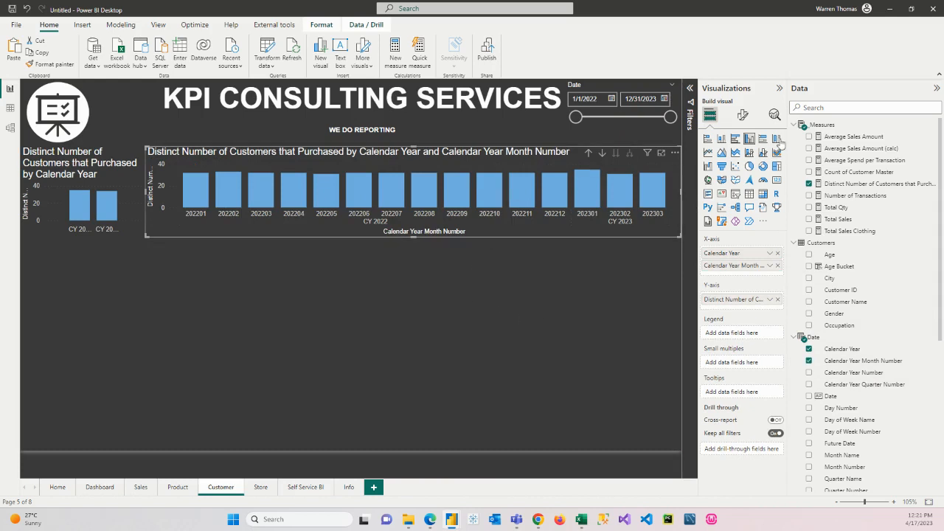
click(774, 114)
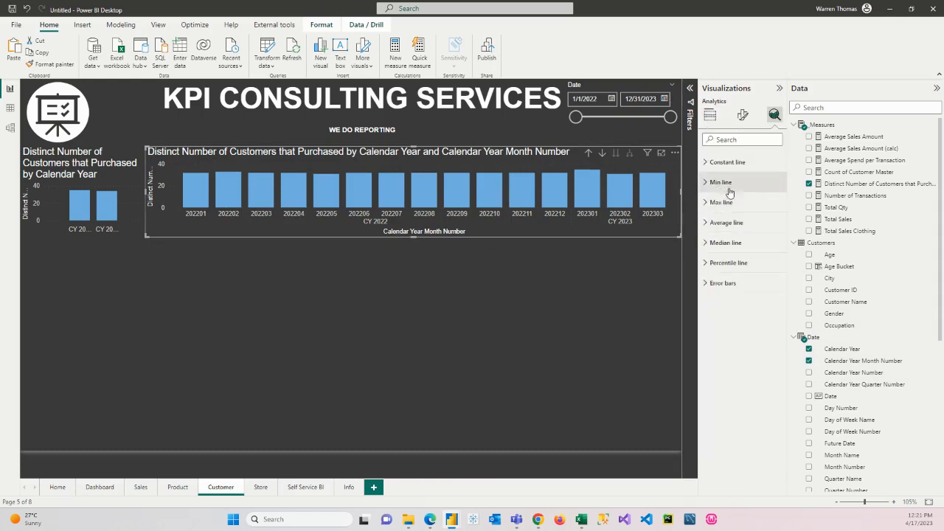
click(708, 204)
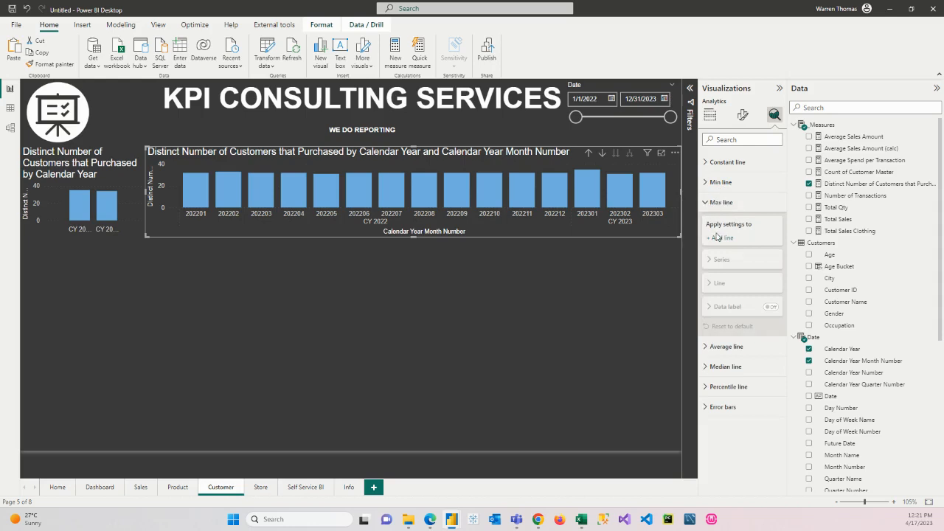
click(716, 239)
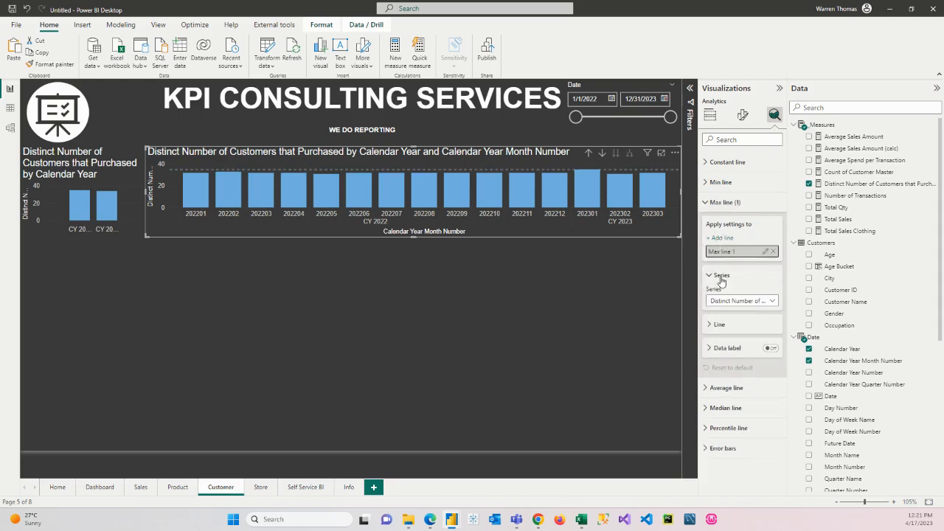
click(711, 325)
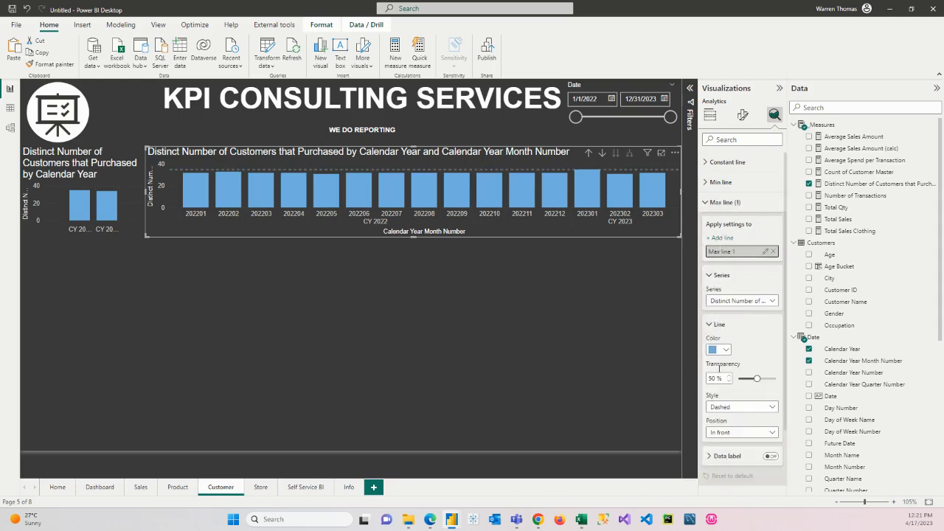
click(726, 351)
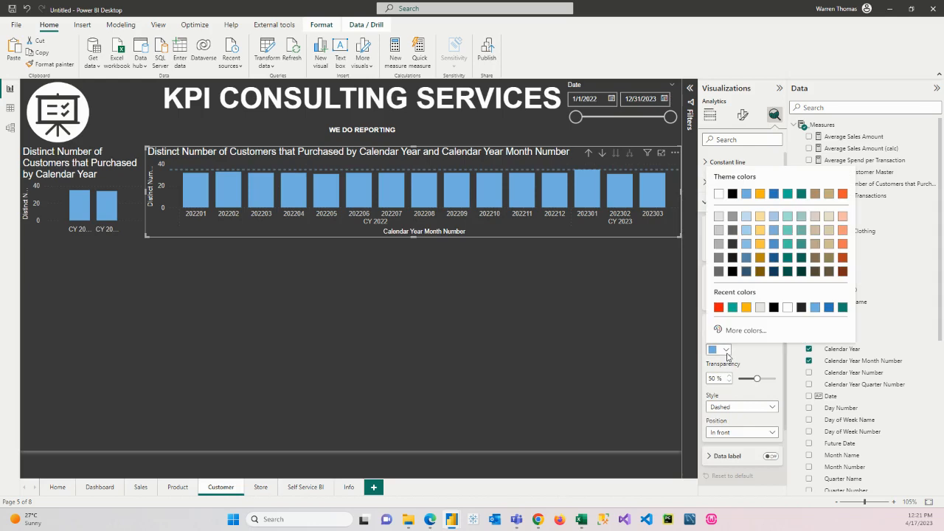
click(732, 308)
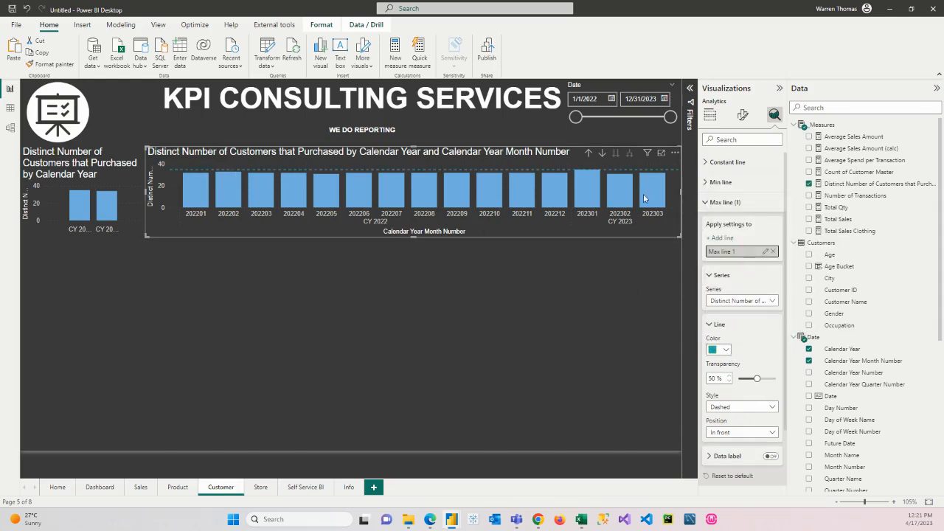
click(742, 407)
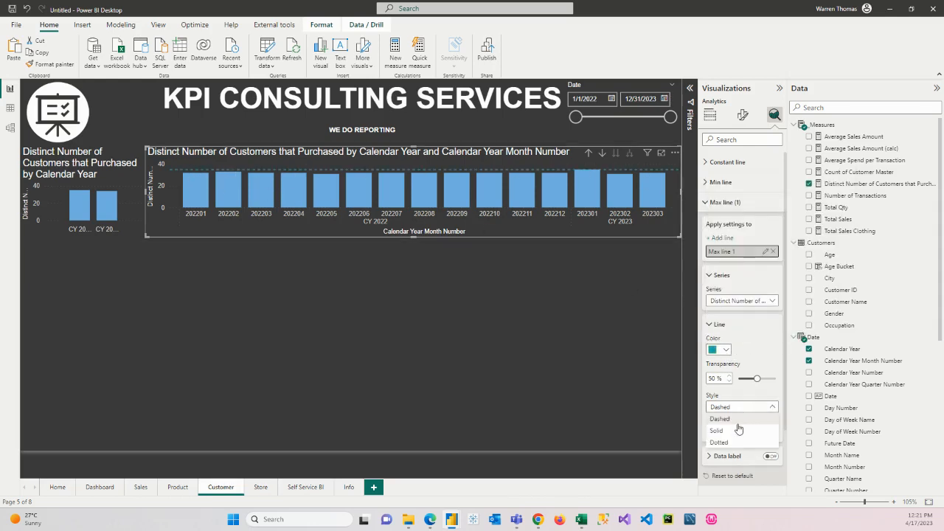
click(737, 431)
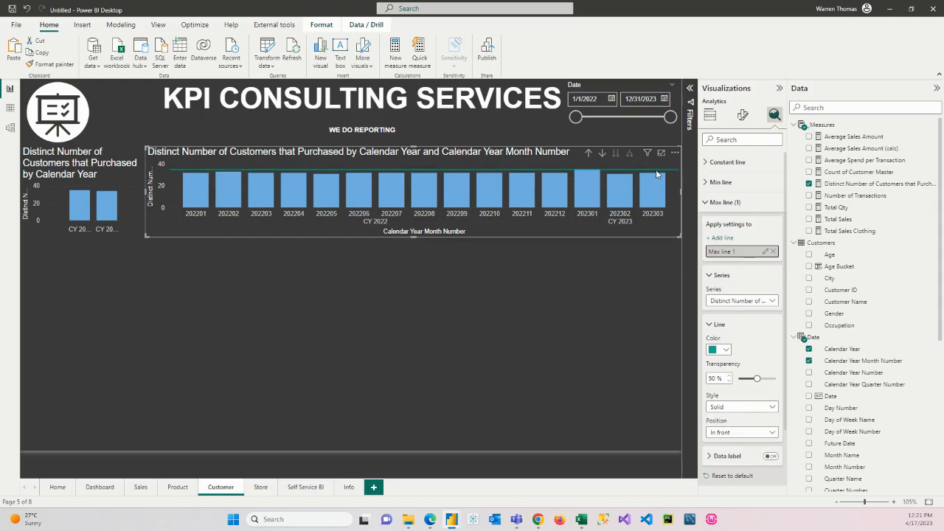
Step: Add a minimum line to the monthly customer chart and format it as a solid red line
click(721, 181)
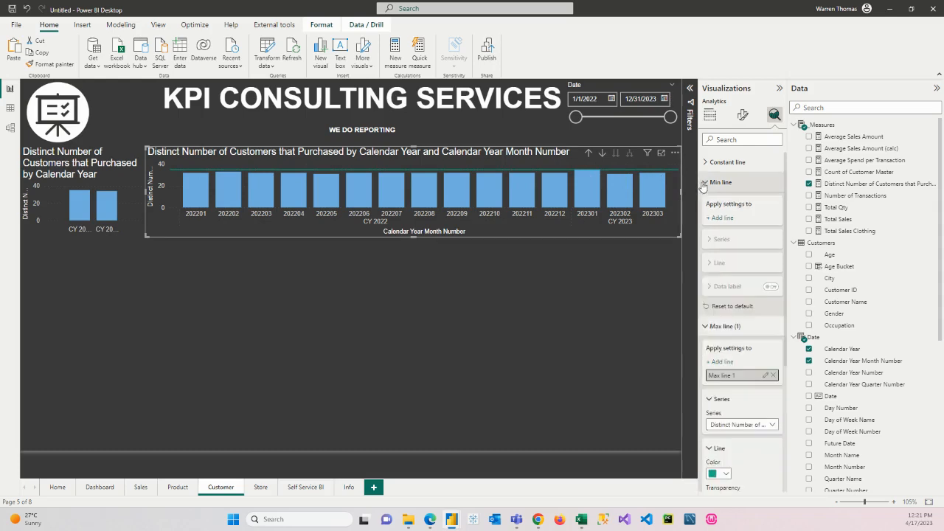
click(721, 218)
click(710, 306)
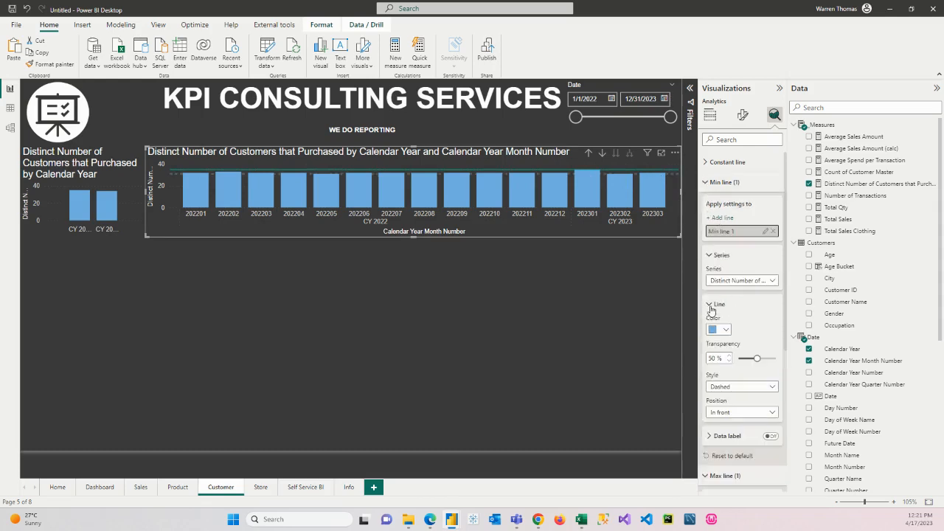
click(723, 330)
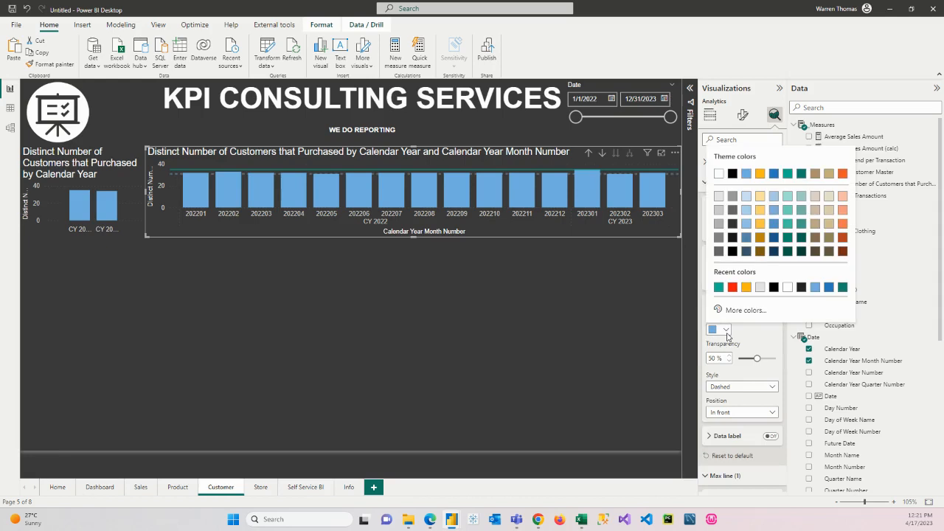
click(733, 288)
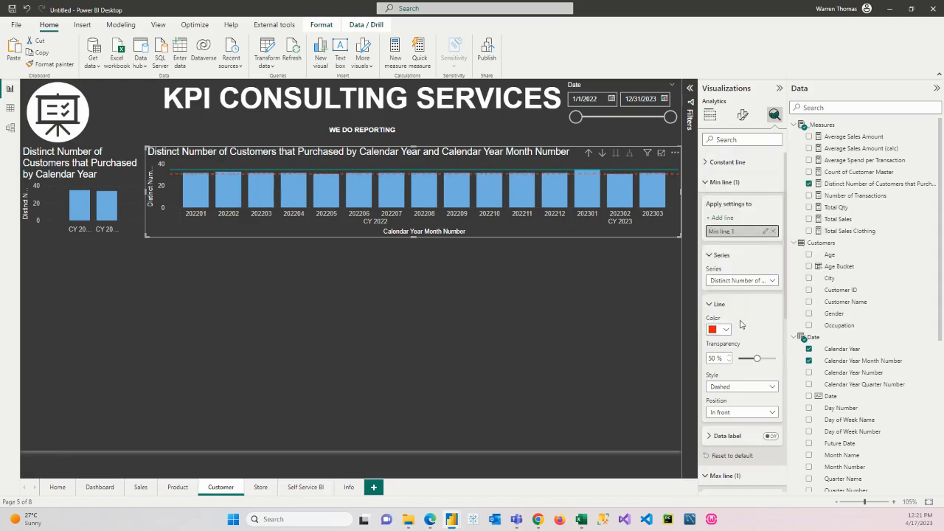
click(742, 386)
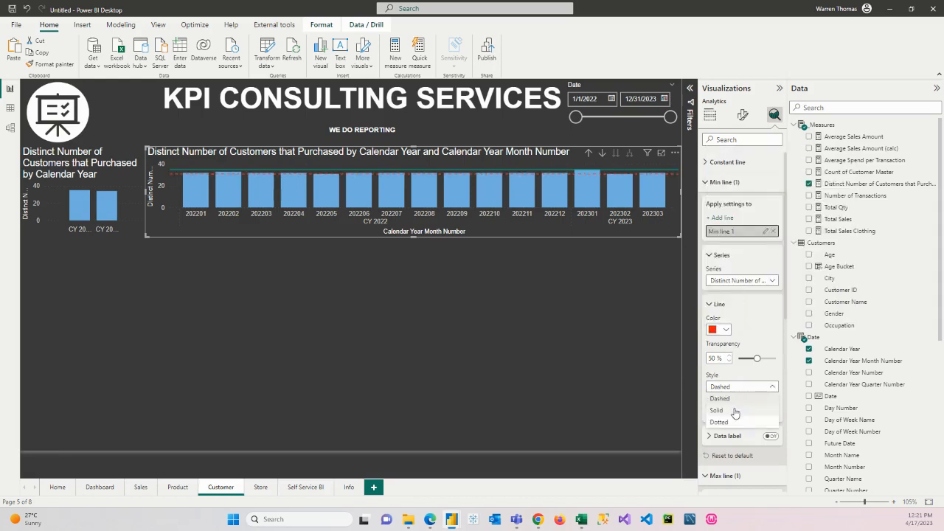
click(737, 412)
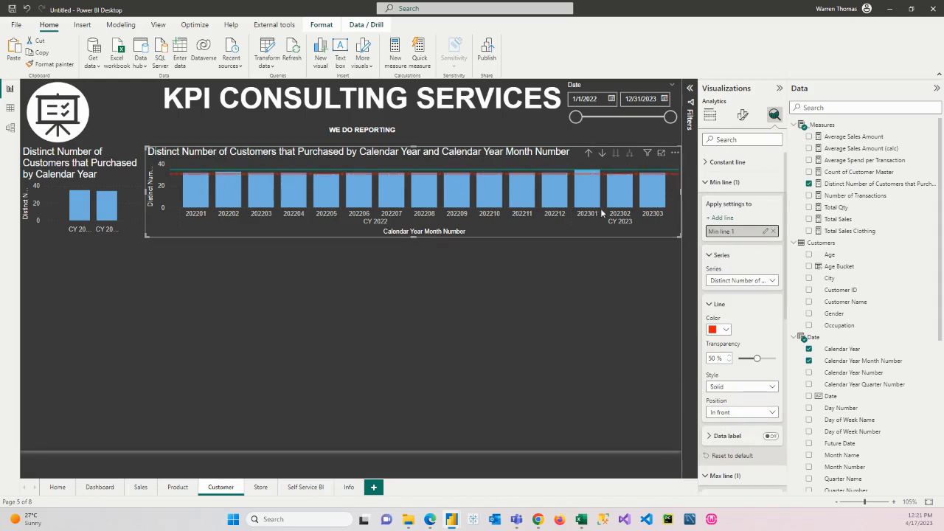
Step: Insert a clustered bar chart of Total Sales by Gender below the Calendar Year chart and move it slightly down
click(78, 285)
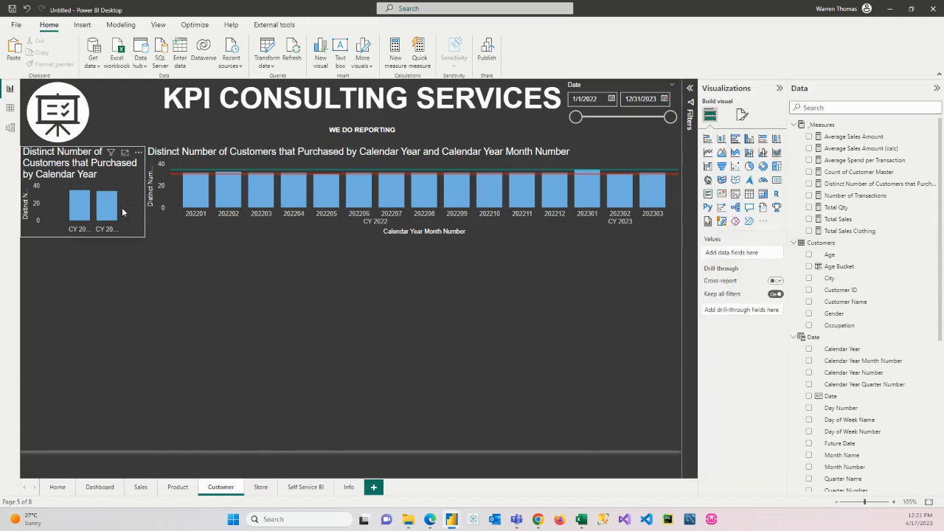
click(735, 139)
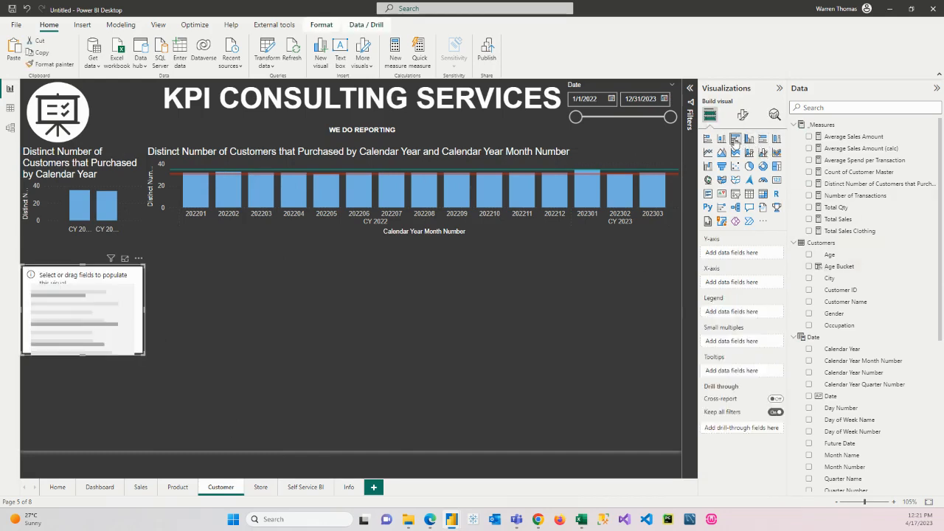
click(809, 220)
scroll(870, 442, down, 2)
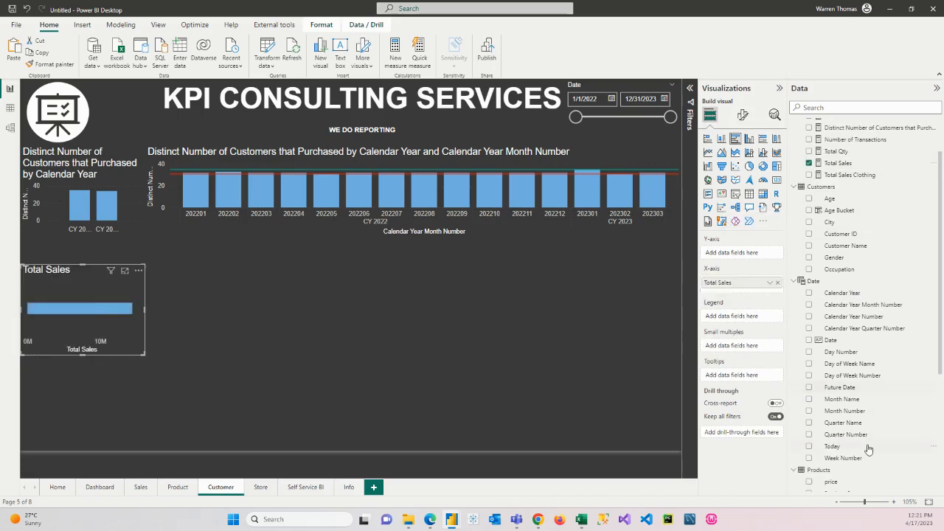
click(809, 257)
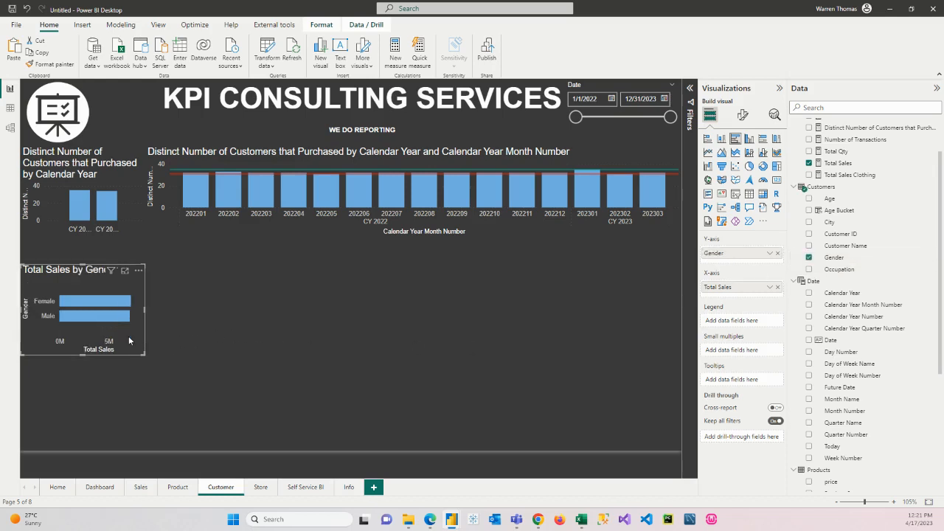
drag(129, 335, 128, 357)
Step: Insert a clustered bar chart of Total Sales by Age Bucket beside the Gender chart, make it narrower and taller, and enlarge the Gender chart
click(274, 341)
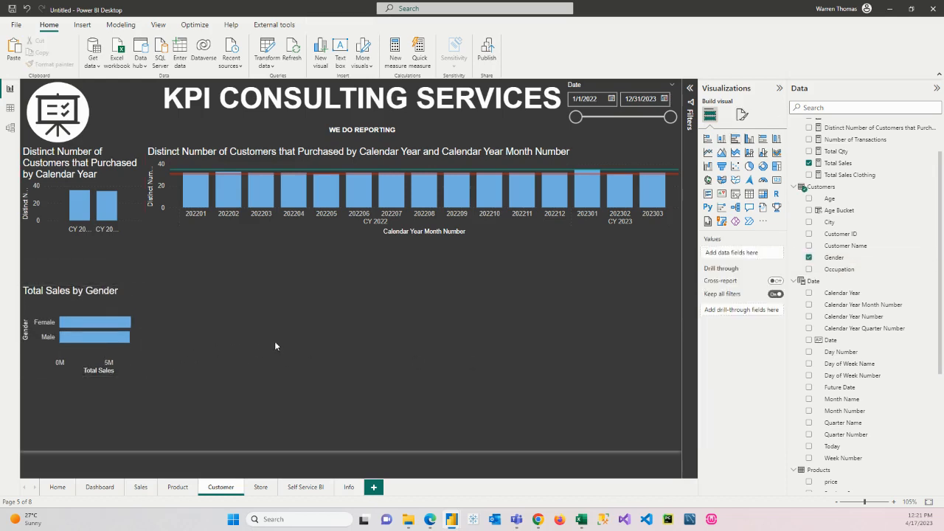
click(735, 139)
click(809, 163)
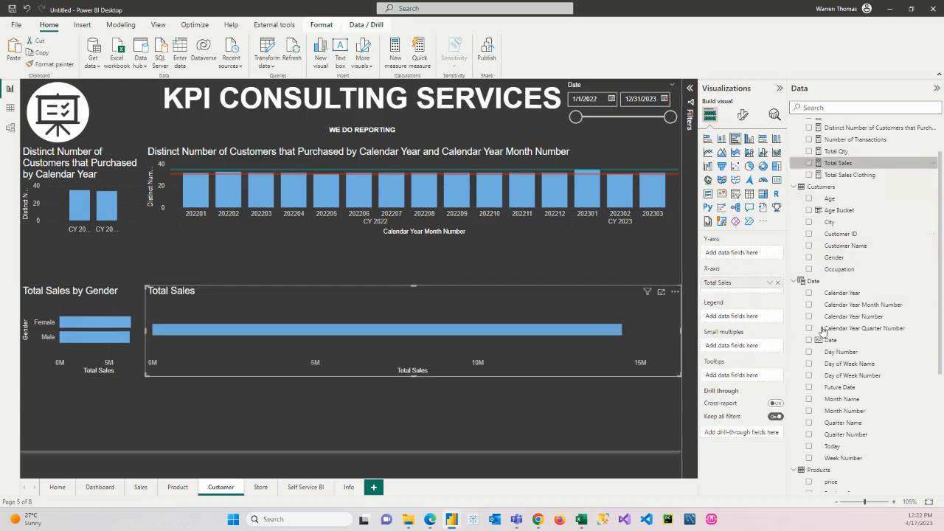
click(809, 210)
drag(677, 374, 413, 423)
drag(362, 295, 401, 296)
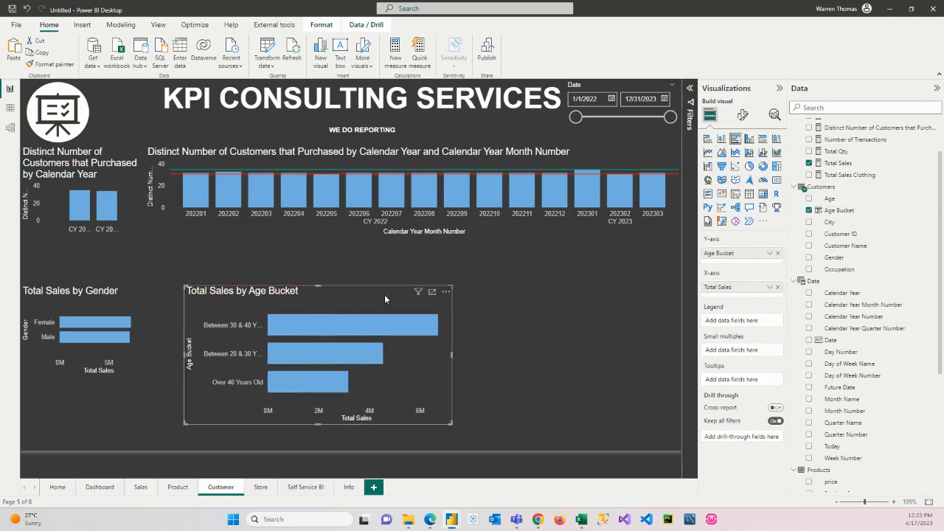
drag(139, 377, 172, 395)
Step: Insert a clustered bar chart of Total Sales by Occupation beside the Age Bucket chart, and extend both charts upward
click(554, 392)
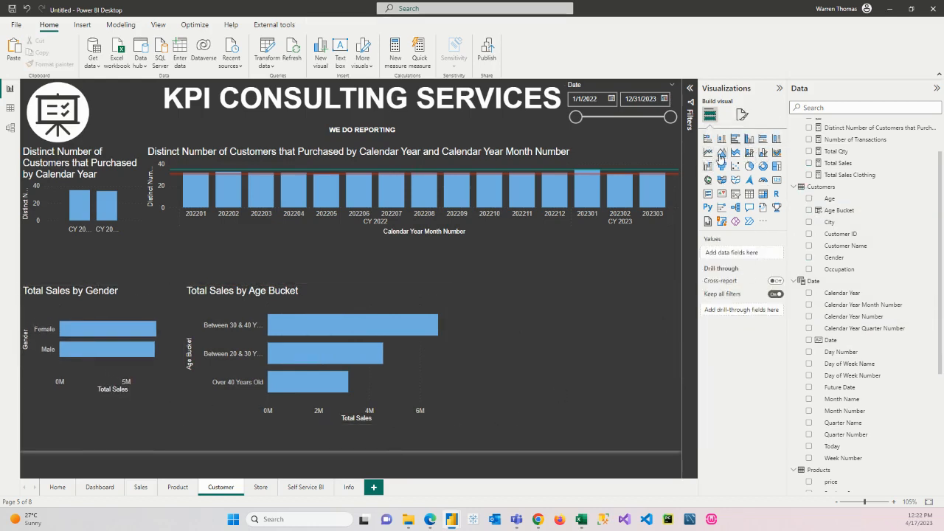
click(735, 139)
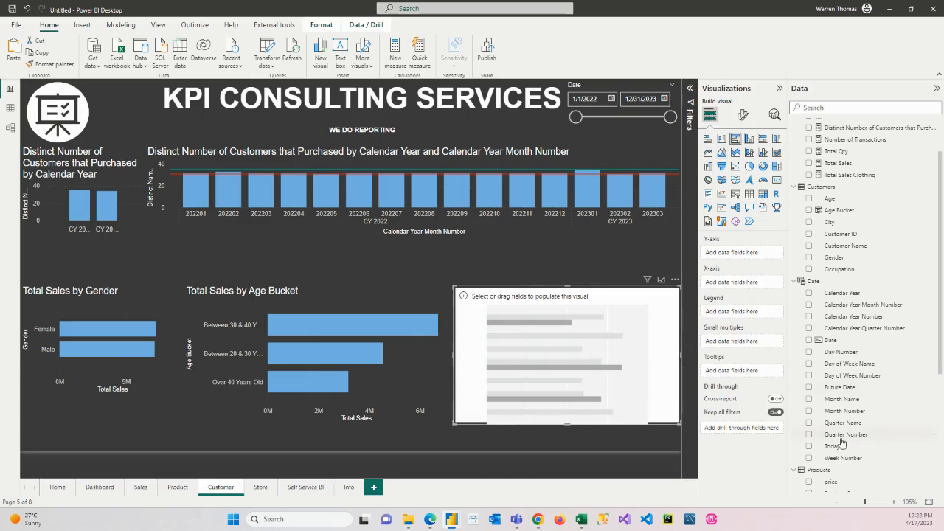
click(808, 270)
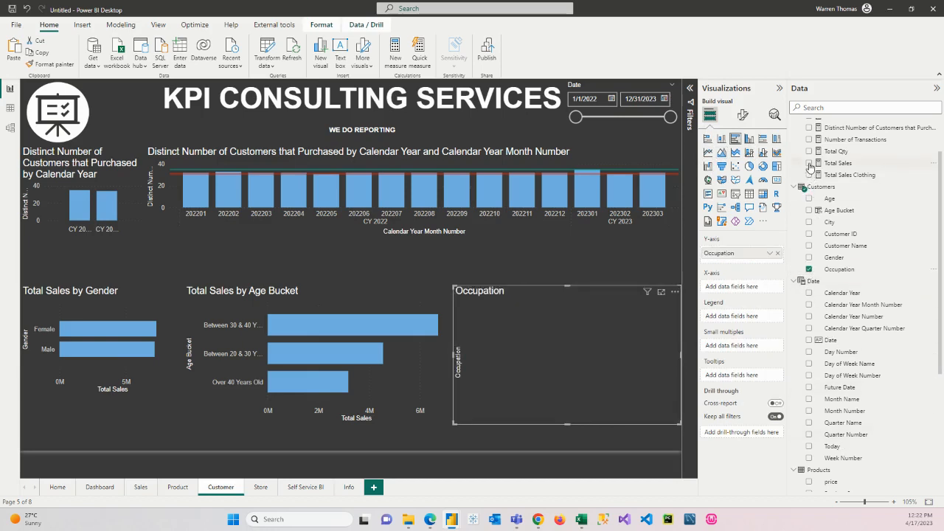
click(809, 163)
drag(574, 290, 577, 244)
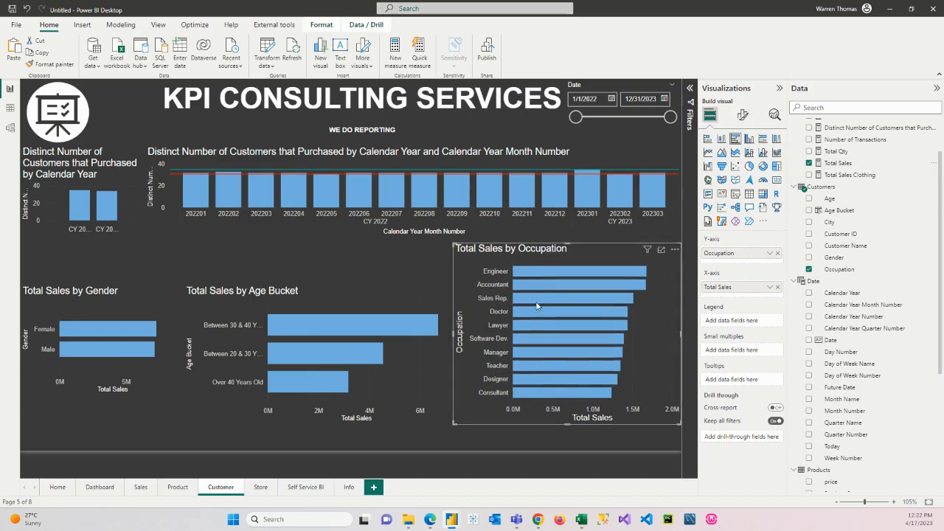
click(318, 291)
drag(312, 285, 317, 243)
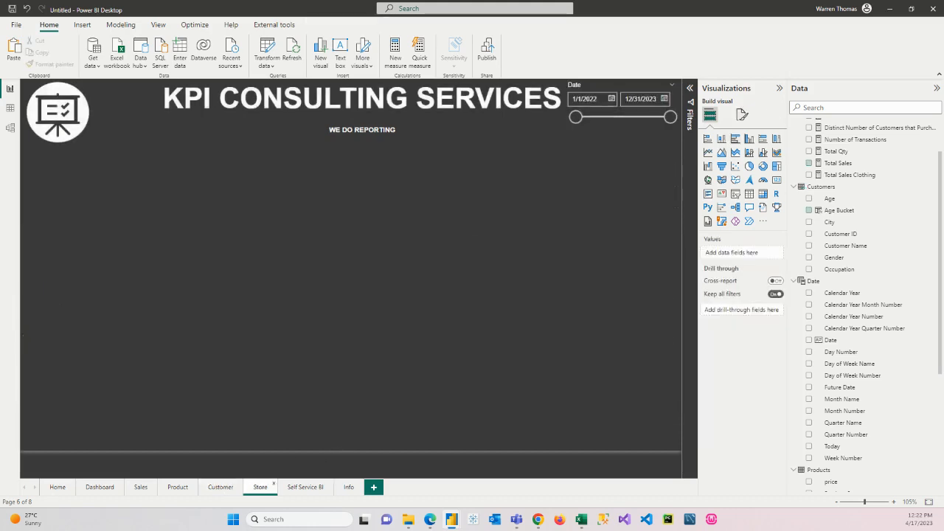
Step: Insert an empty clustered bar chart on the Store page, place it below the logo, and make it narrower and slightly taller
key(alt+Tab)
click(735, 138)
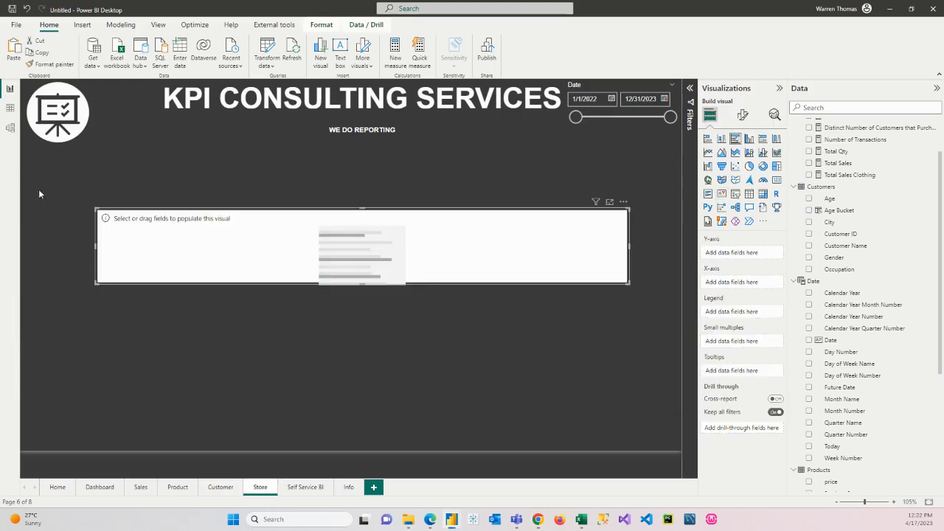
drag(499, 270, 339, 218)
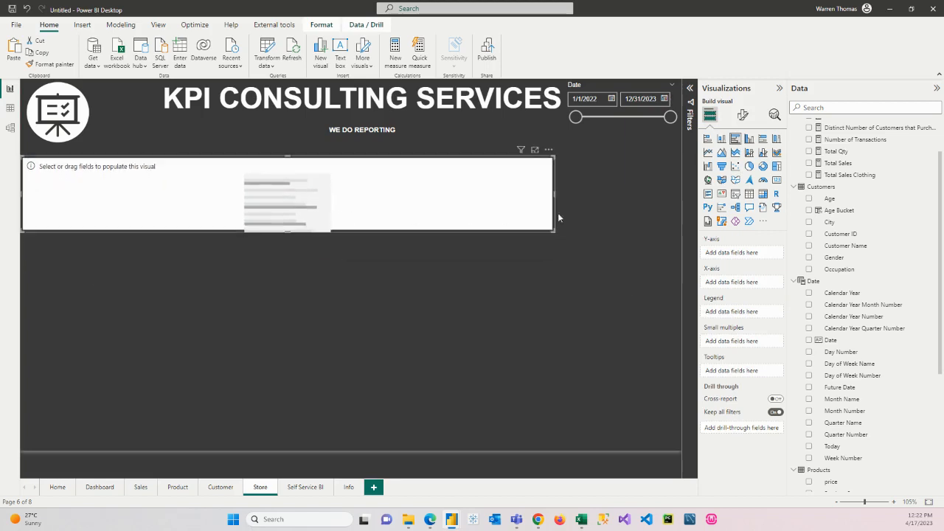
drag(554, 194, 202, 197)
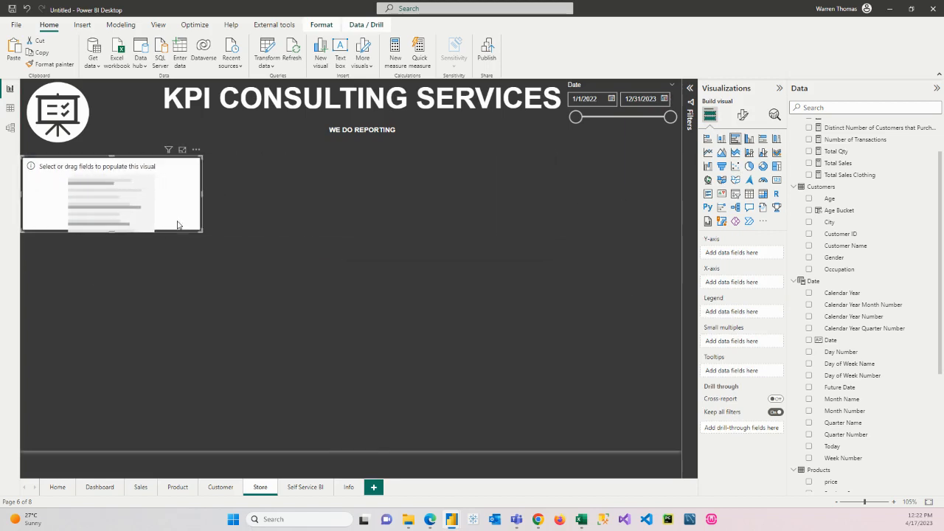
drag(111, 230, 111, 253)
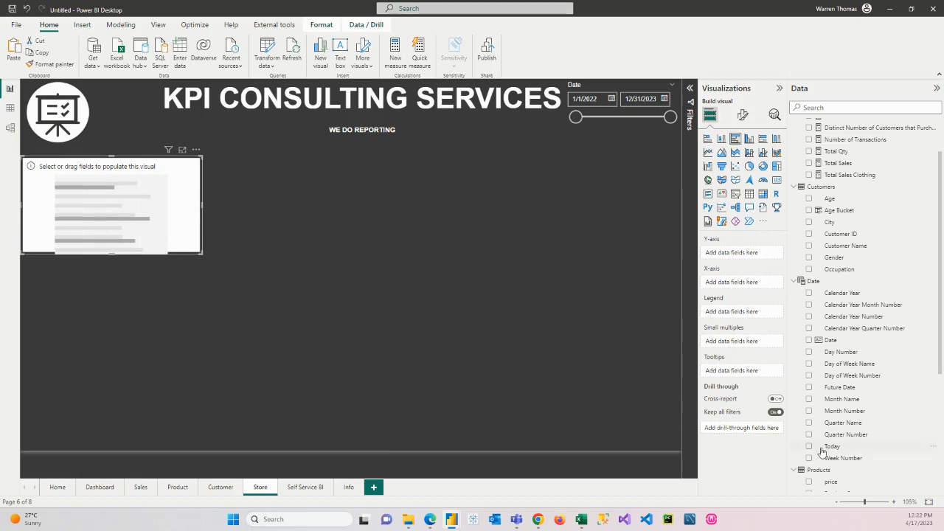
Step: Plot Total Sales by Store Name in the Store page's bar chart
scroll(822, 452, down, 5)
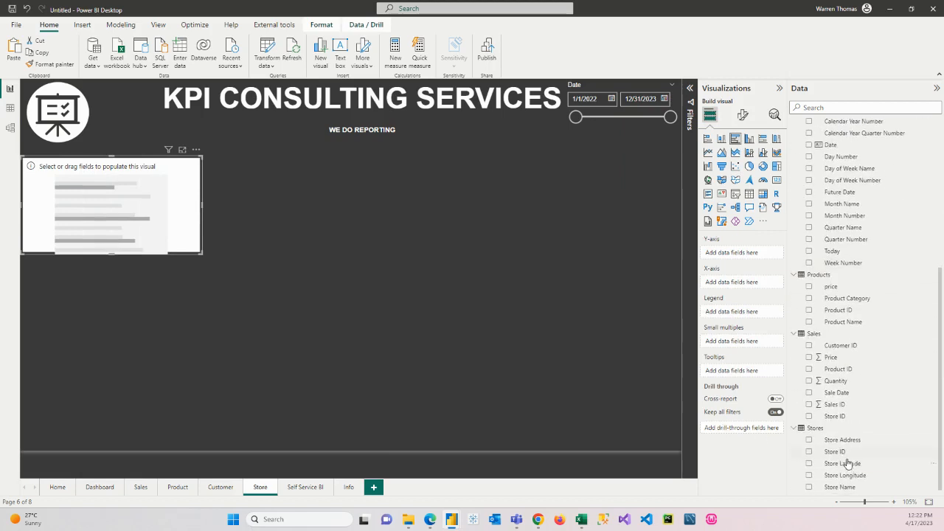
click(809, 485)
scroll(893, 400, up, 5)
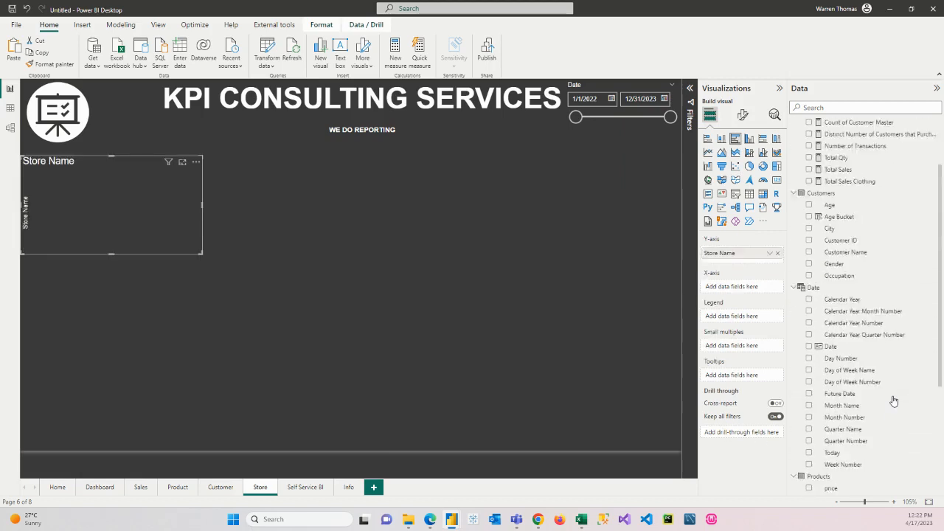
scroll(893, 400, up, 2)
click(808, 219)
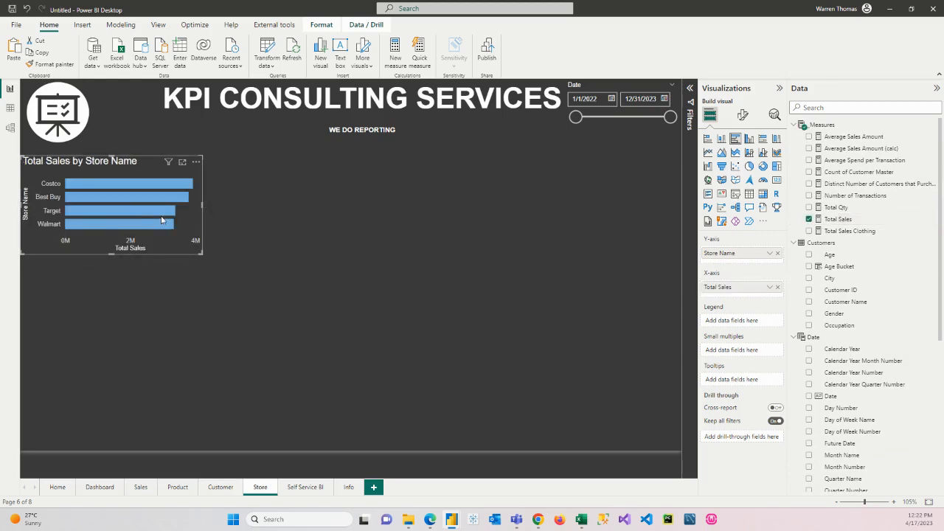
Step: Duplicate the Total Sales by Store Name bar chart and place the copy beside the original
key(ctrl+v)
drag(162, 219, 386, 213)
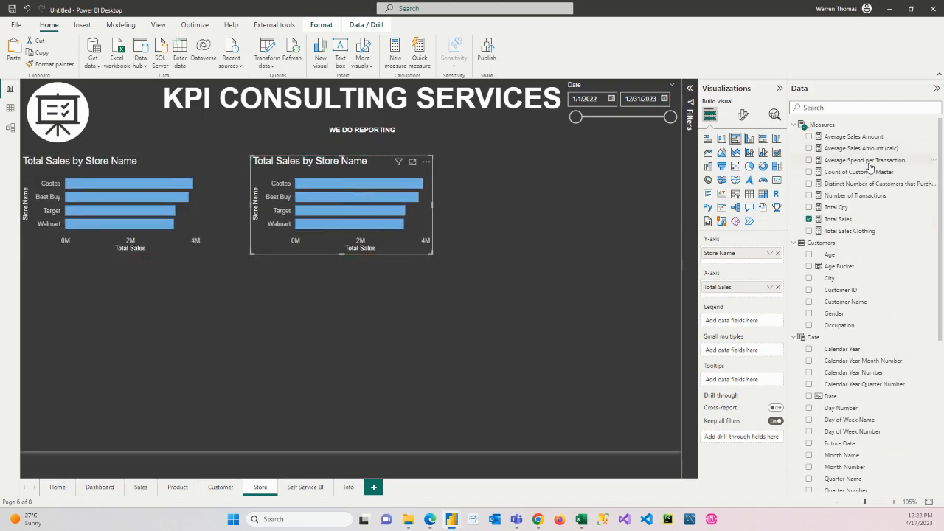
Step: Switch the second Store chart to Average Spend per Transaction, and place a copy beside it that plots only Total Qty by Store Name
drag(867, 161, 779, 302)
click(778, 300)
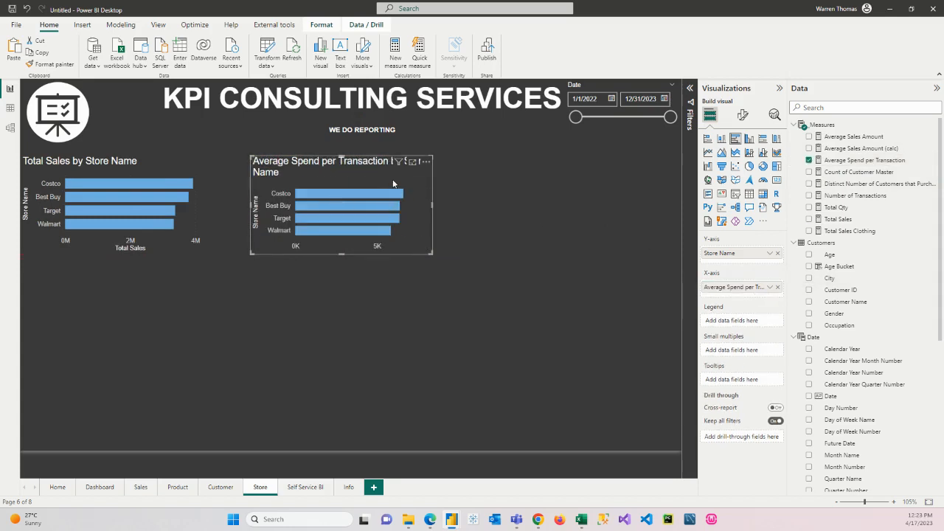
drag(394, 184, 611, 174)
drag(848, 209, 770, 291)
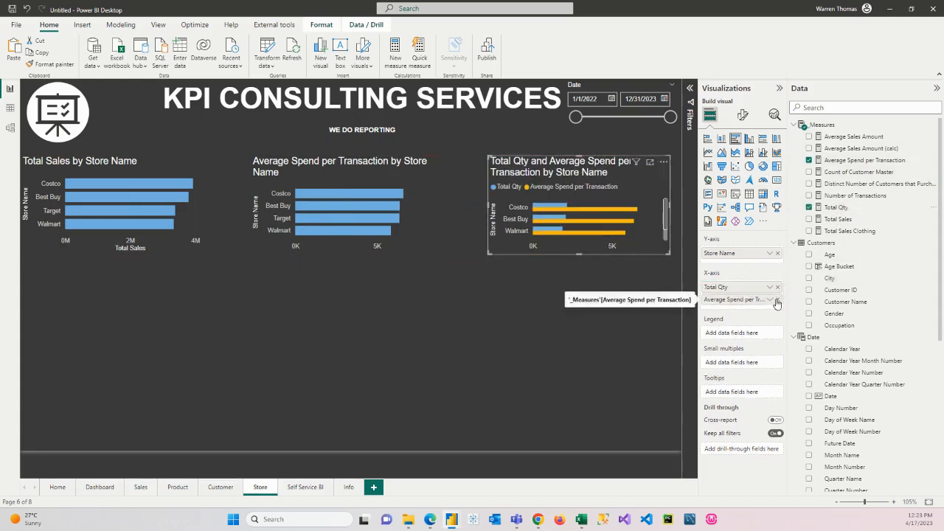
click(776, 299)
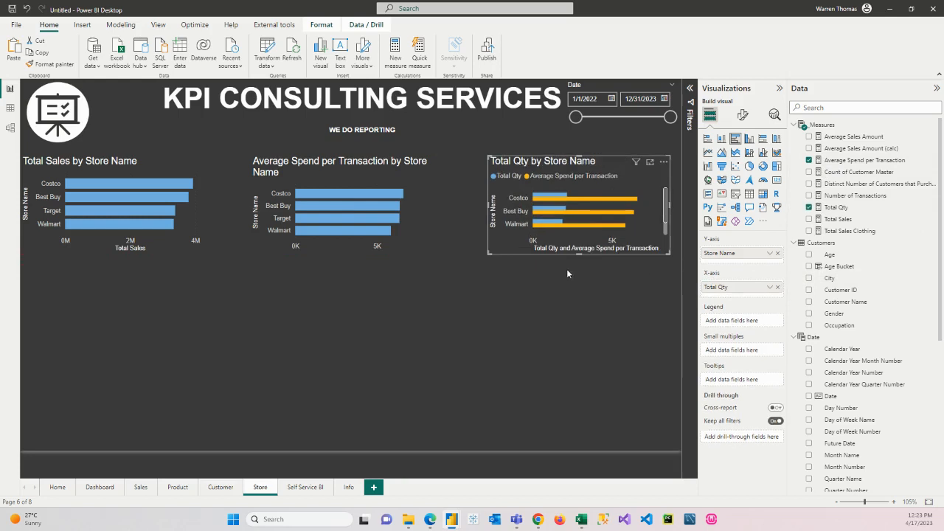
Step: Check cross-highlighting by selecting and clearing the Costco bar in the Average Spend per Transaction chart
click(322, 195)
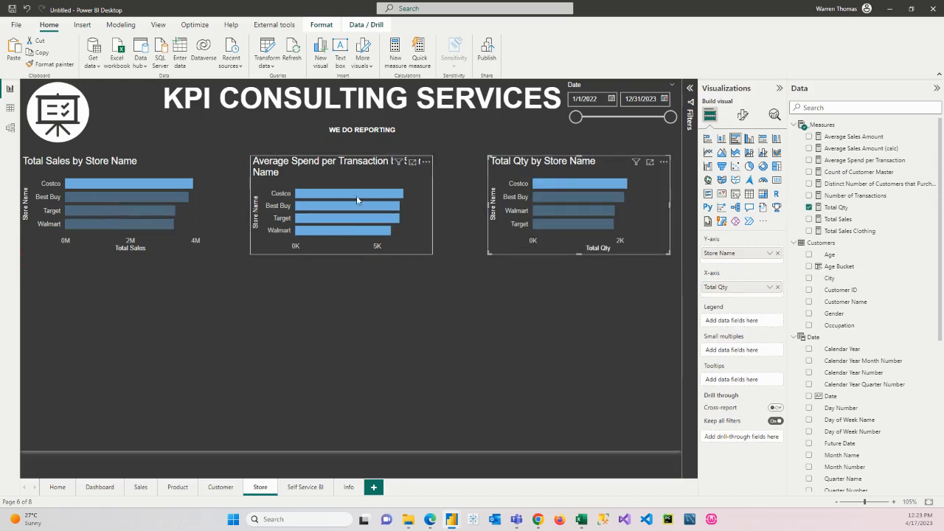
click(356, 195)
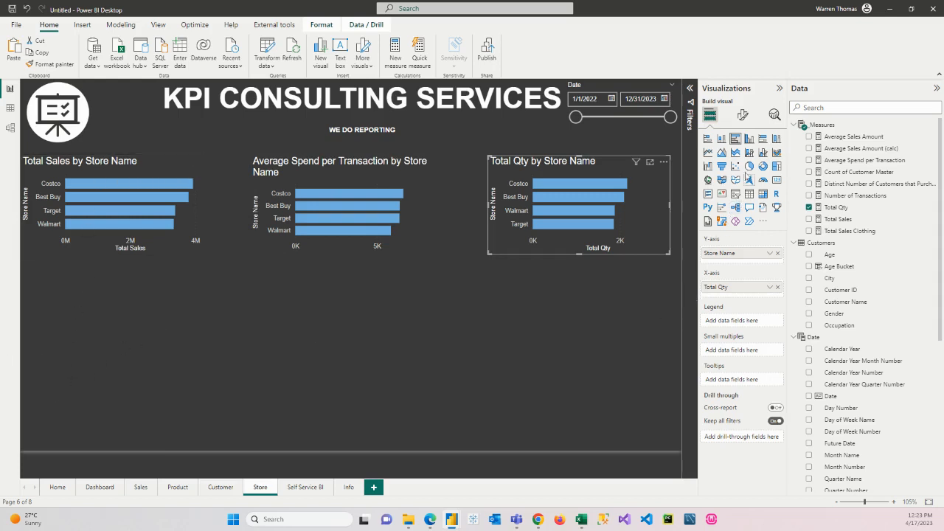
Step: Insert an empty clustered bar chart below the Total Sales by Store Name chart and extend it slightly upward
click(606, 378)
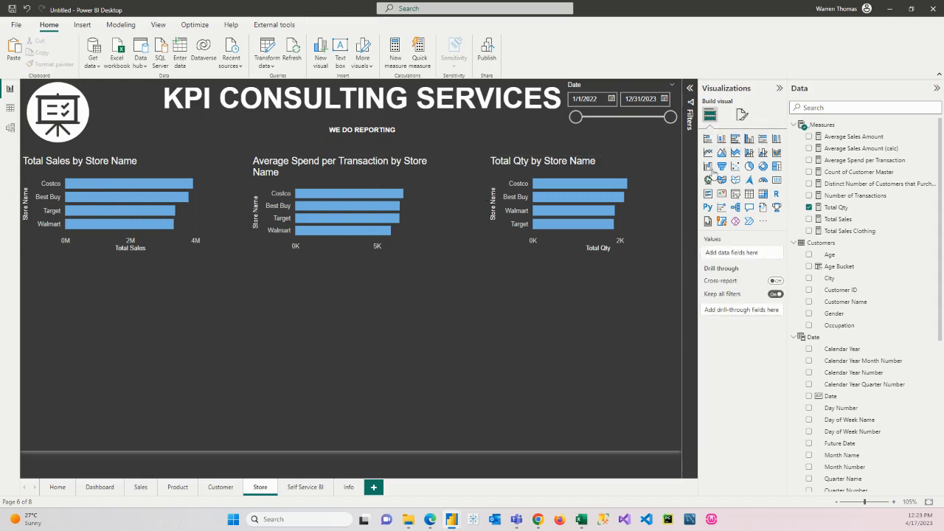
click(735, 138)
drag(133, 325, 126, 359)
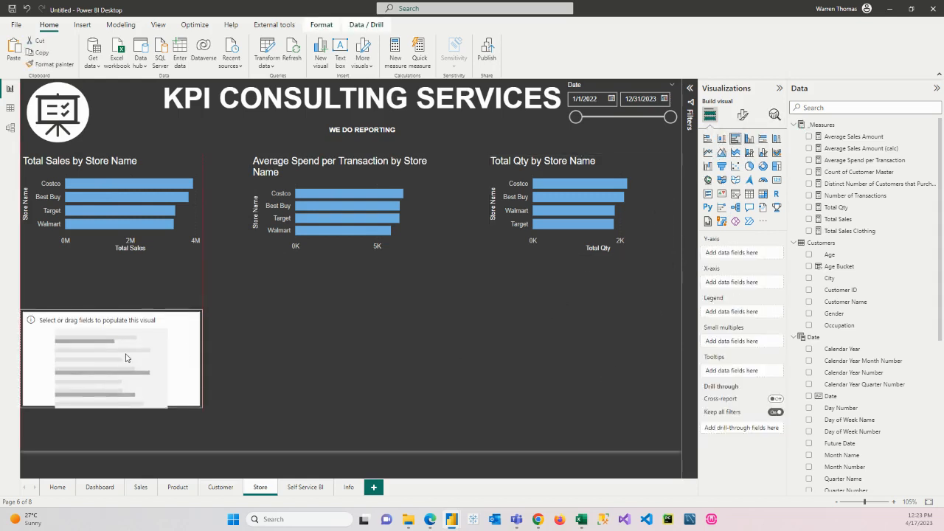
drag(112, 312, 112, 285)
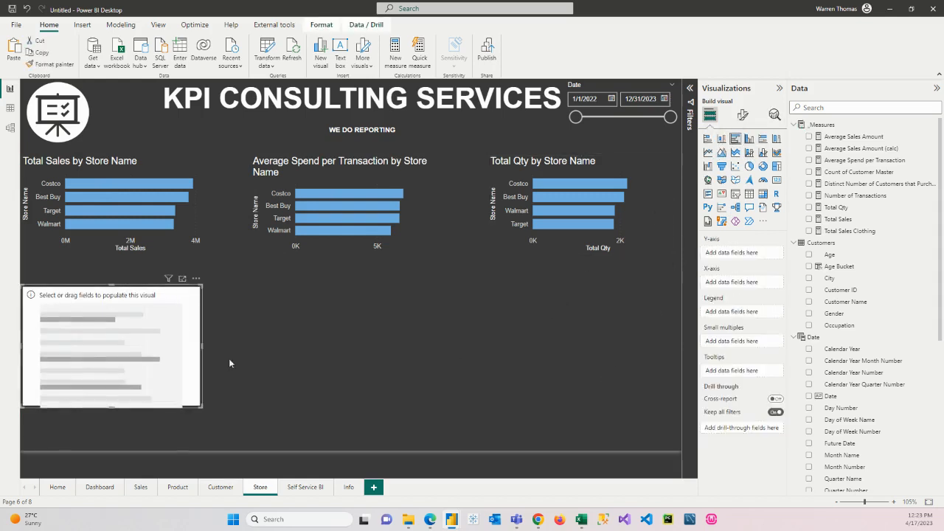
Step: Plot Distinct Number of Customers that Purchased by Store Name in the new chart and extend it down to the footer line
click(809, 184)
scroll(841, 369, down, 5)
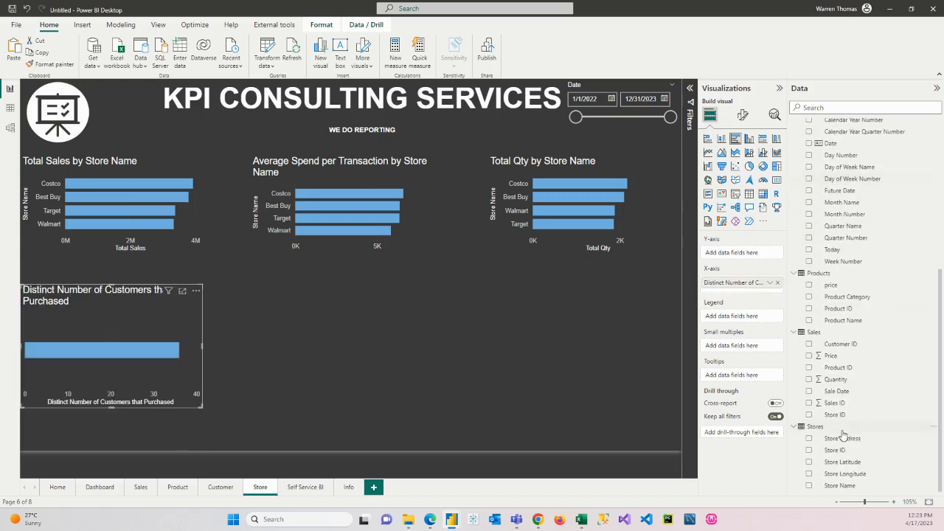
click(809, 485)
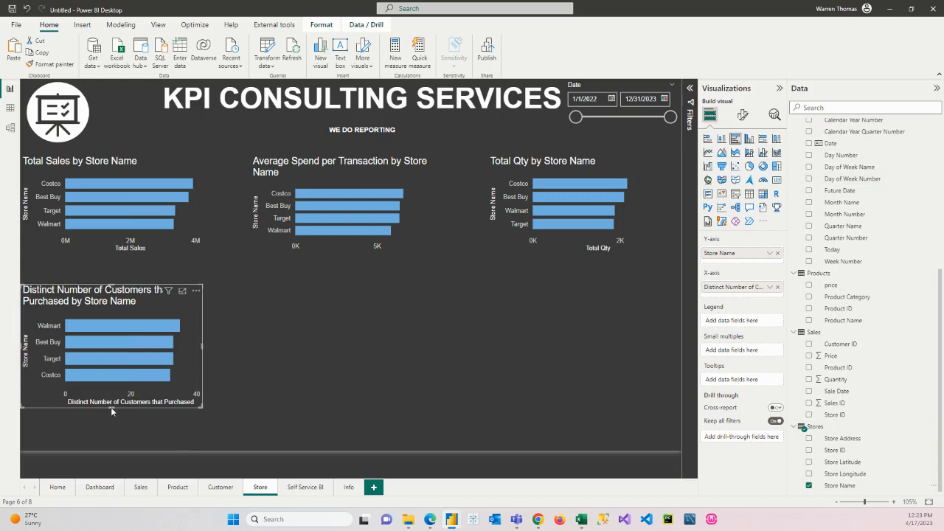
drag(111, 407, 111, 449)
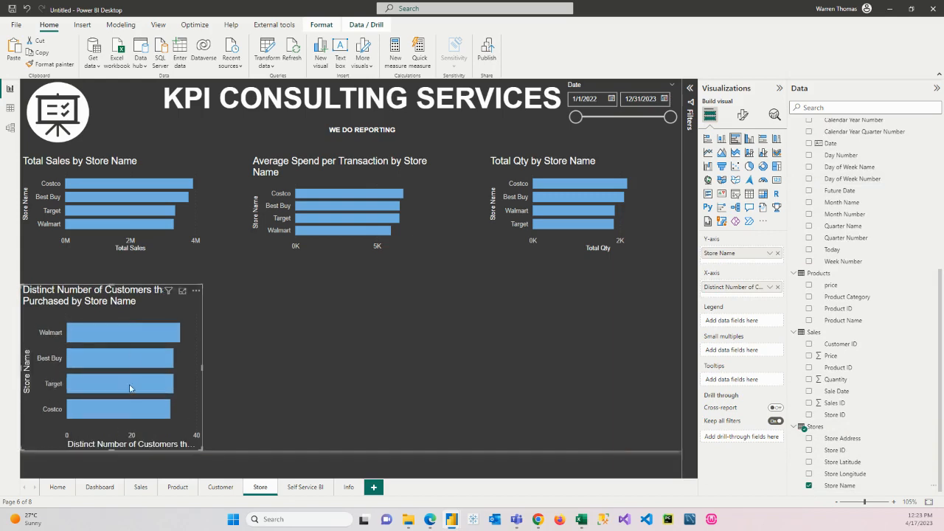
Step: Insert an empty map visual beside the distinct customers chart and enlarge it to fill the remaining space below the upper charts
click(310, 329)
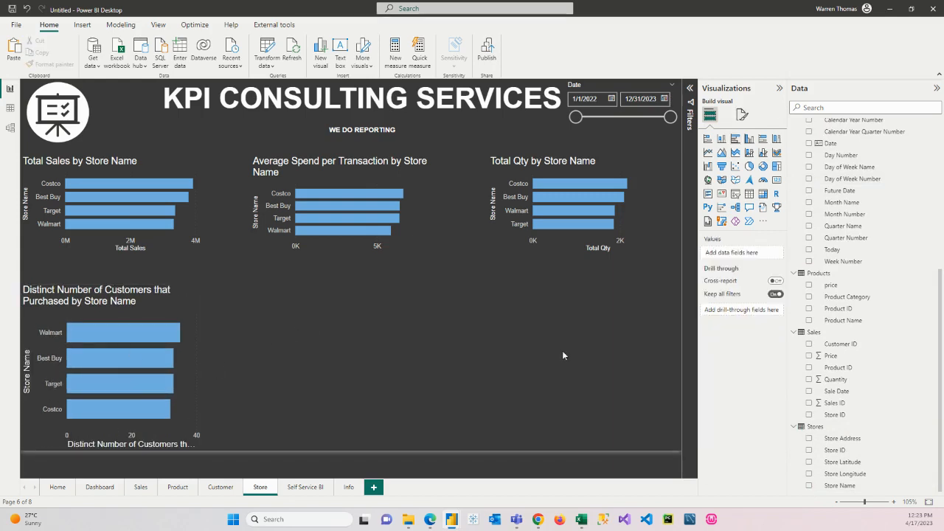
click(707, 179)
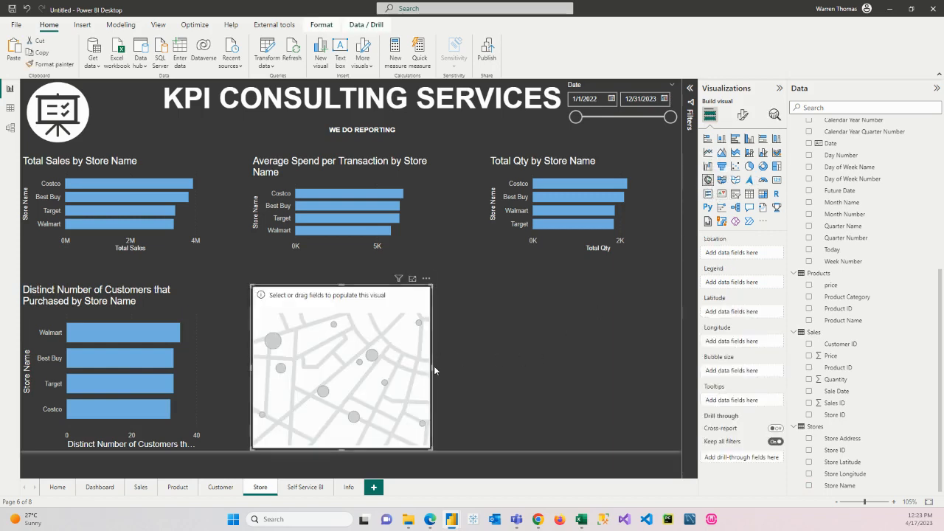
drag(433, 366, 680, 366)
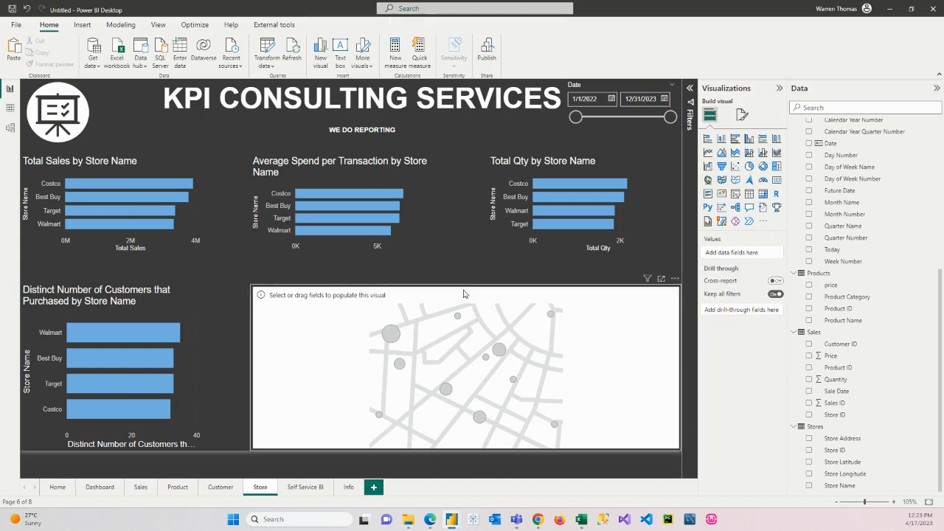
drag(465, 288, 467, 255)
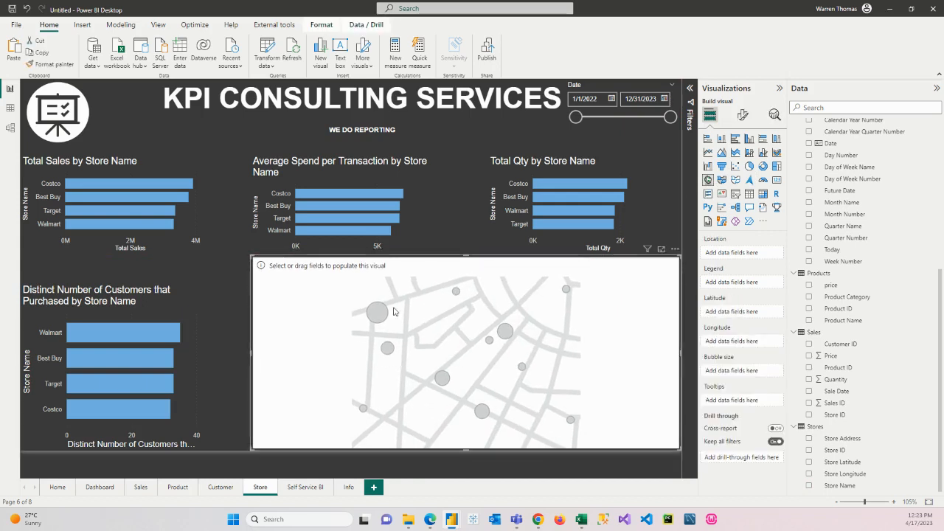
drag(251, 354, 222, 356)
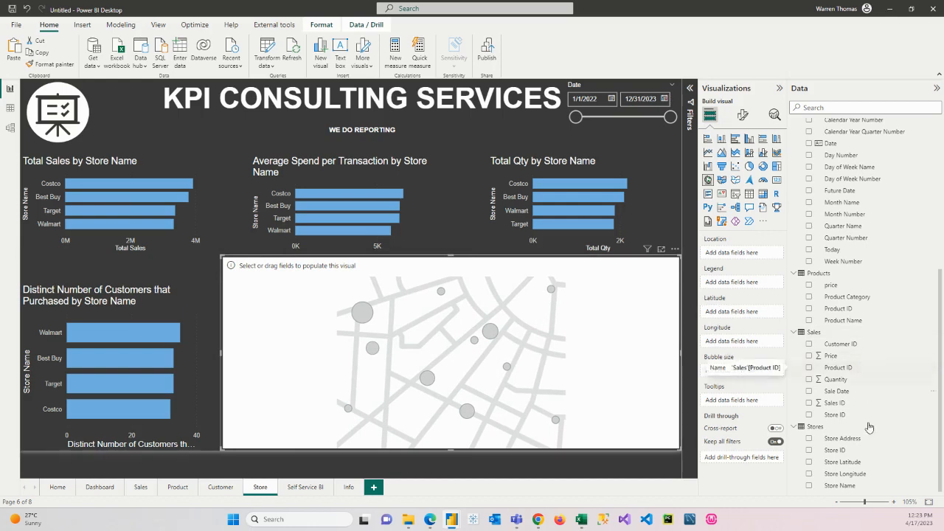
Step: Map the stores using Store Latitude and Store Longitude, with Total Sales as the bubble size
drag(839, 468, 744, 315)
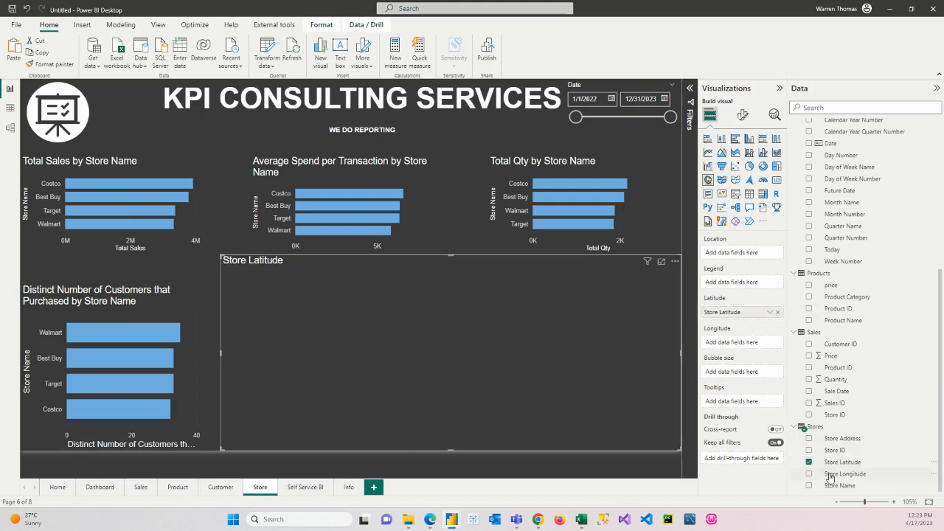
drag(831, 475, 738, 342)
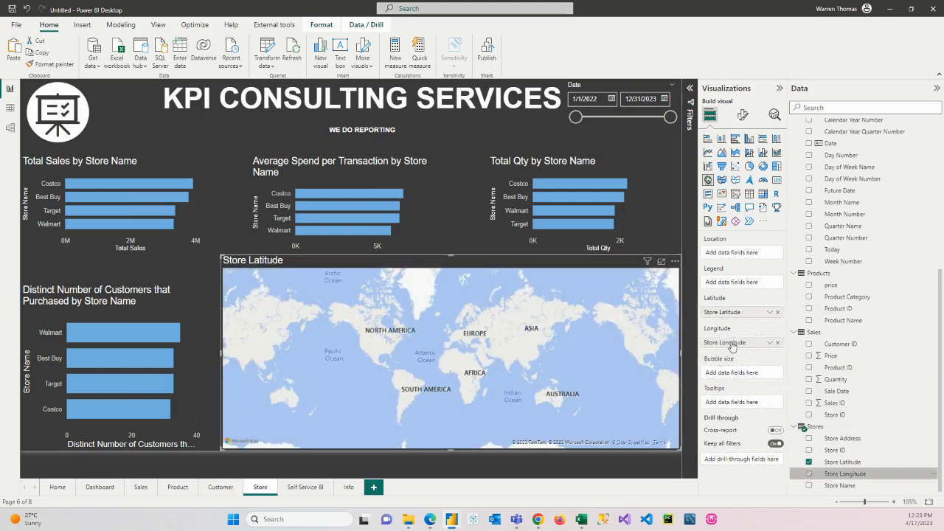
scroll(848, 361, up, 7)
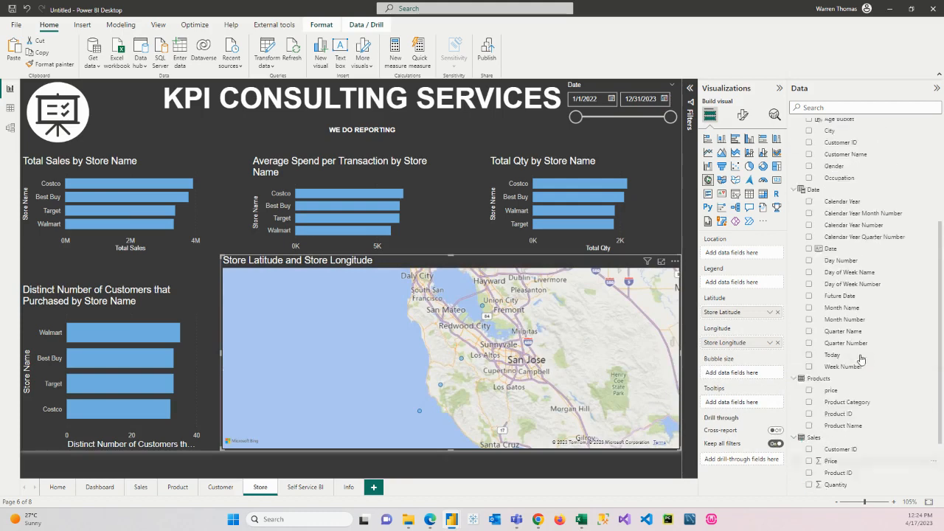
drag(837, 220, 727, 380)
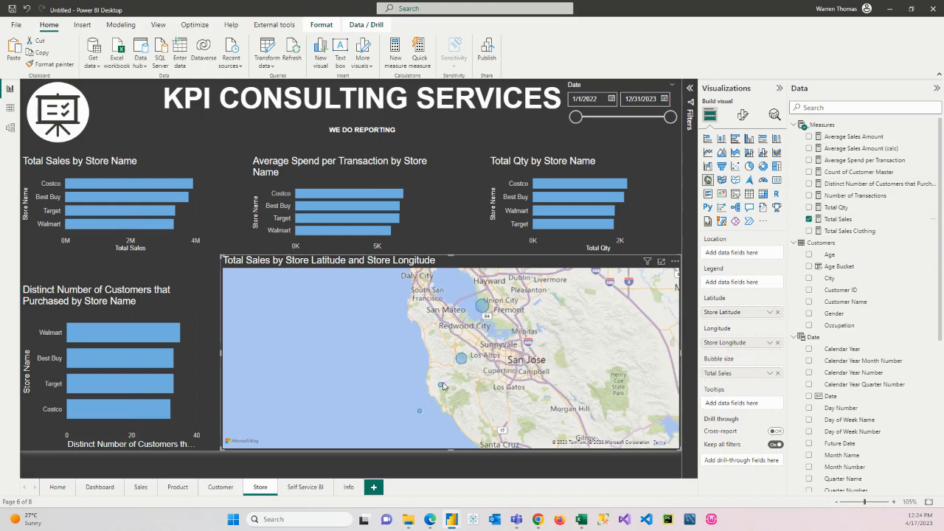
mouse_move(484, 309)
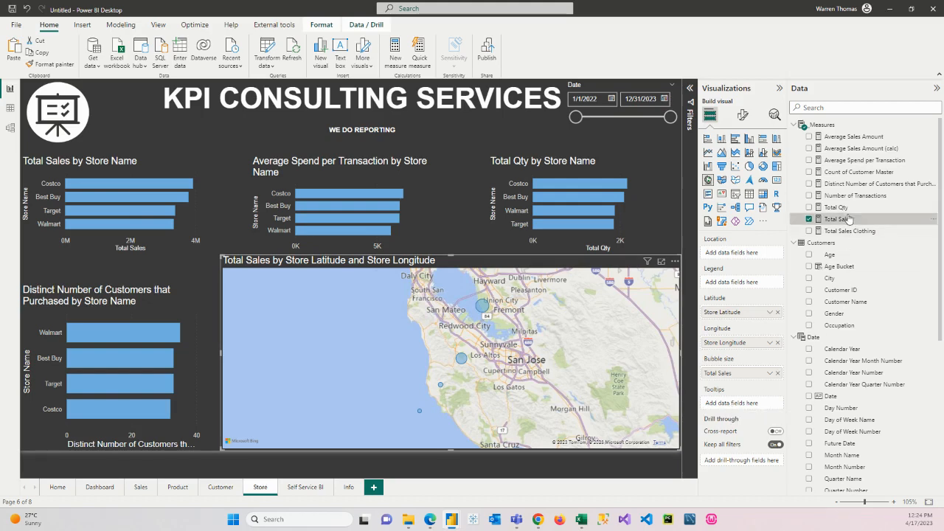
Step: Add Total Qty, Number of Transactions, Distinct Number of Customers that Purchased and Average Spend per Transaction to the map's tooltips
drag(841, 209, 752, 404)
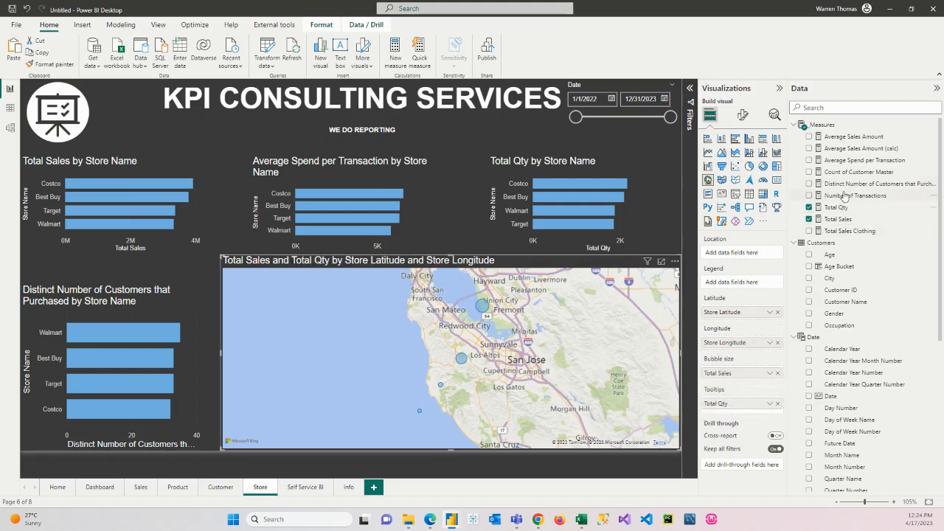
drag(846, 194, 749, 411)
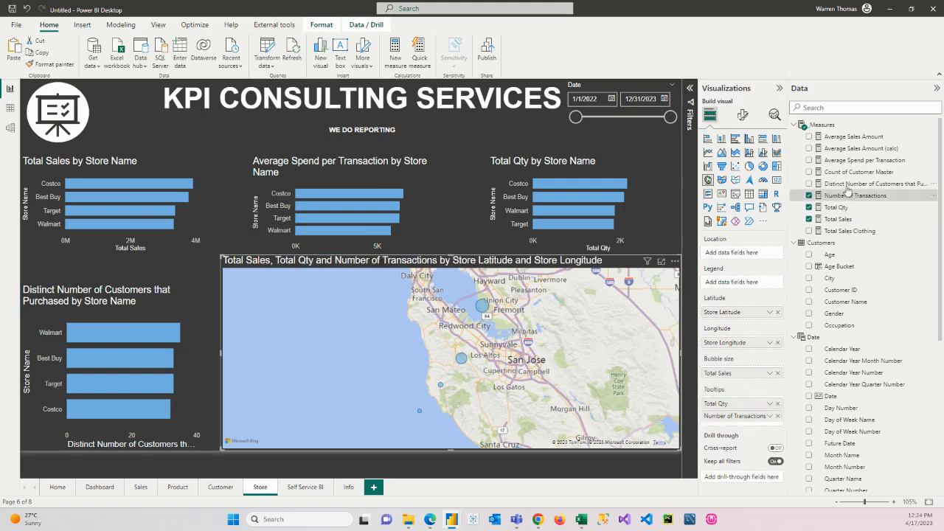
drag(851, 184, 759, 429)
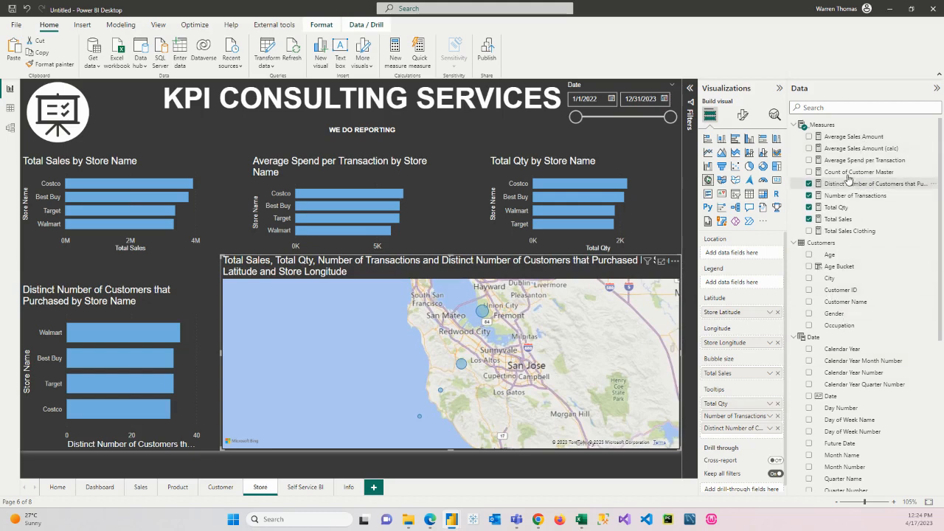
drag(852, 162, 764, 435)
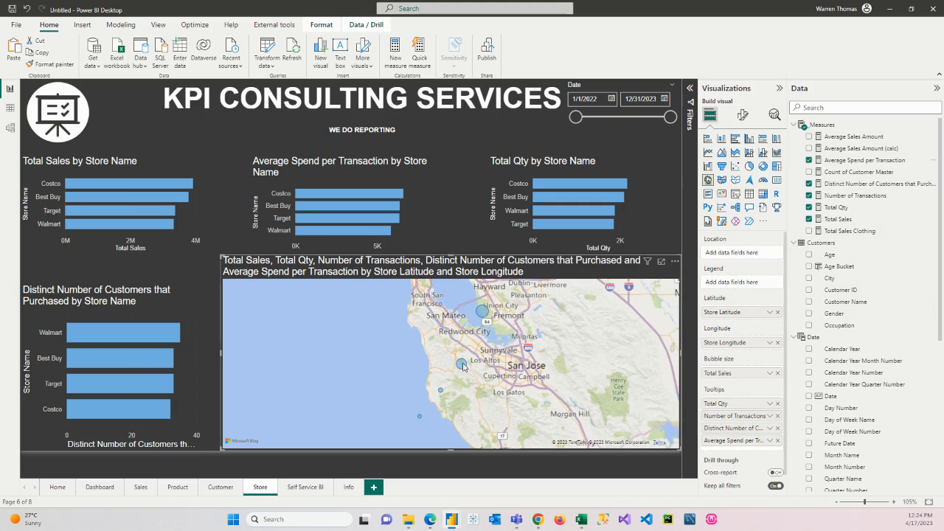
mouse_move(463, 366)
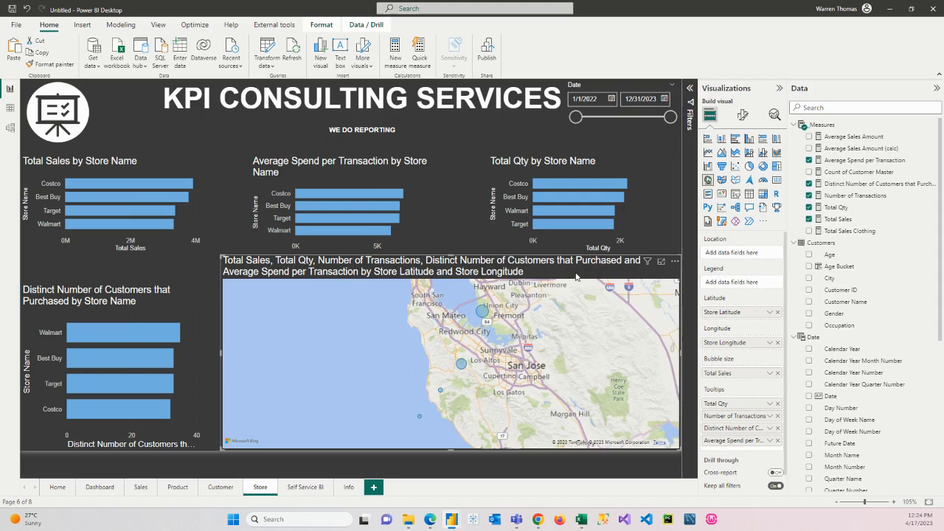
Step: Change the map's title text to "Total Sales by Store"
click(741, 114)
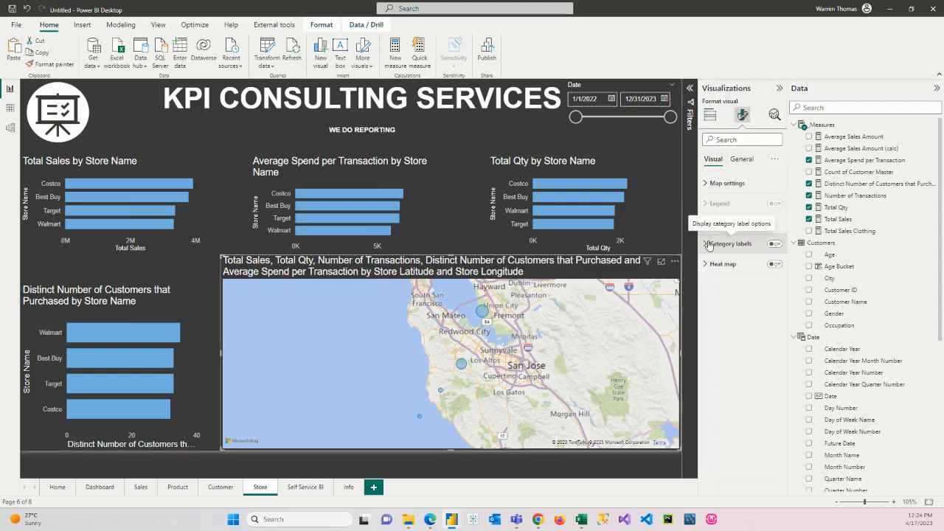
click(706, 183)
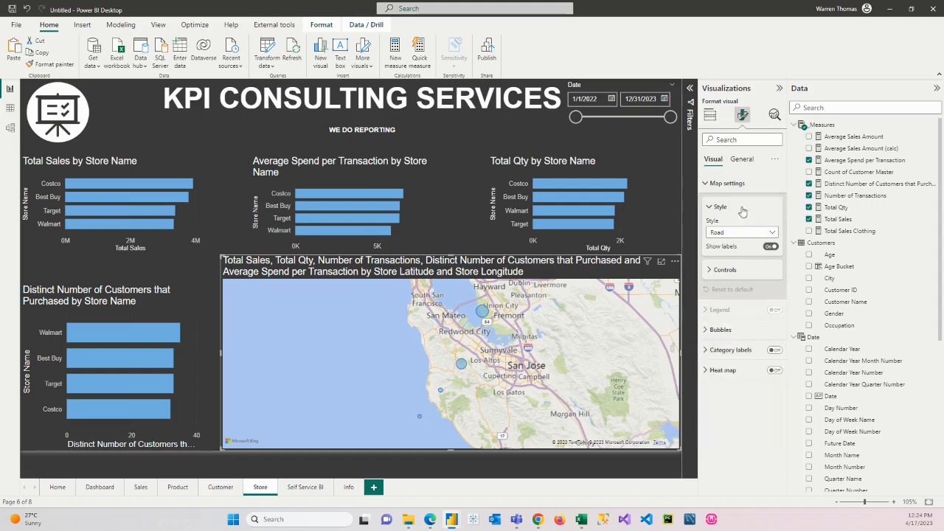
click(742, 159)
click(713, 203)
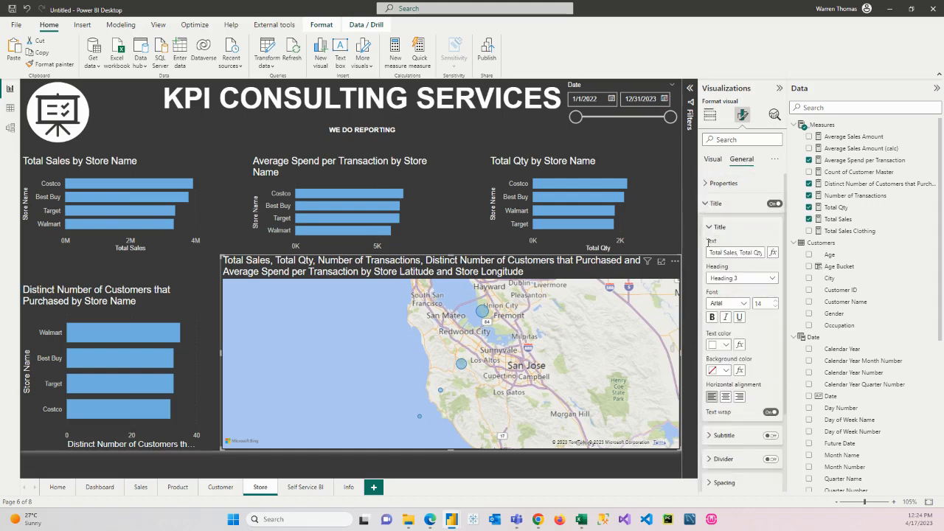
drag(710, 252, 819, 256)
key(BackSpace)
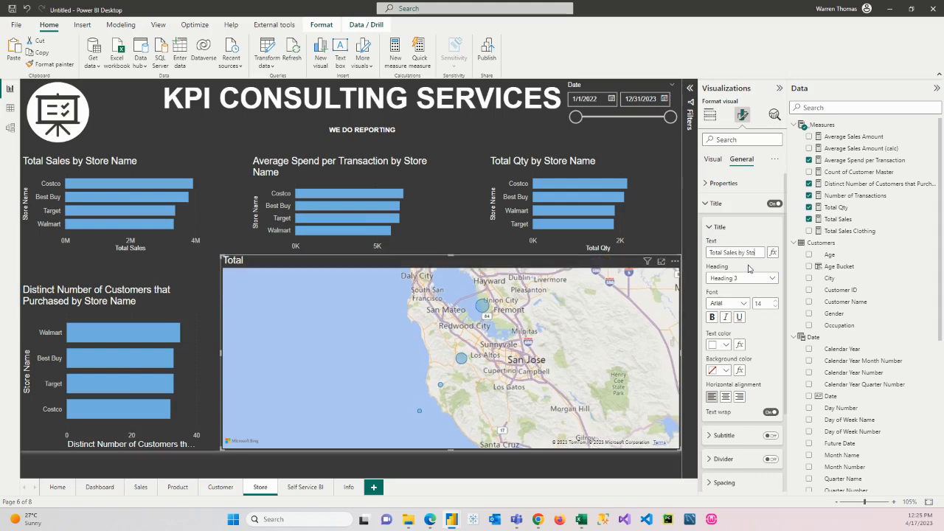
text(Sales by Store)
click(759, 228)
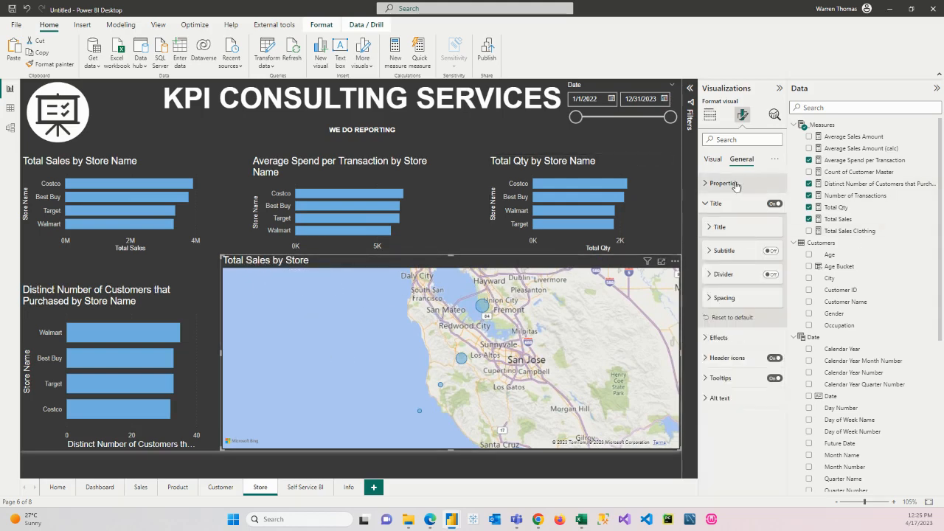
Step: Center the map's title horizontally and deselect the map
click(710, 228)
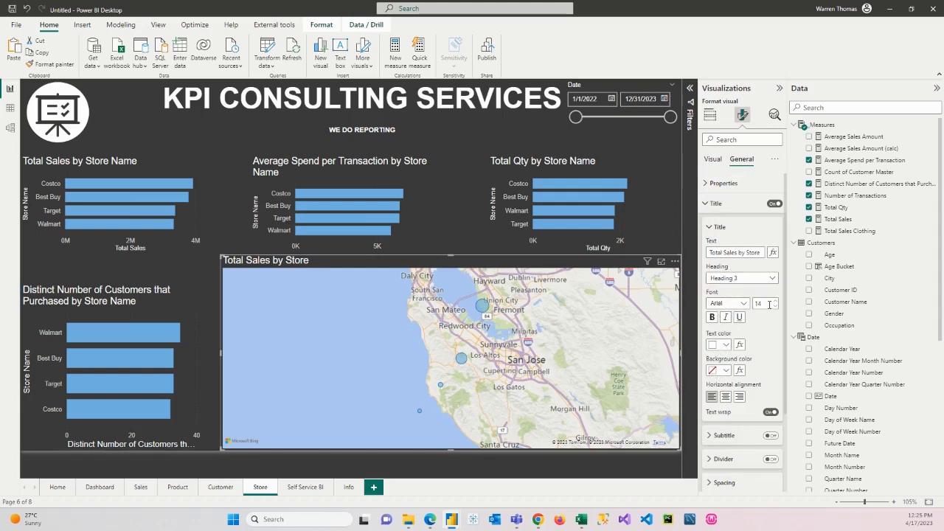
click(725, 396)
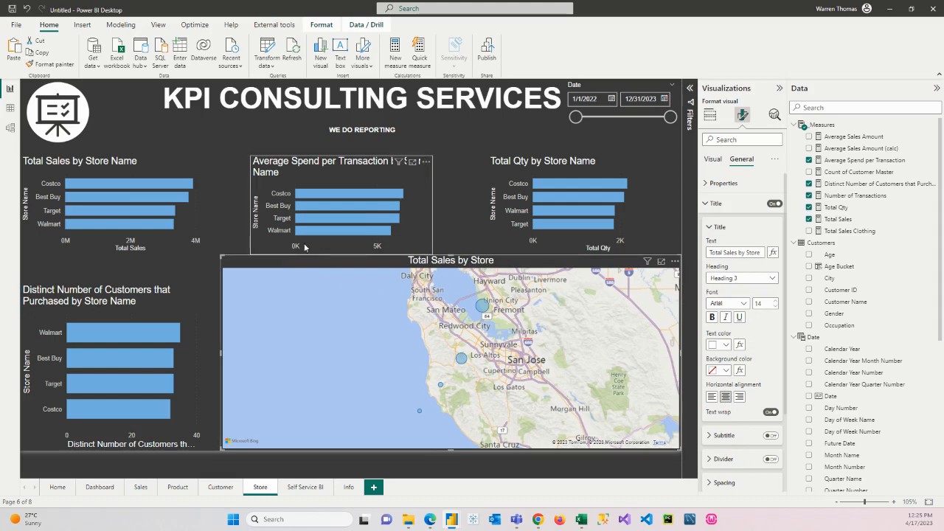
click(447, 474)
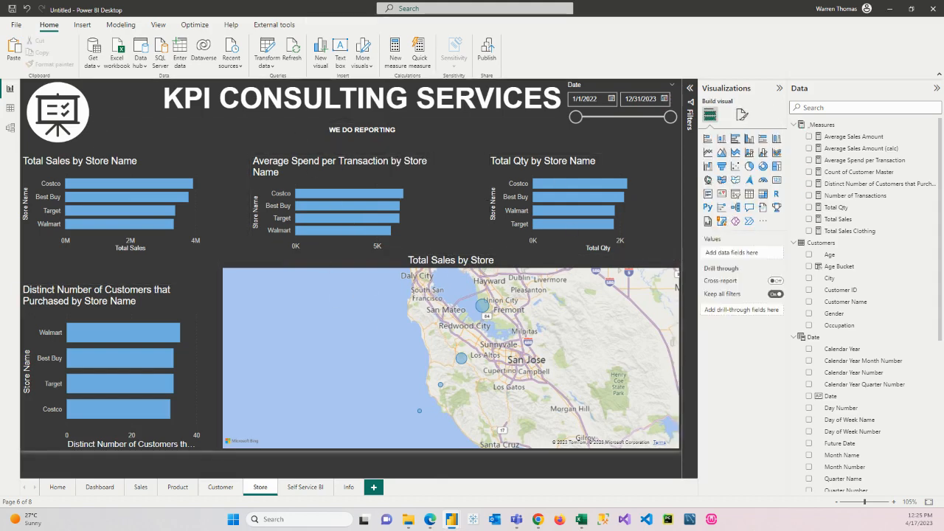
Step: Add a decomposition tree to the Self Service BI page and enlarge it to fill the area below the header
click(304, 487)
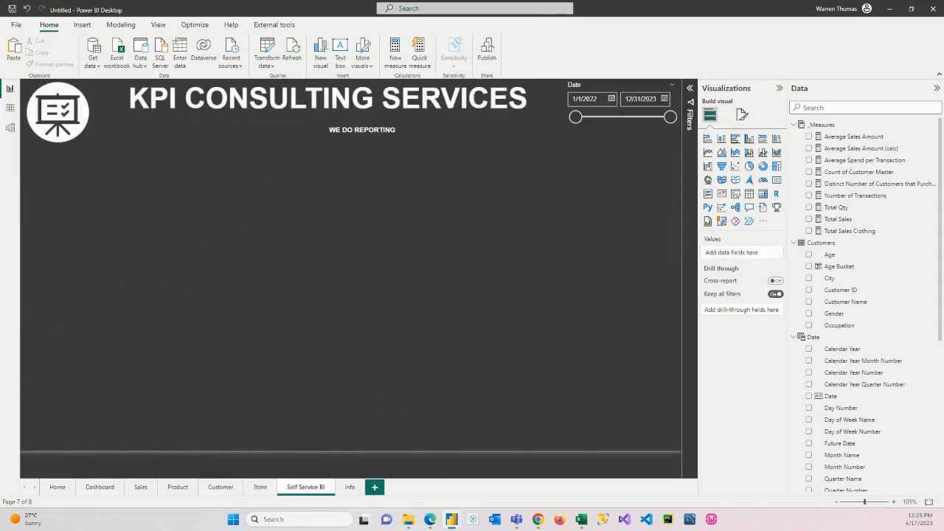
click(735, 208)
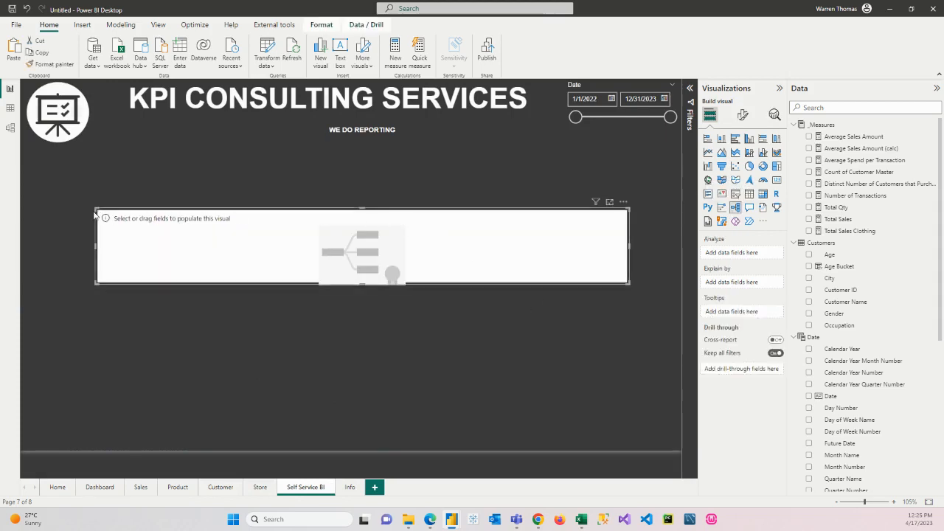
drag(95, 208, 22, 154)
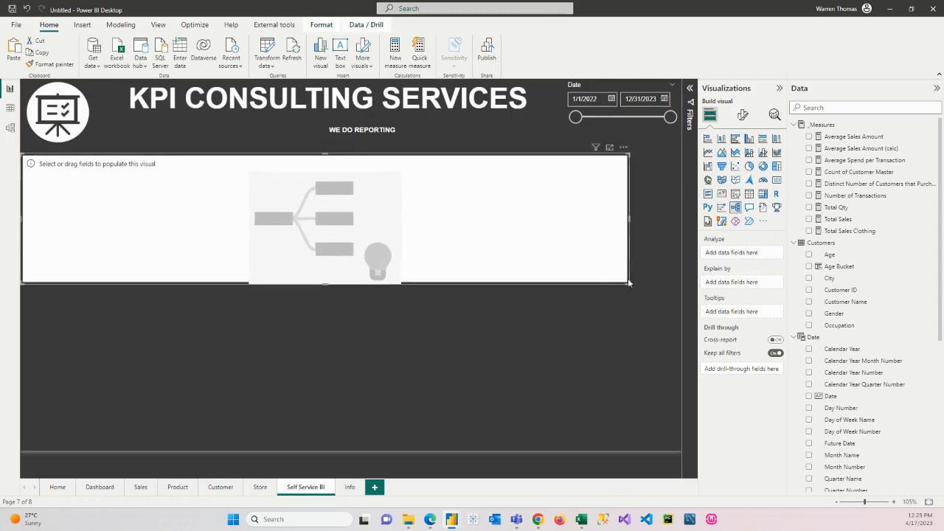
drag(628, 282, 679, 448)
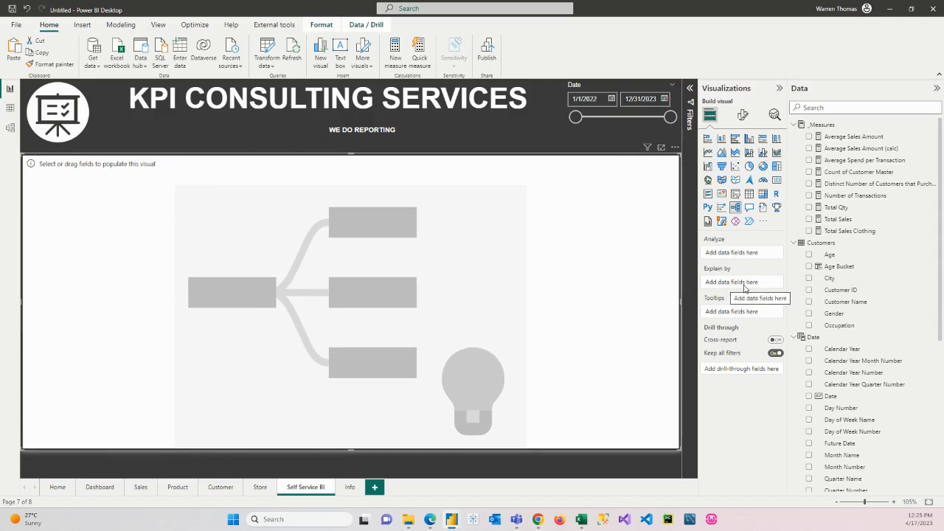
Step: Set the decomposition tree to analyze Total Sales, explained by Age Bucket, City, Gender and Occupation
drag(837, 219, 743, 255)
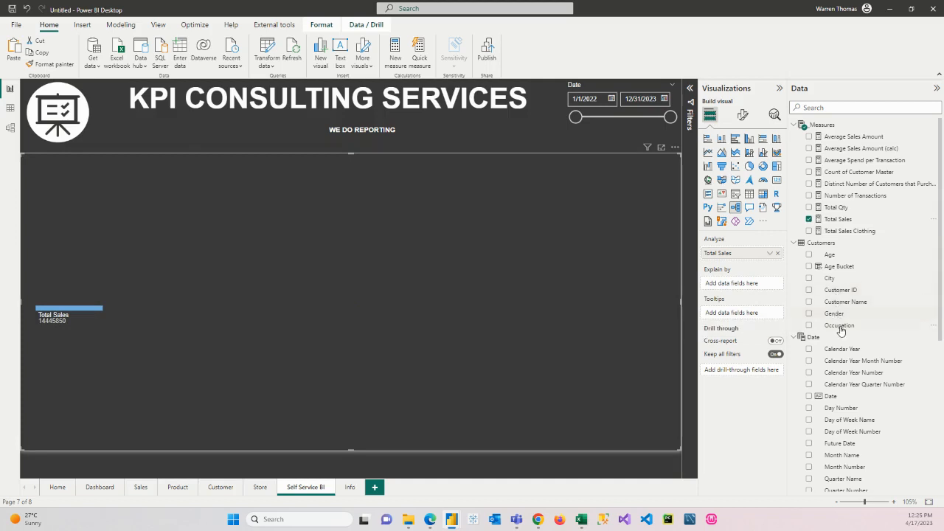
drag(838, 267, 743, 288)
drag(830, 278, 745, 292)
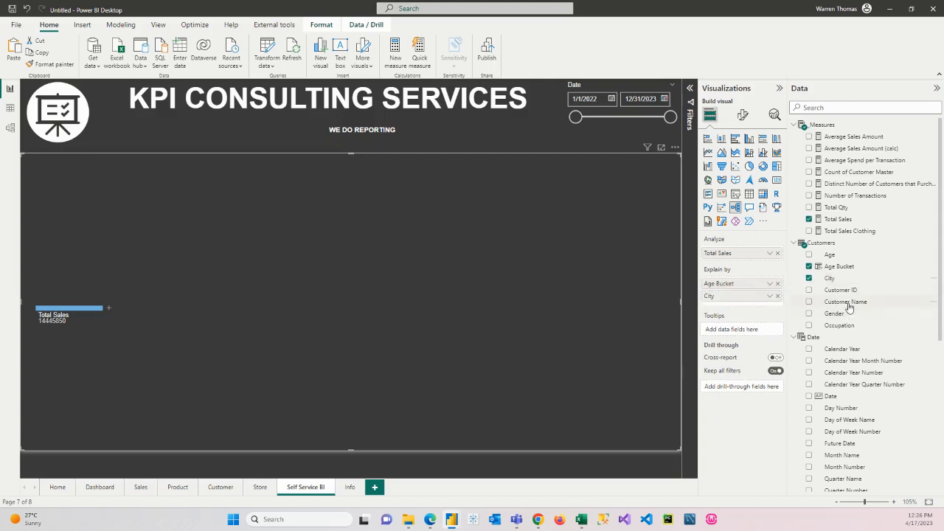
drag(841, 315, 745, 303)
click(840, 325)
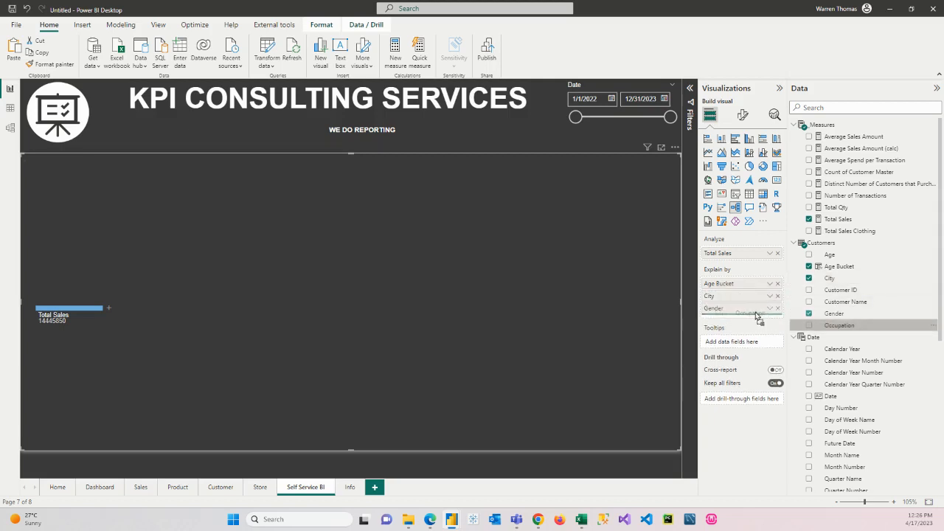
Step: Add Calendar Year and Calendar Year Month Number to the tree's explain-by fields, ahead of Age Bucket
scroll(848, 361, down, 5)
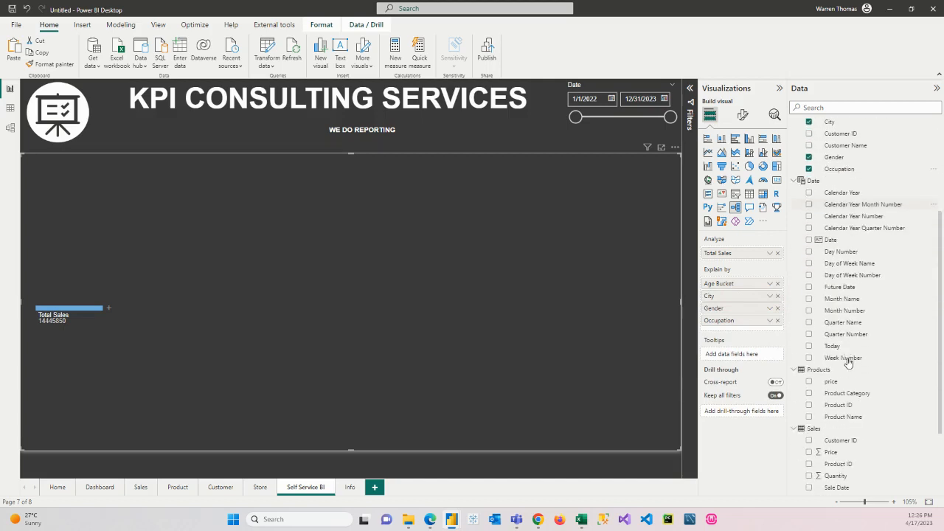
drag(848, 182, 746, 285)
drag(859, 193, 764, 297)
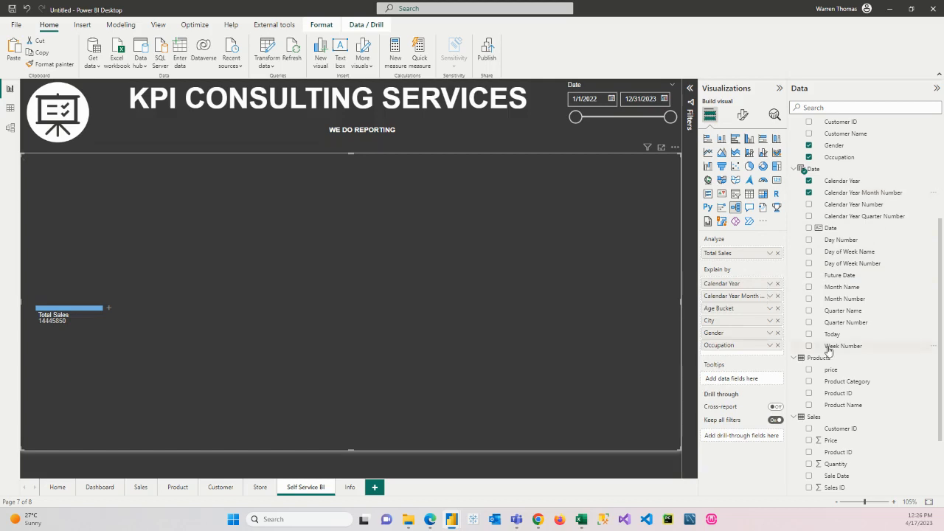
Step: Add Product Category, Product Name and Store Name to the tree's explain-by fields, between the calendar fields and Age Bucket
scroll(829, 351, down, 3)
drag(852, 302, 743, 303)
drag(841, 322, 744, 319)
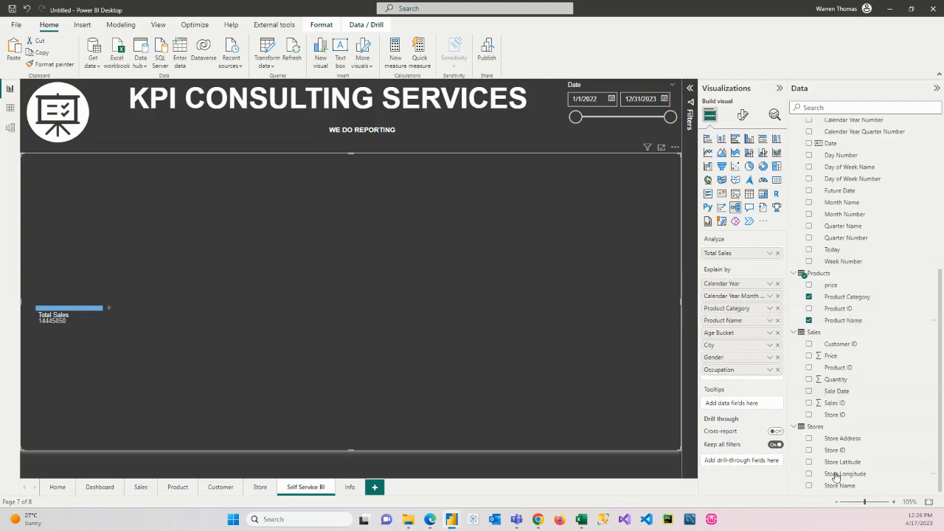
drag(837, 486, 739, 339)
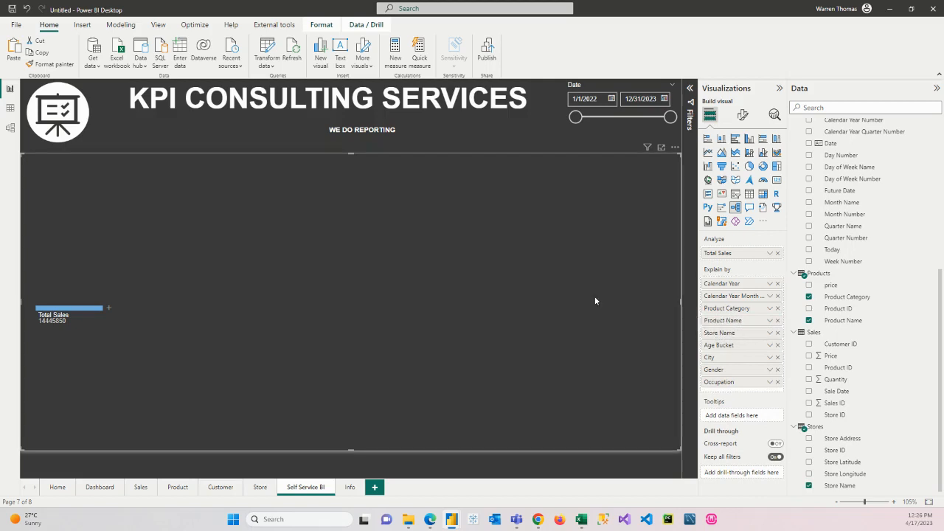
Step: Break Total Sales down by Age Bucket, Between 30 & 40 by Gender, Female by Occupation, and Engineer by Calendar Year
click(106, 307)
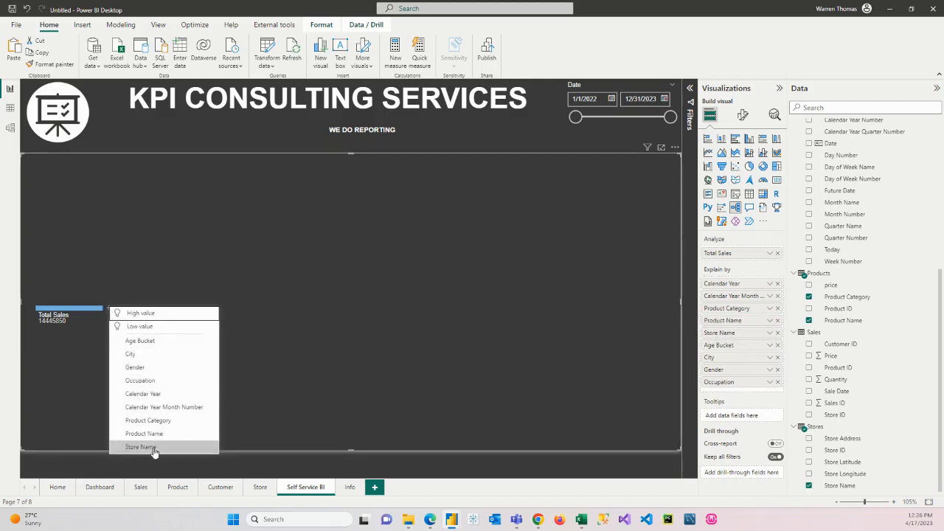
click(163, 343)
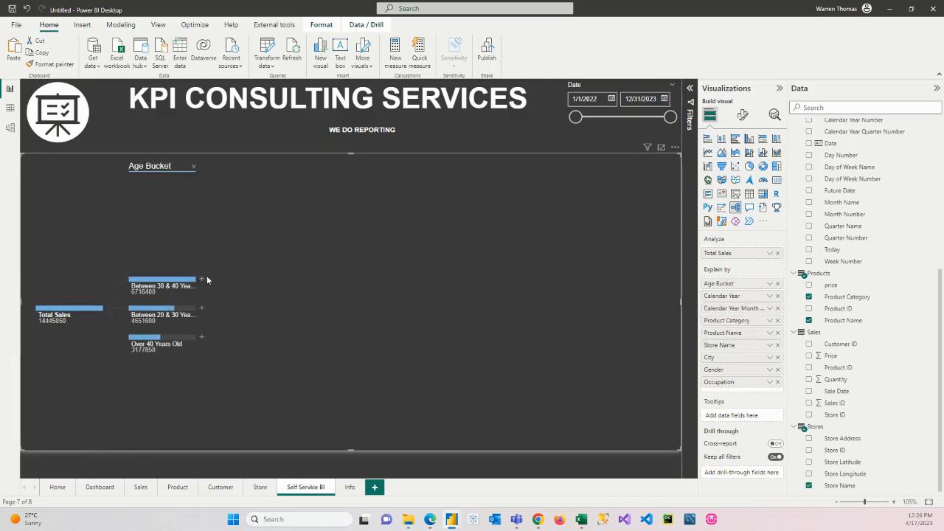
click(201, 282)
click(250, 320)
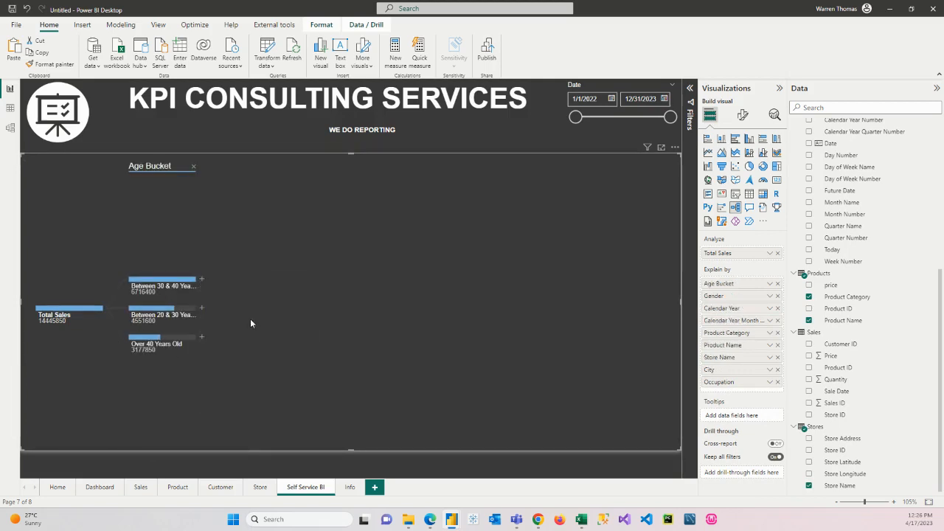
click(294, 296)
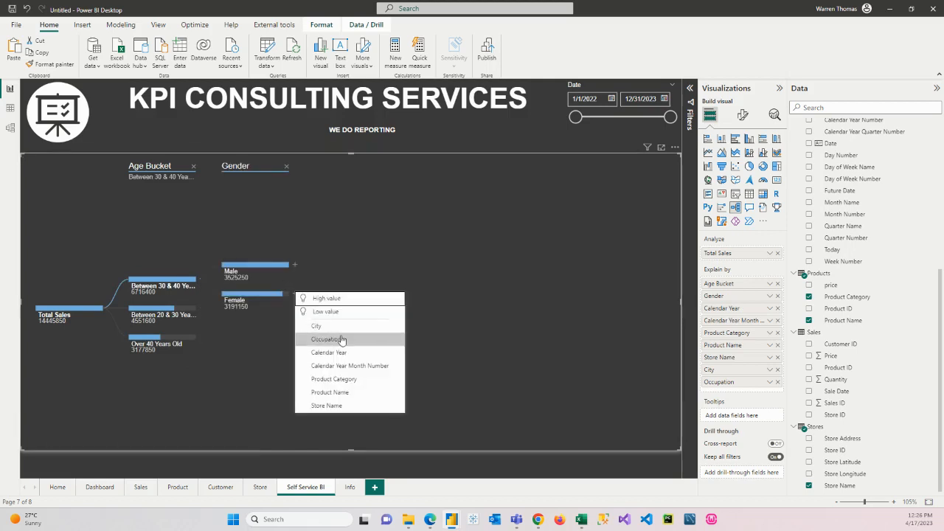
click(344, 337)
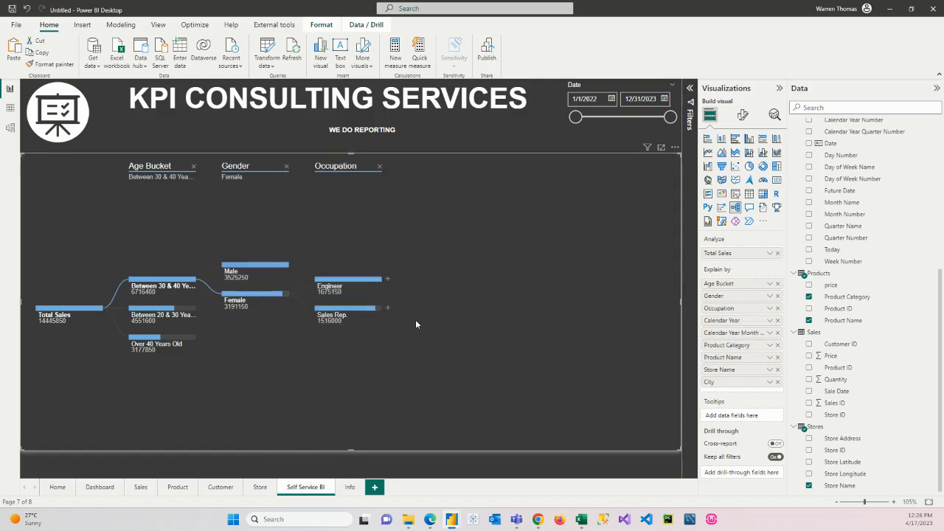
click(386, 281)
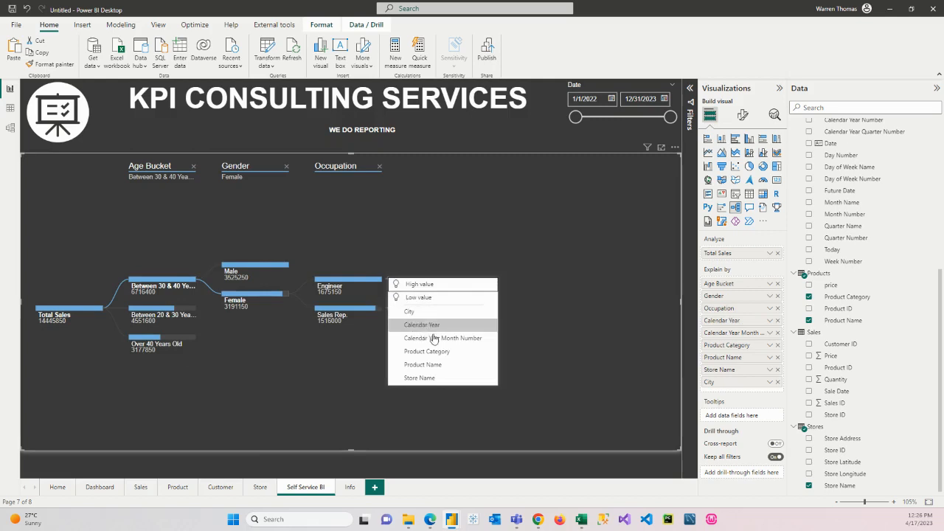
click(553, 389)
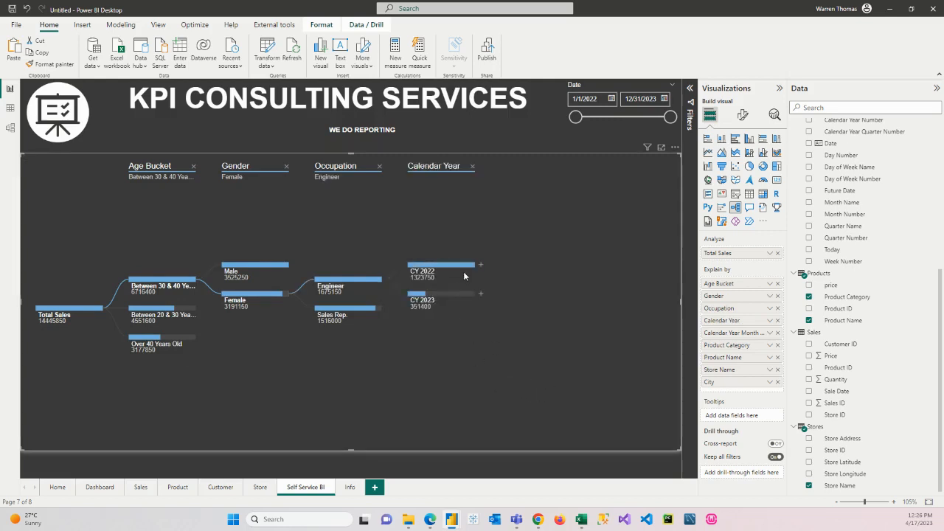
Step: Switch the tree's expanded path to the Male branch, and then to the Between 20 & 30 age group
click(268, 263)
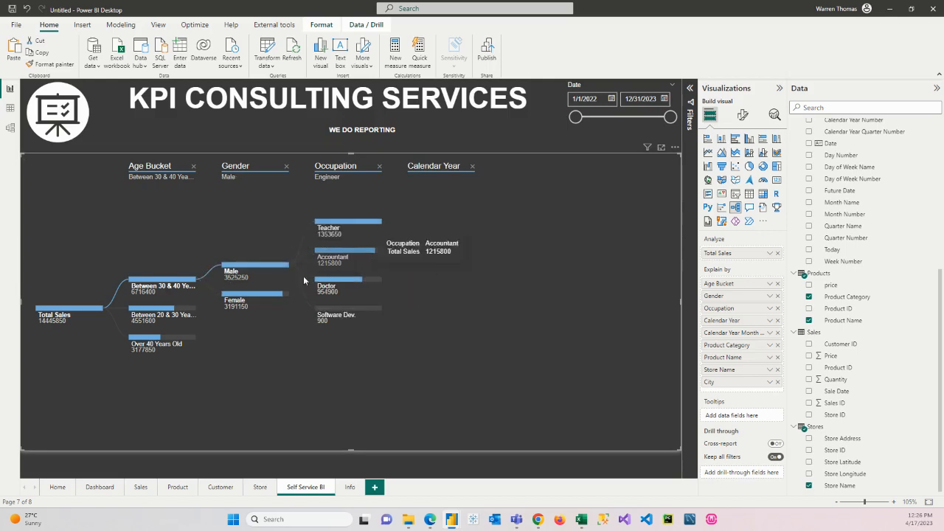
click(151, 310)
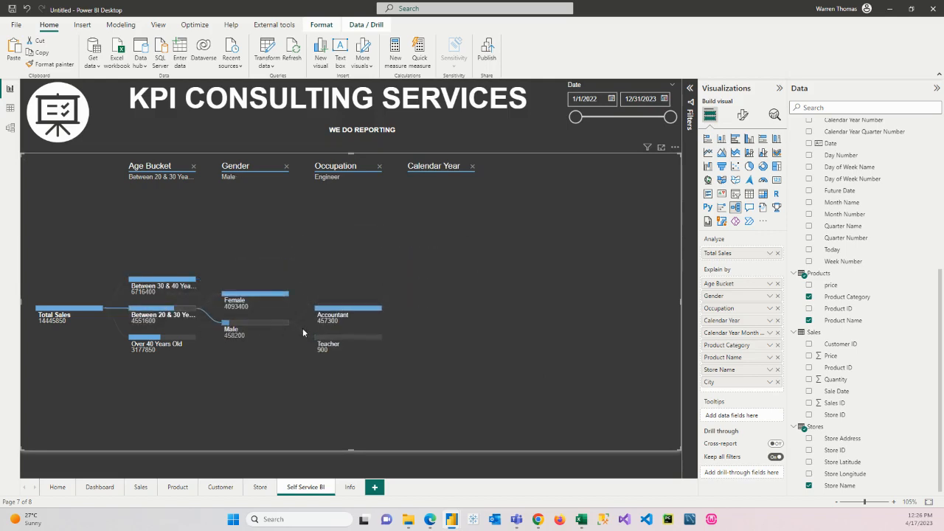
Step: Remove the Calendar Year, Occupation, Gender and Age Bucket levels so the tree collapses back to Total Sales
click(472, 166)
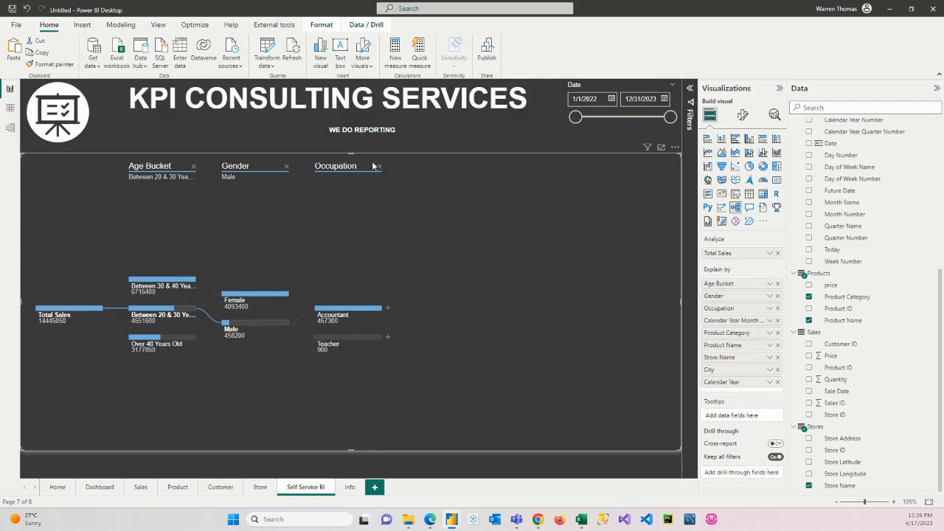
click(379, 166)
click(287, 166)
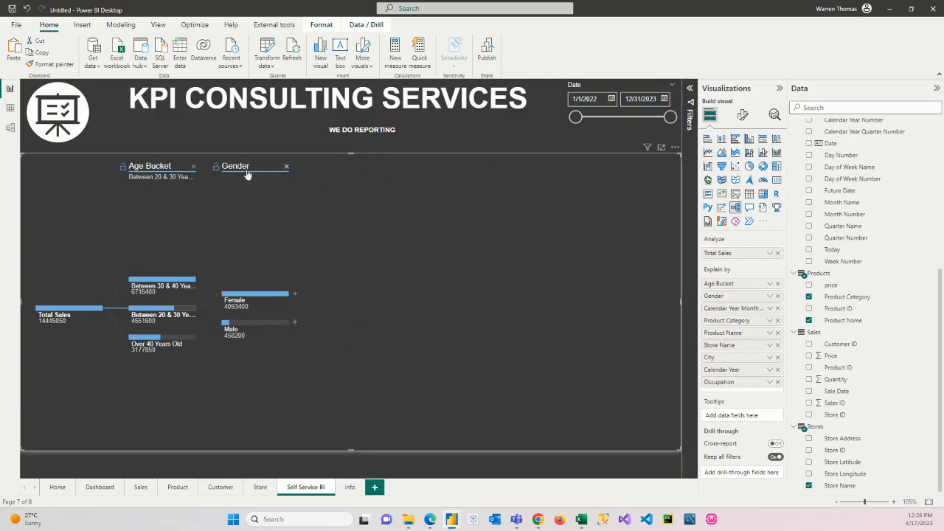
click(193, 166)
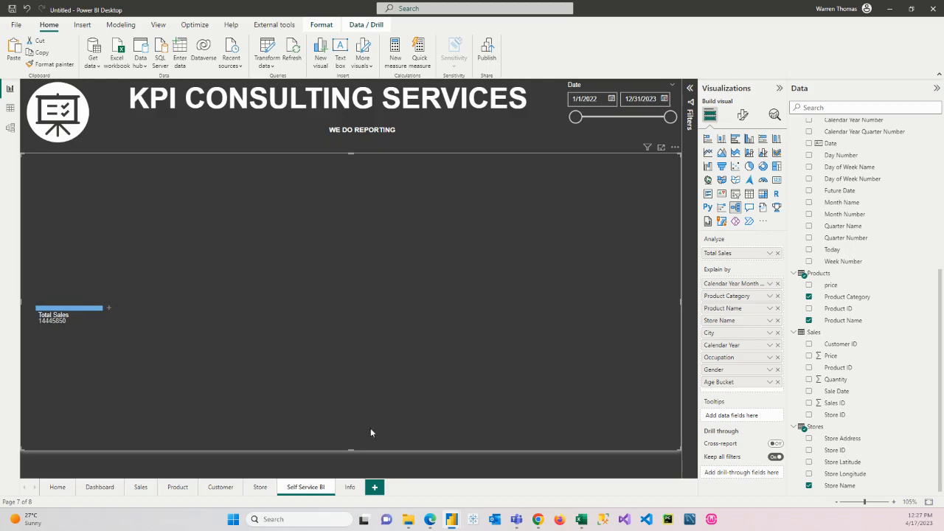
Step: Test the report's page navigation by visiting the Info, Dashboard, Sales, Product and Store pages, finishing on the Home page
click(349, 487)
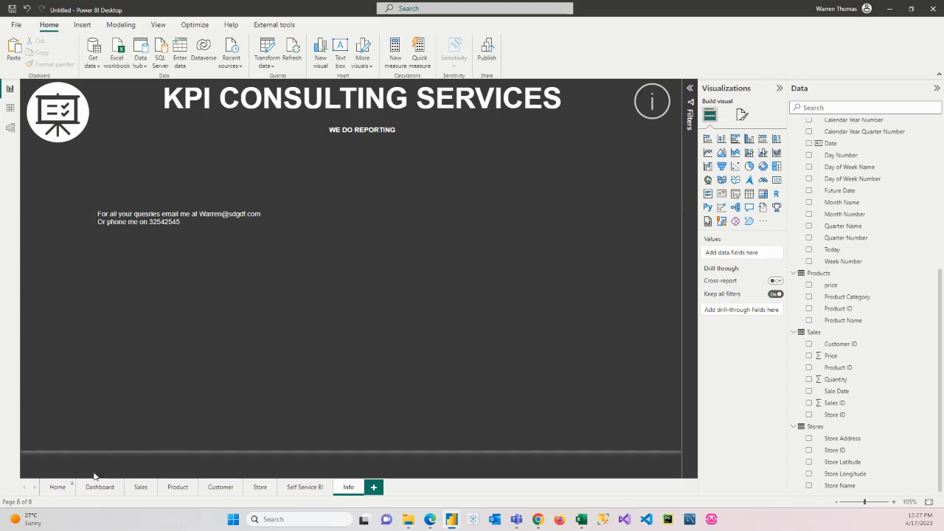
click(58, 487)
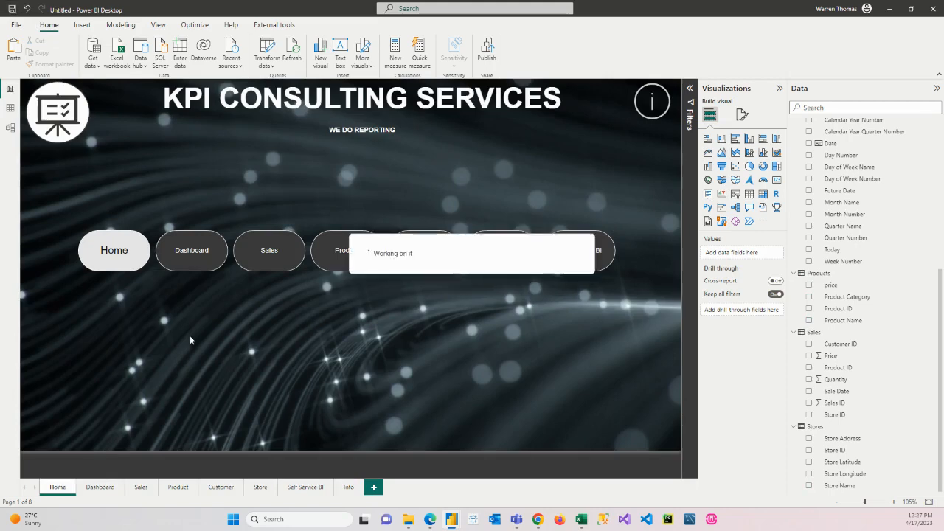
ctrl+click(189, 258)
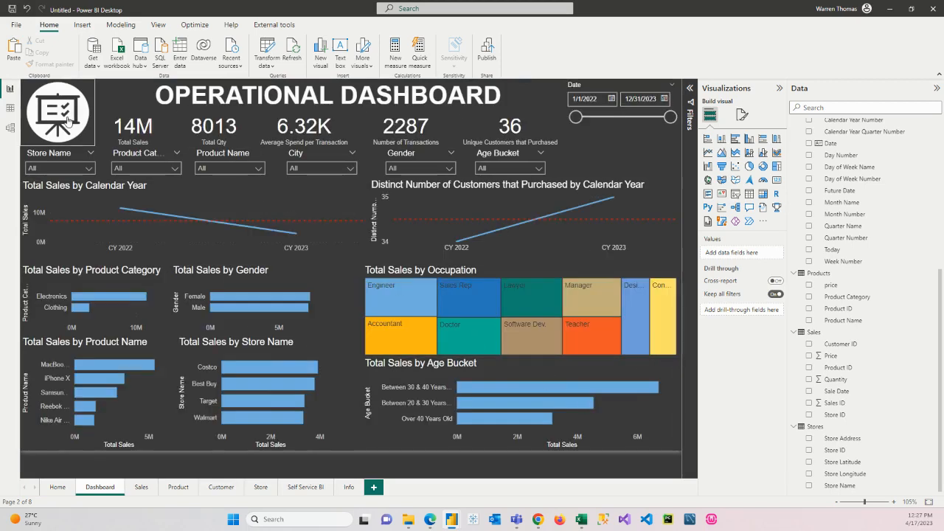
ctrl+click(67, 120)
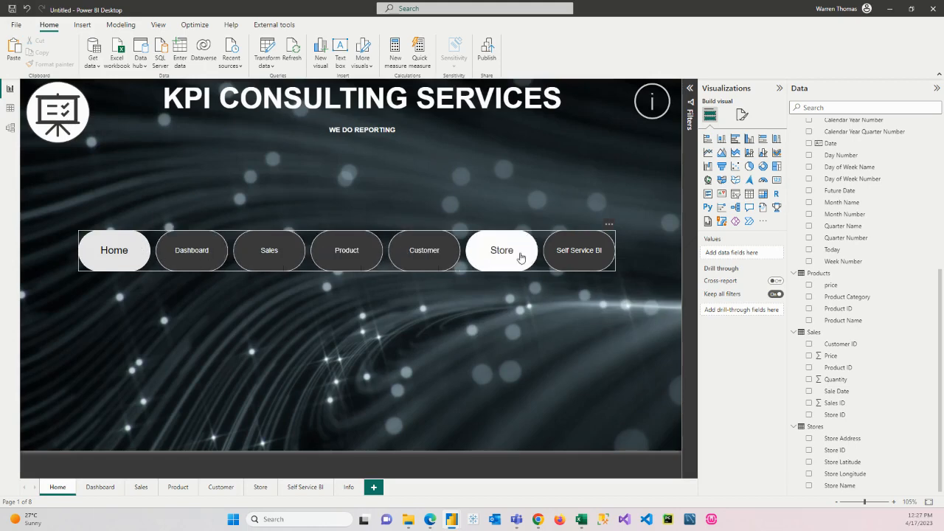
click(137, 490)
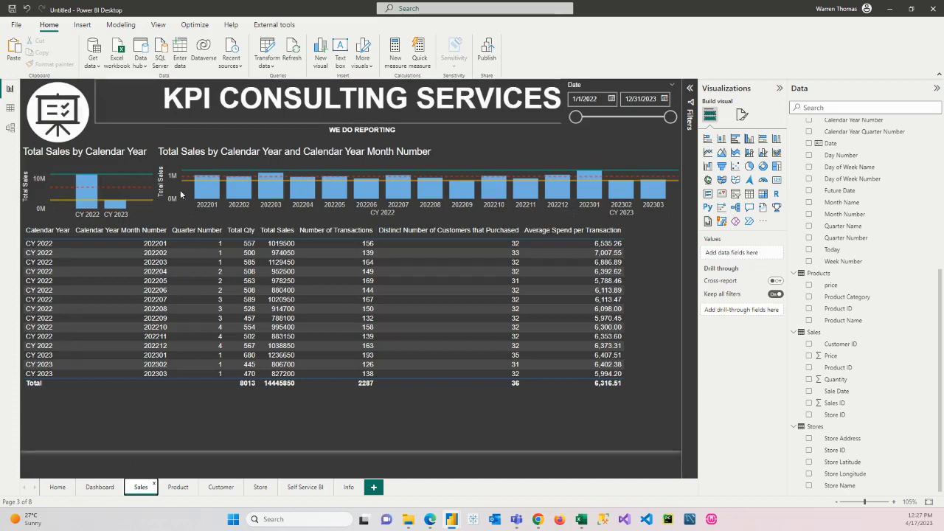
ctrl+click(63, 116)
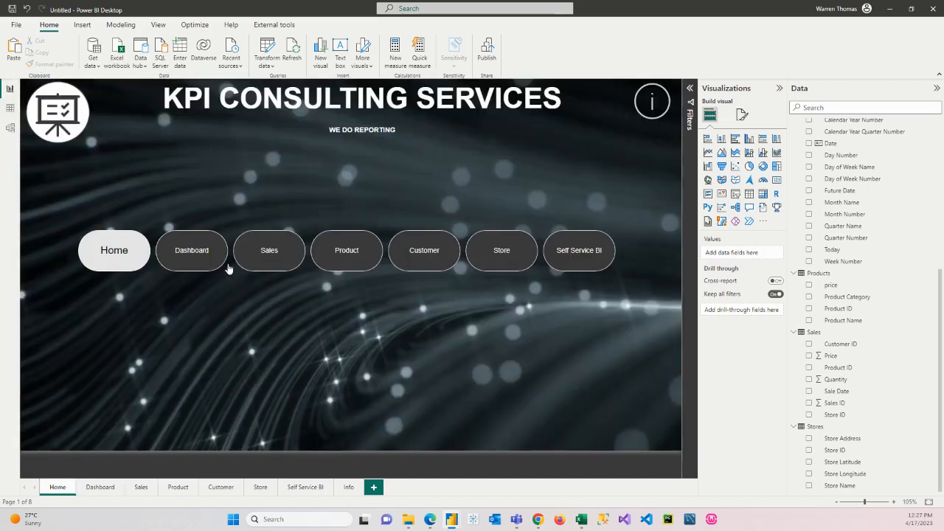
ctrl+click(358, 250)
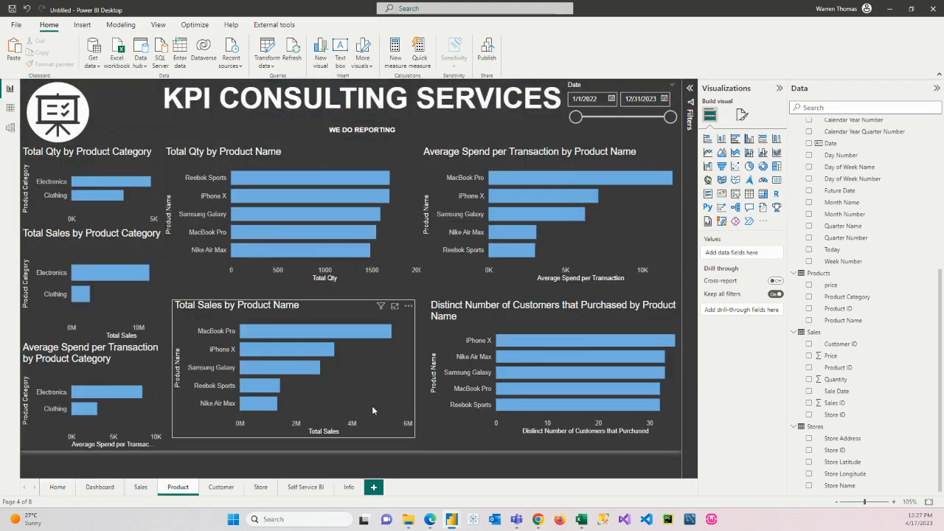
ctrl+click(66, 116)
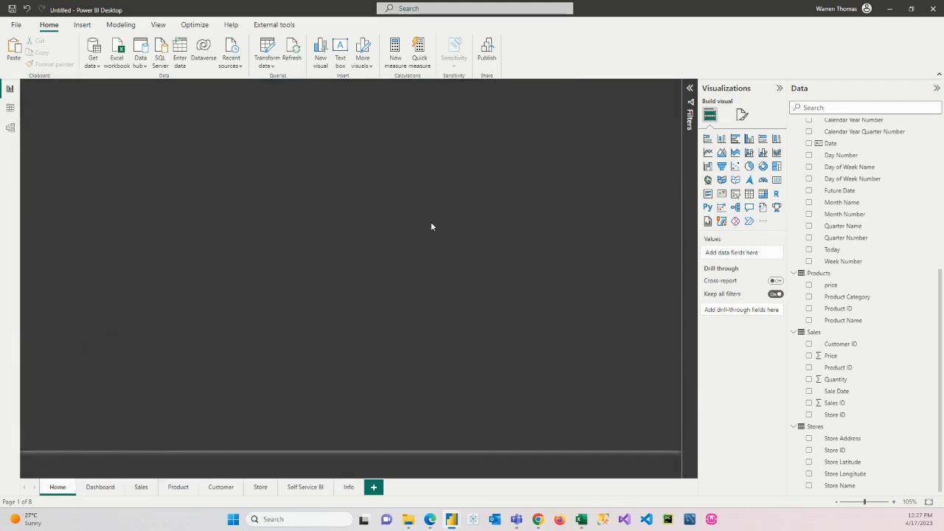
ctrl+click(503, 252)
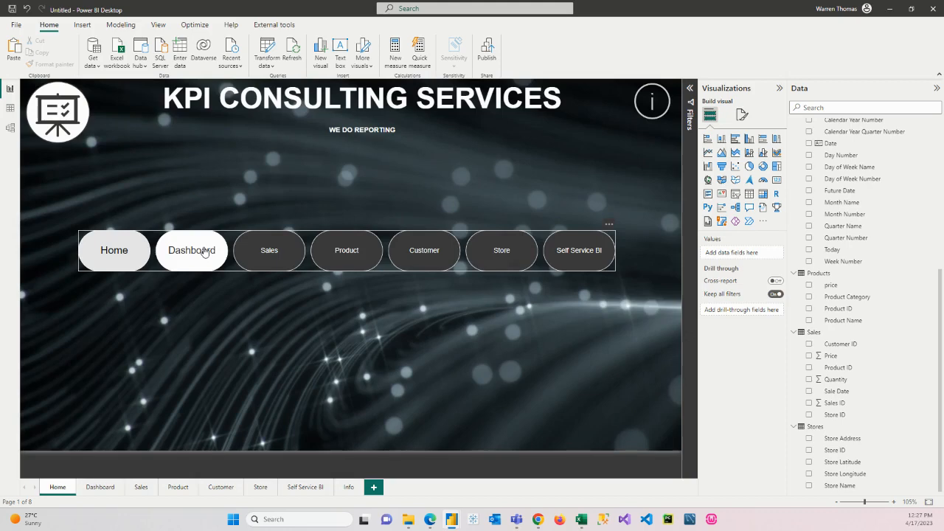
ctrl+click(204, 251)
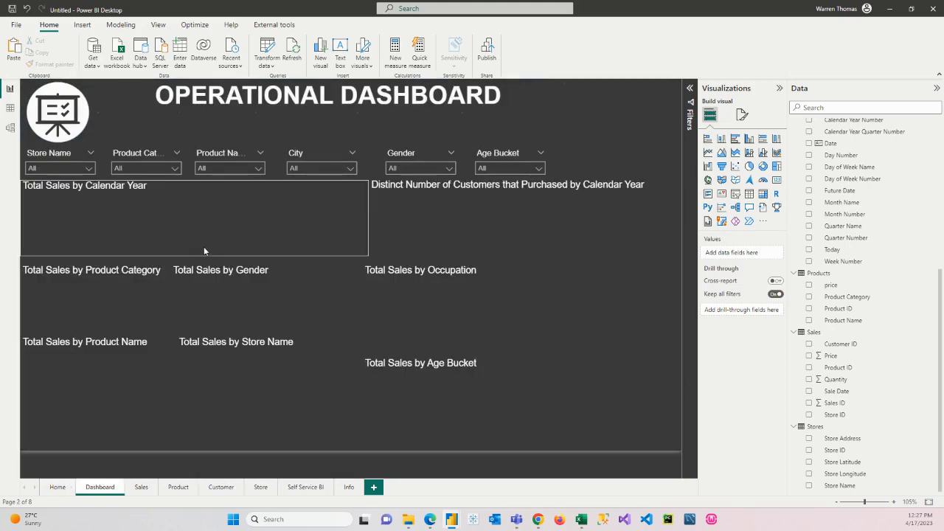
ctrl+click(64, 112)
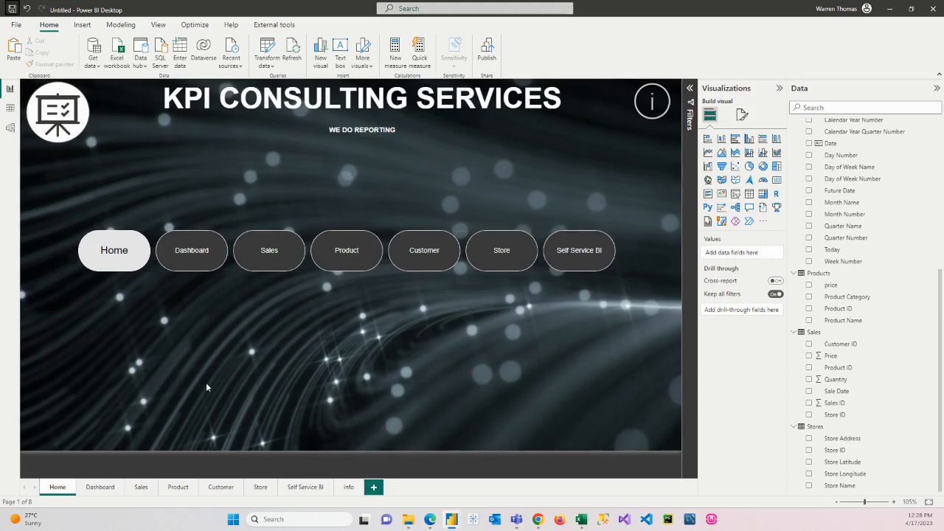
Step: Publish the report to My workspace and open the published KpiDashboard.pbix in the Power BI service
click(488, 50)
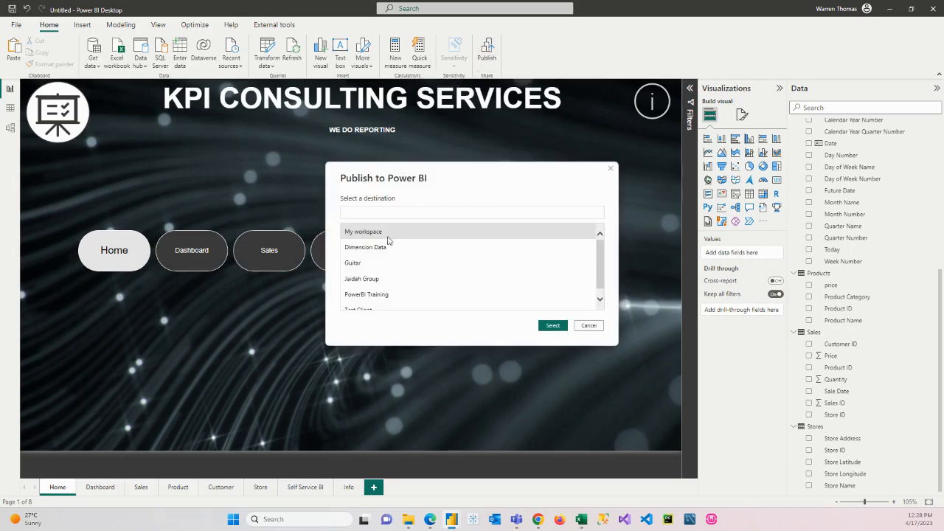
scroll(381, 255, down, 1)
scroll(376, 273, up, 1)
click(367, 233)
click(547, 327)
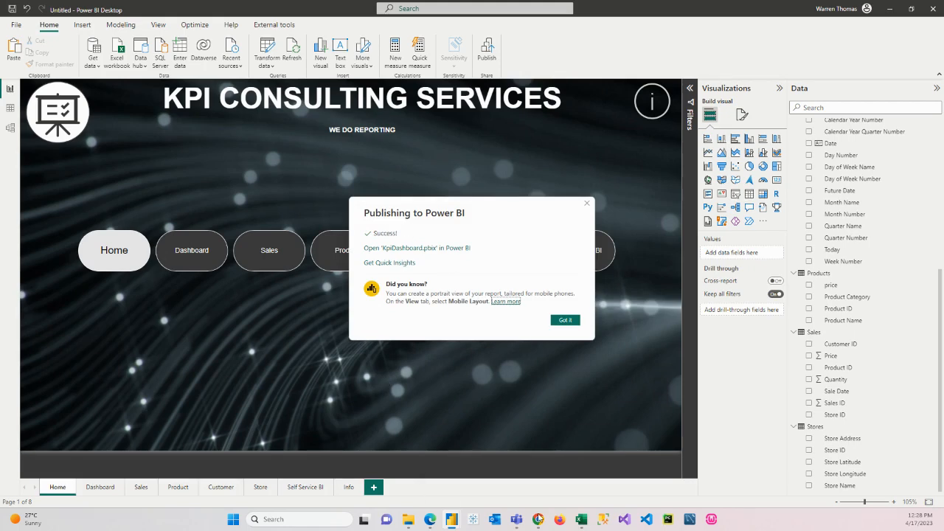
click(436, 248)
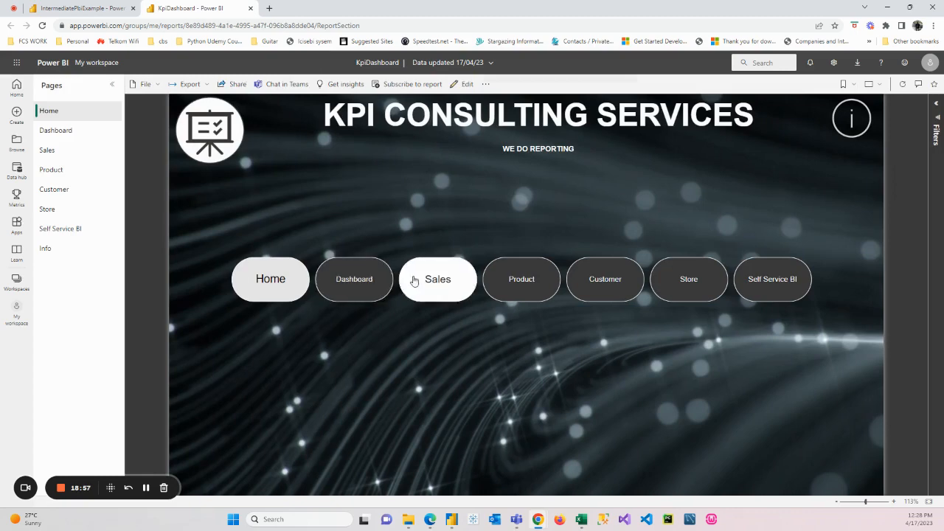
Step: Go to the Dashboard page from Home and try filtering City by Boston, clearing the filter again
click(342, 285)
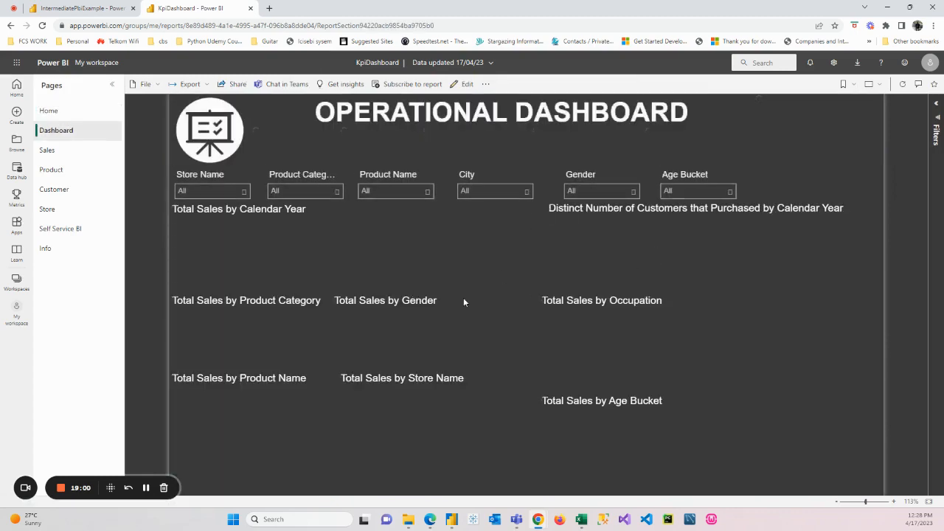
click(526, 192)
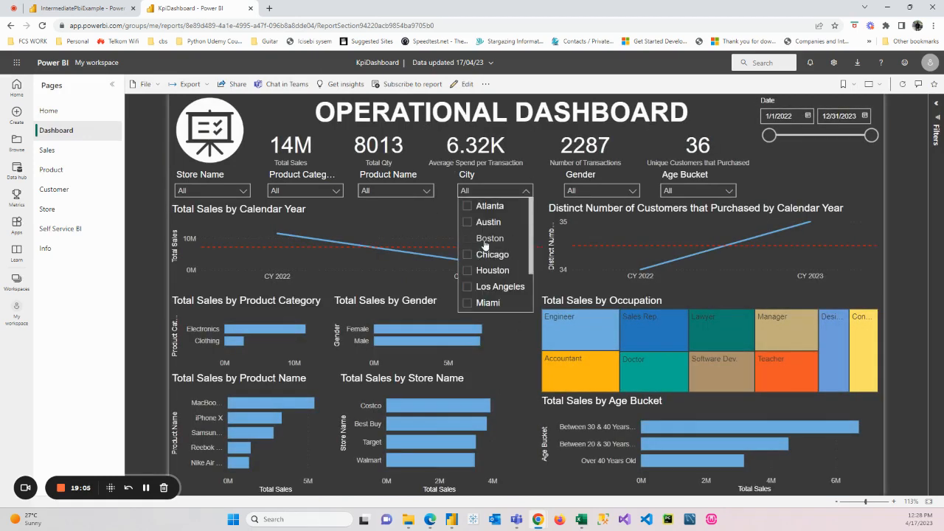
click(487, 240)
click(485, 240)
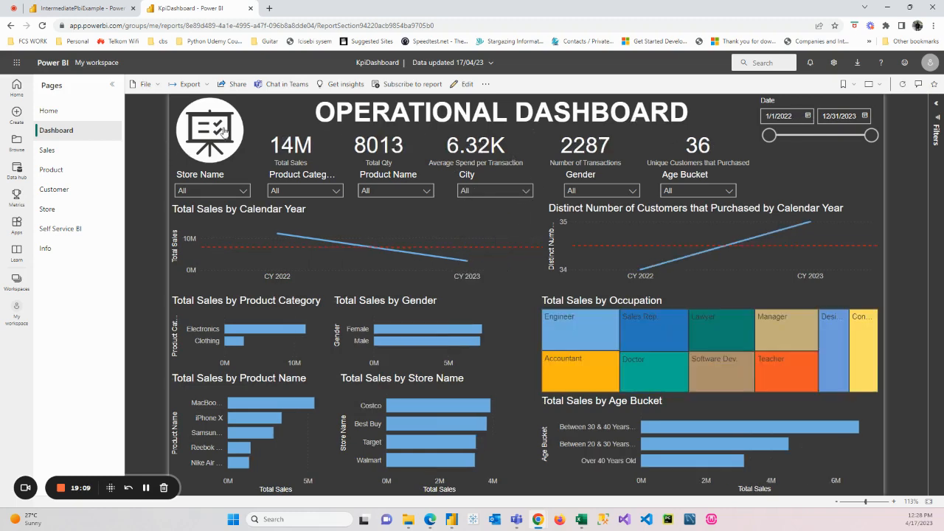
Step: Return to Home, collapse the page list, and check the navigation to and from the Sales and Product pages
click(224, 130)
click(114, 87)
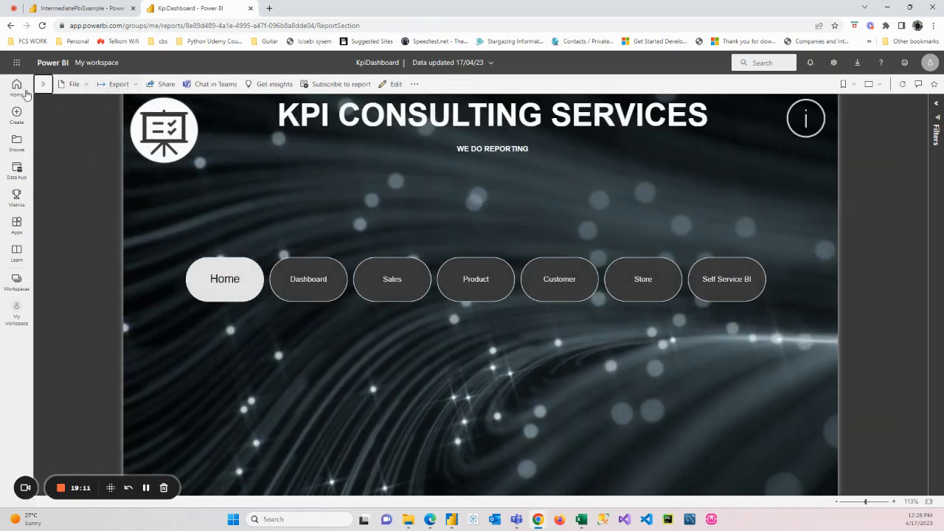
click(381, 283)
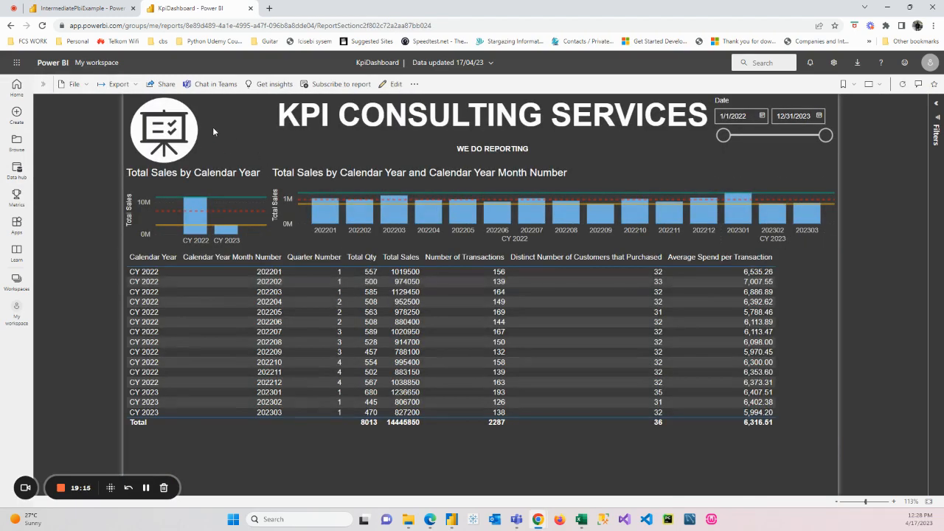
click(171, 127)
click(460, 275)
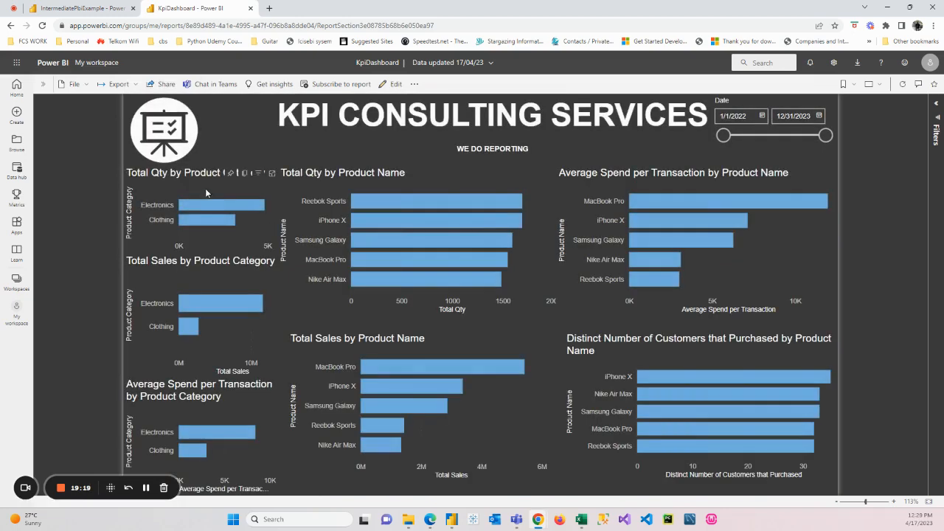
click(166, 131)
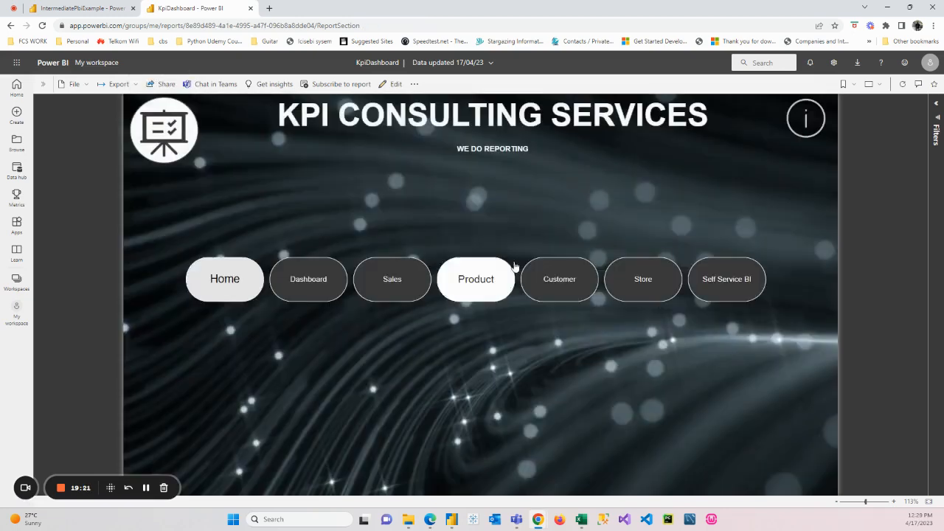
Step: Check the Customer and Store pages from Home, inspecting a store bubble's details on the Total Sales by Store map
click(557, 279)
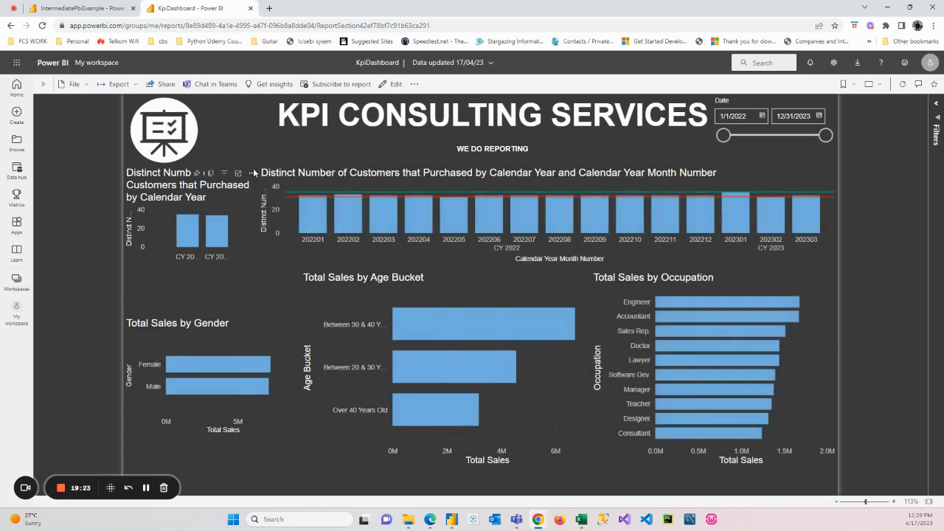
click(174, 140)
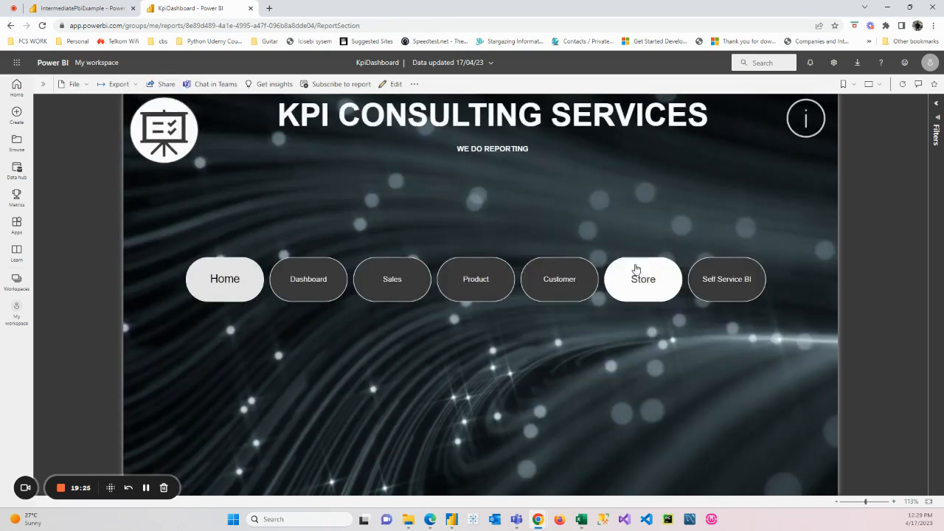
click(635, 271)
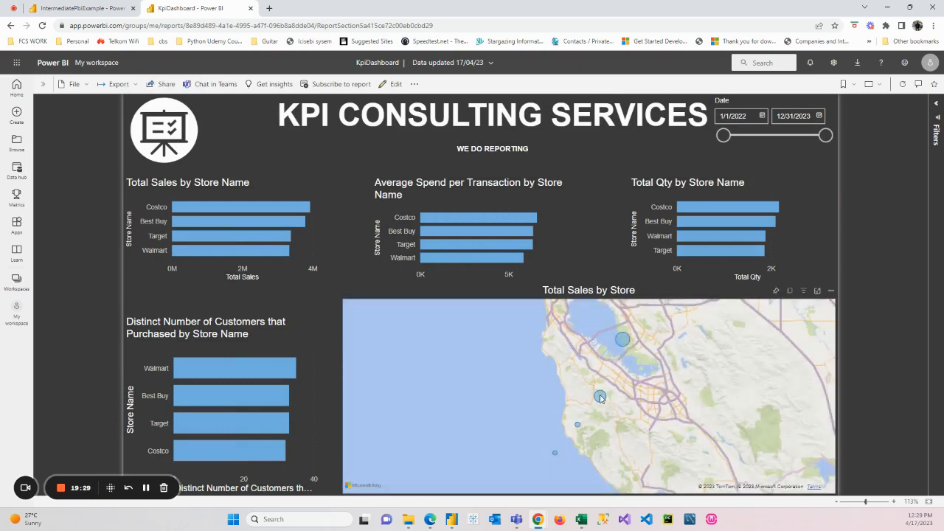
mouse_move(601, 398)
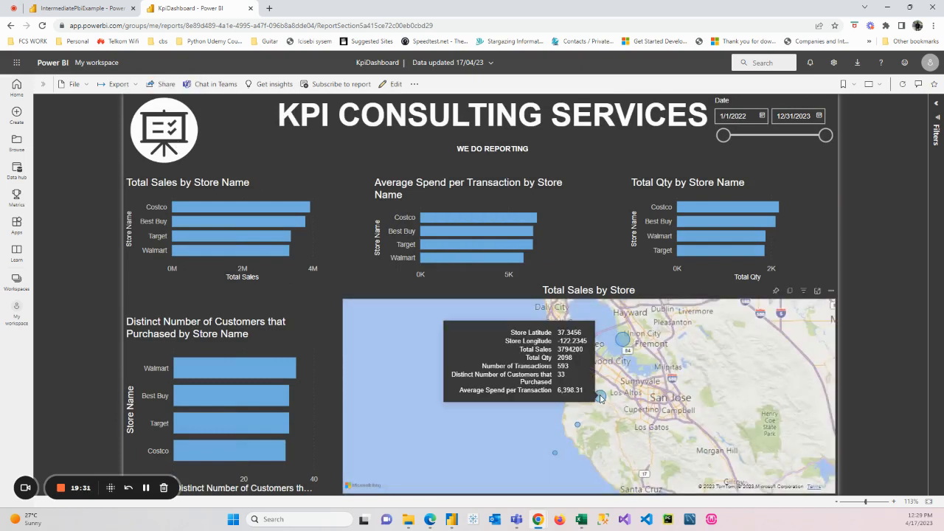
click(170, 138)
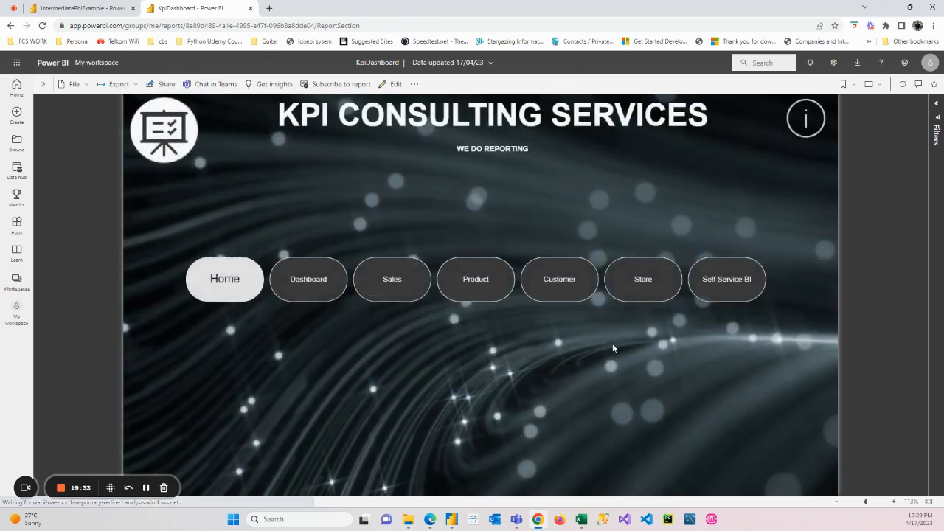
Step: On the Self Service BI page, break Total Sales down by Age Bucket and Between 30 & 40 by Gender, and remove both levels again
click(724, 290)
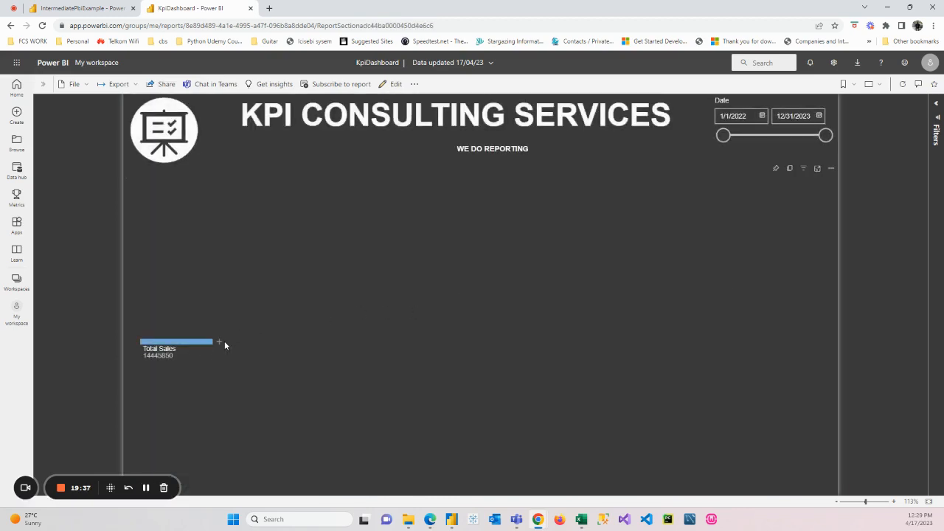
click(219, 345)
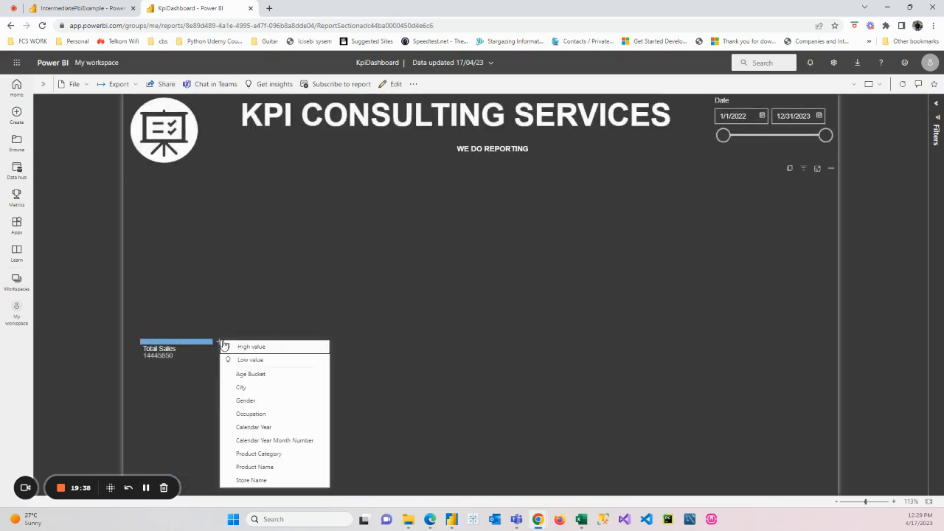
click(275, 373)
click(320, 310)
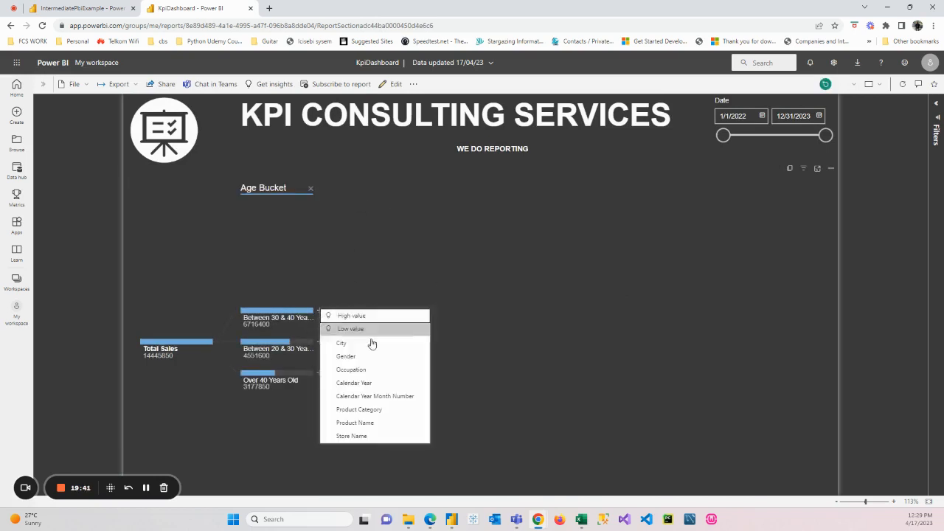
click(391, 358)
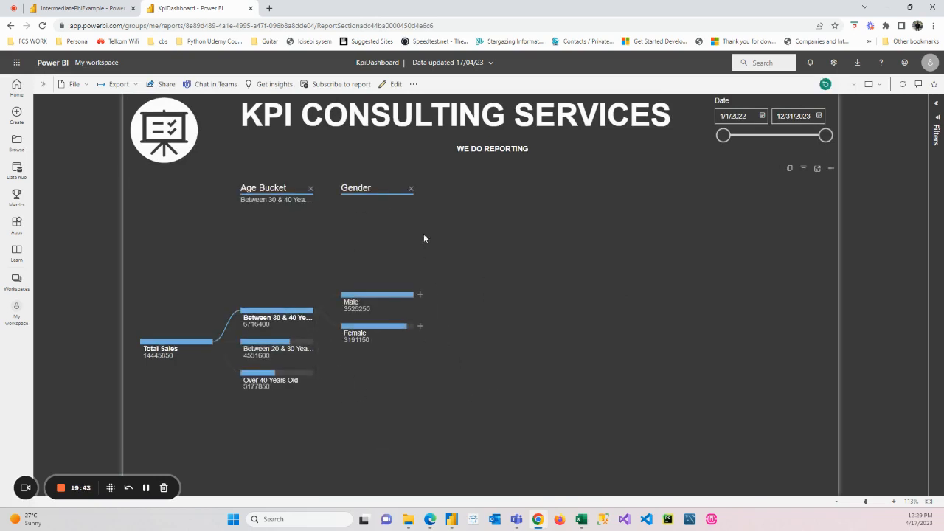
click(412, 189)
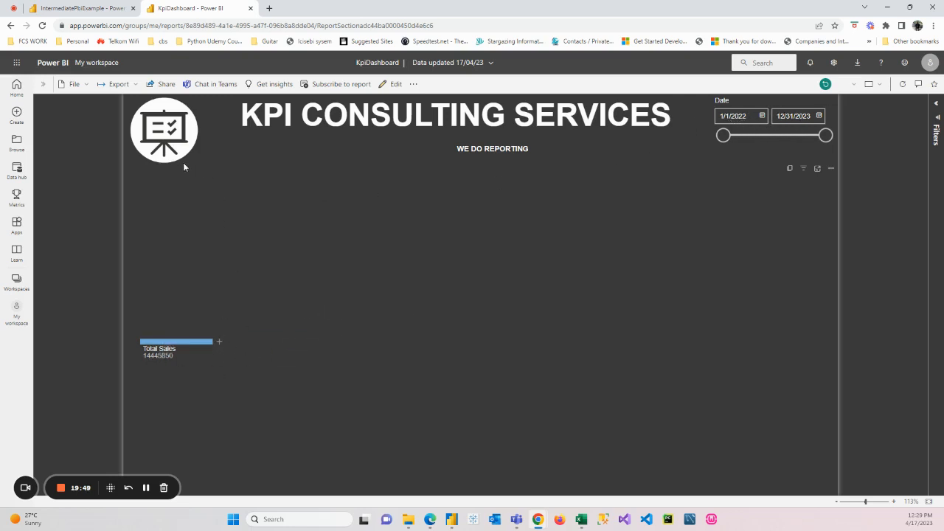
Step: Check the Home links to the Self Service BI, Info and Dashboard pages, and inspect the Doctor tile in Total Sales by Occupation
click(172, 136)
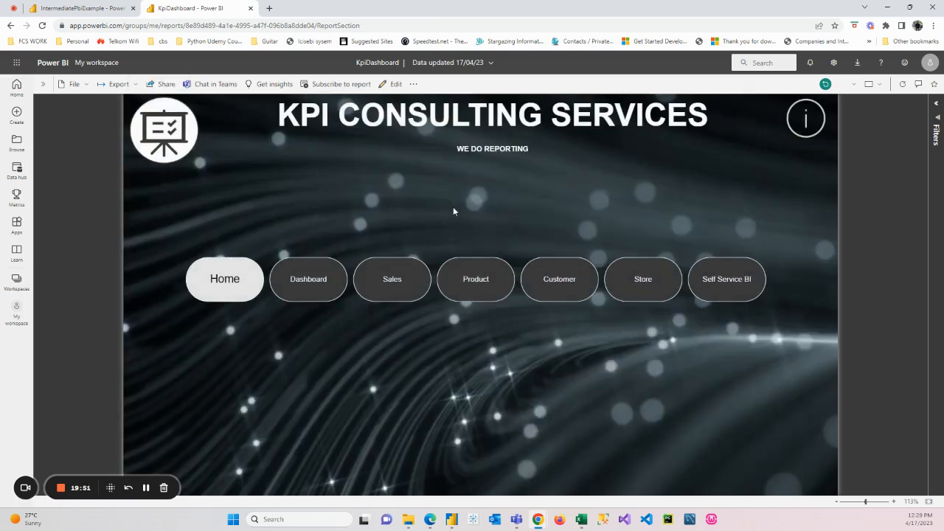
click(710, 287)
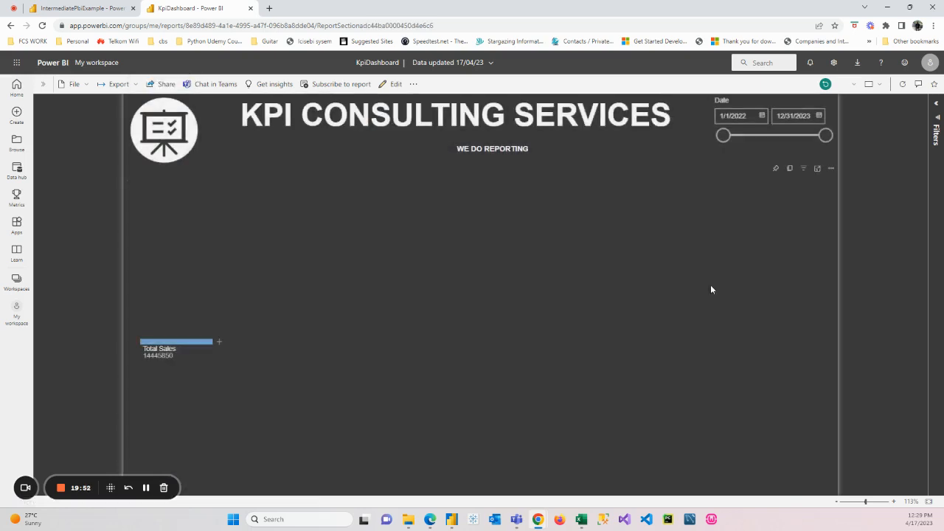
click(174, 141)
click(796, 124)
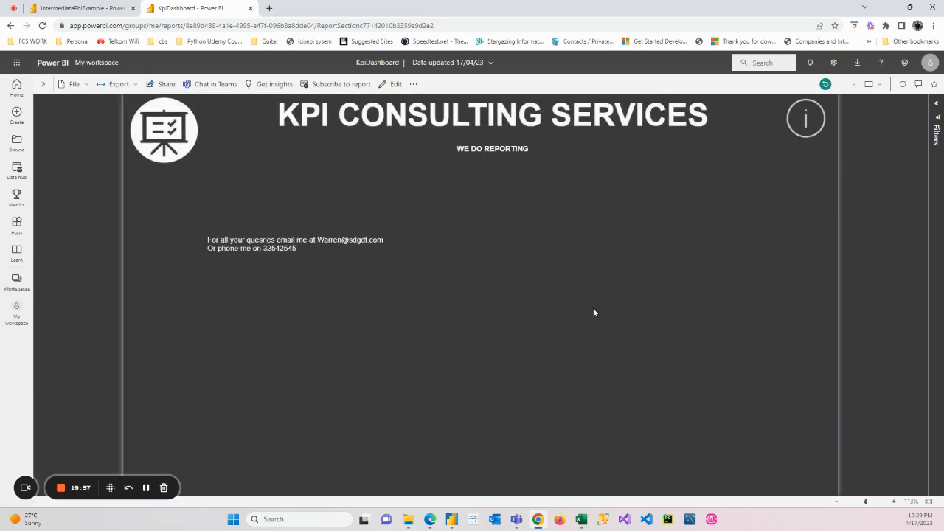
click(170, 139)
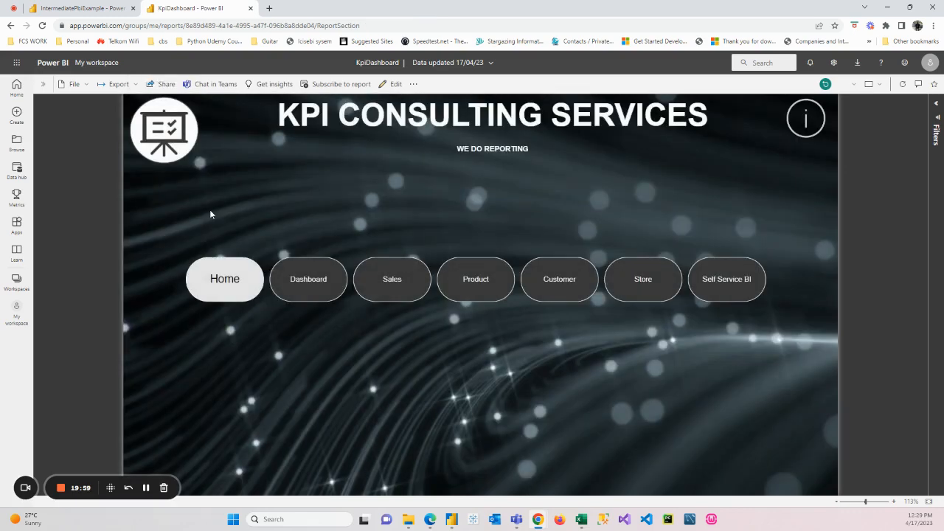
click(802, 120)
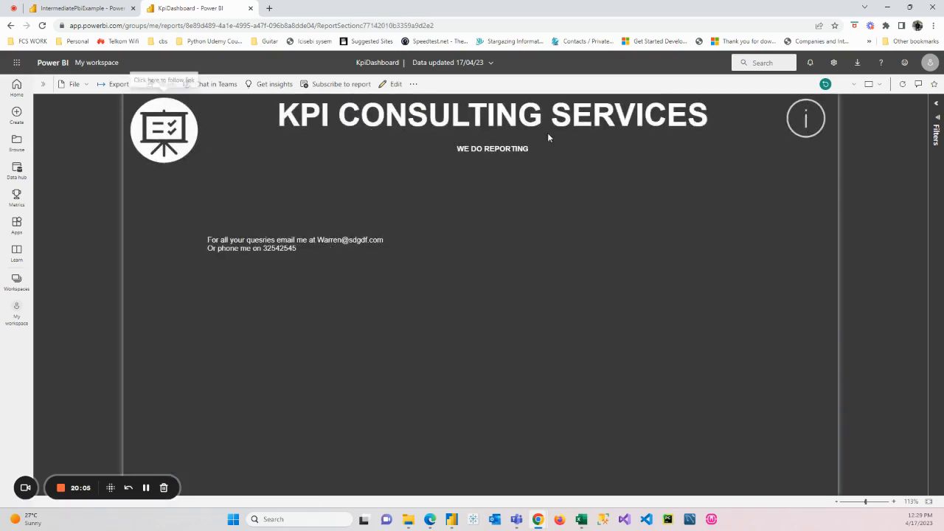
click(178, 132)
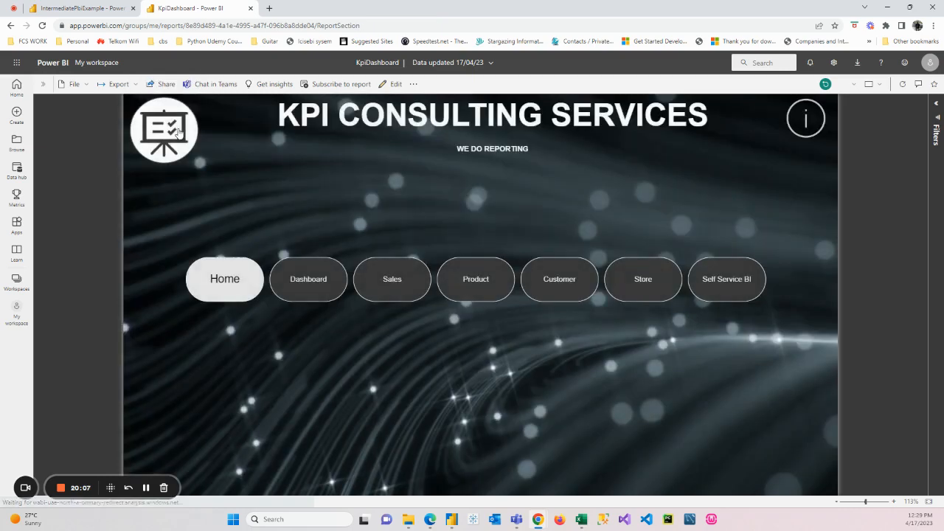
click(300, 289)
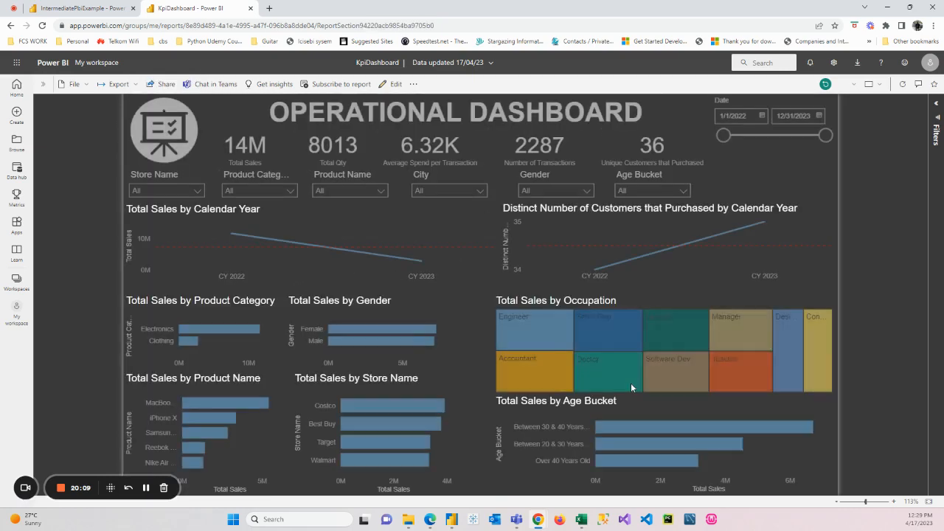
mouse_move(632, 386)
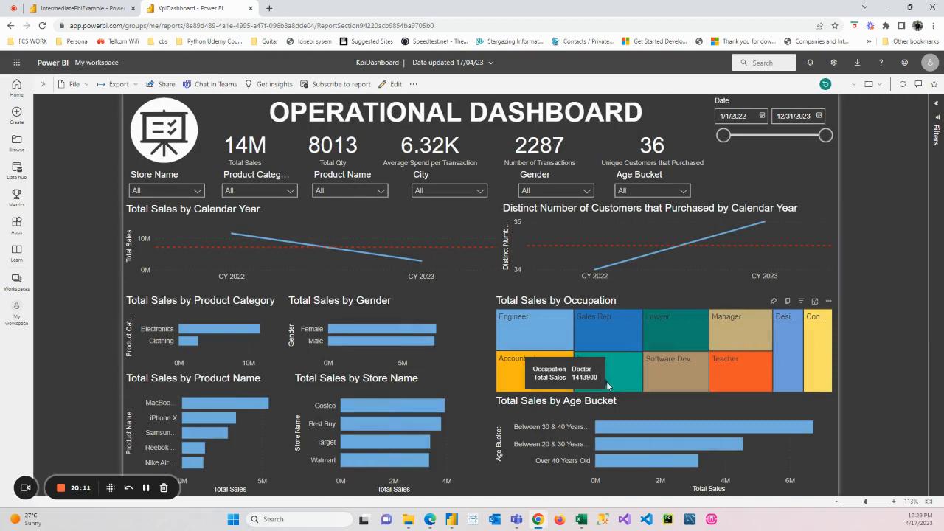